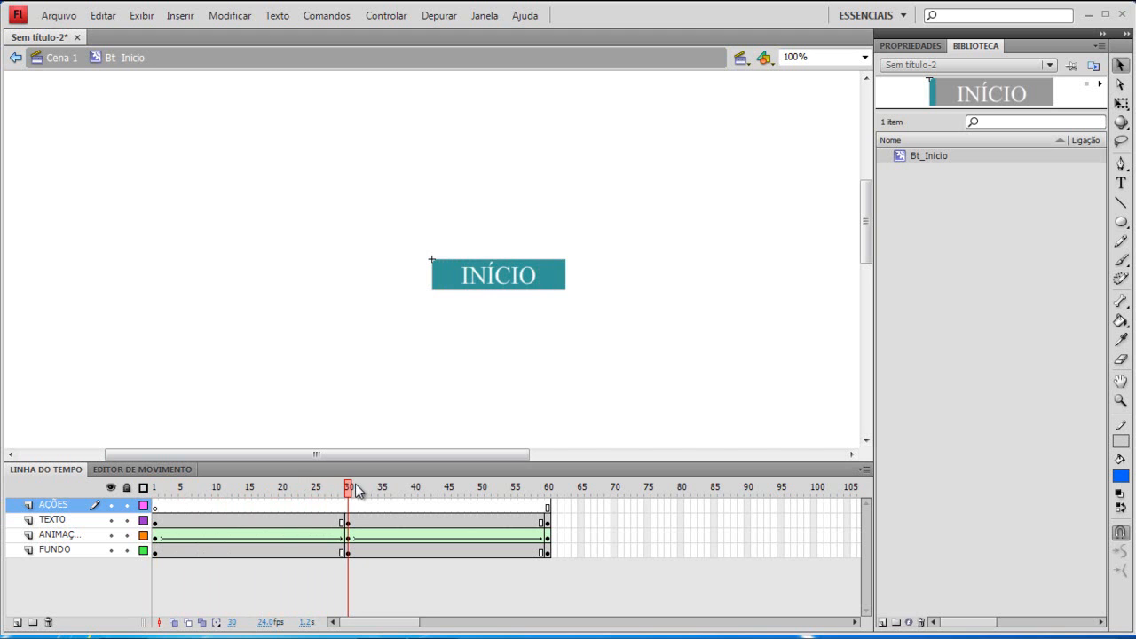
- Insert a blank keyframe at frame 30 of the AÇÕES layer
{"action": "left_click_drag", "start_coordinate": [350, 490], "coordinate": [155, 487]}
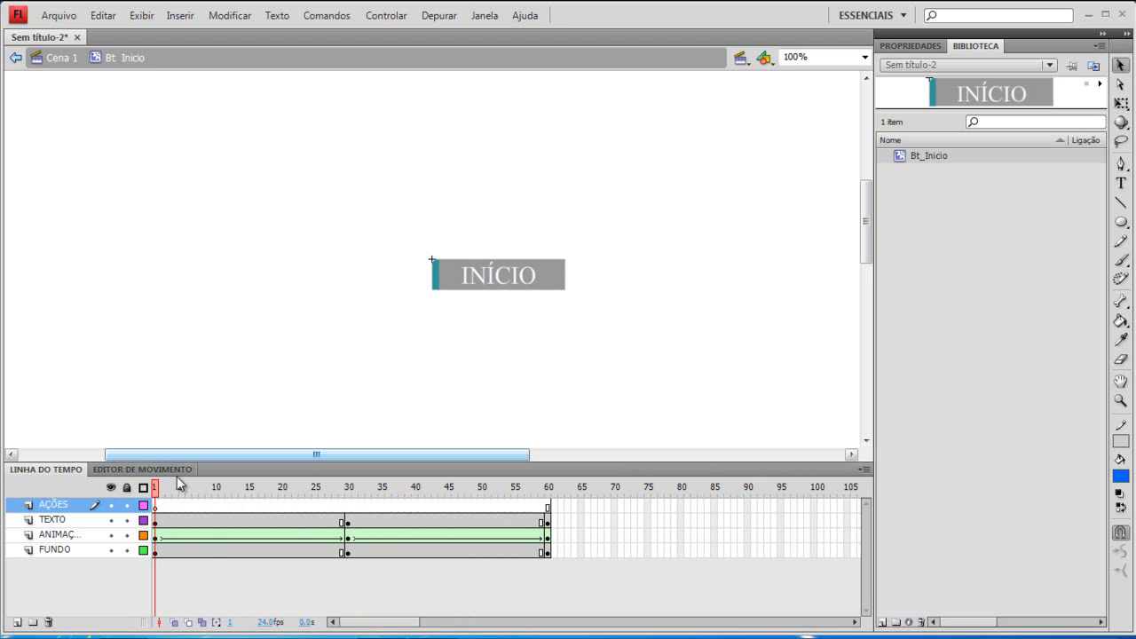
{"action": "left_click", "coordinate": [349, 506]}
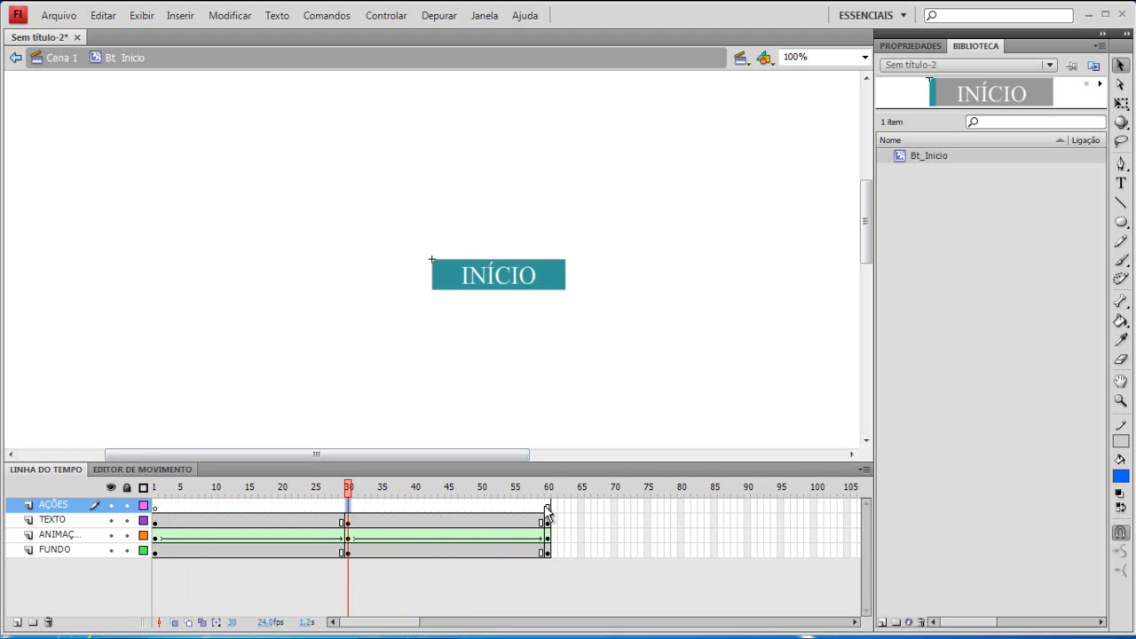
{"action": "left_click", "coordinate": [548, 505]}
{"action": "left_click", "coordinate": [349, 506]}
{"action": "right_click", "coordinate": [349, 506]}
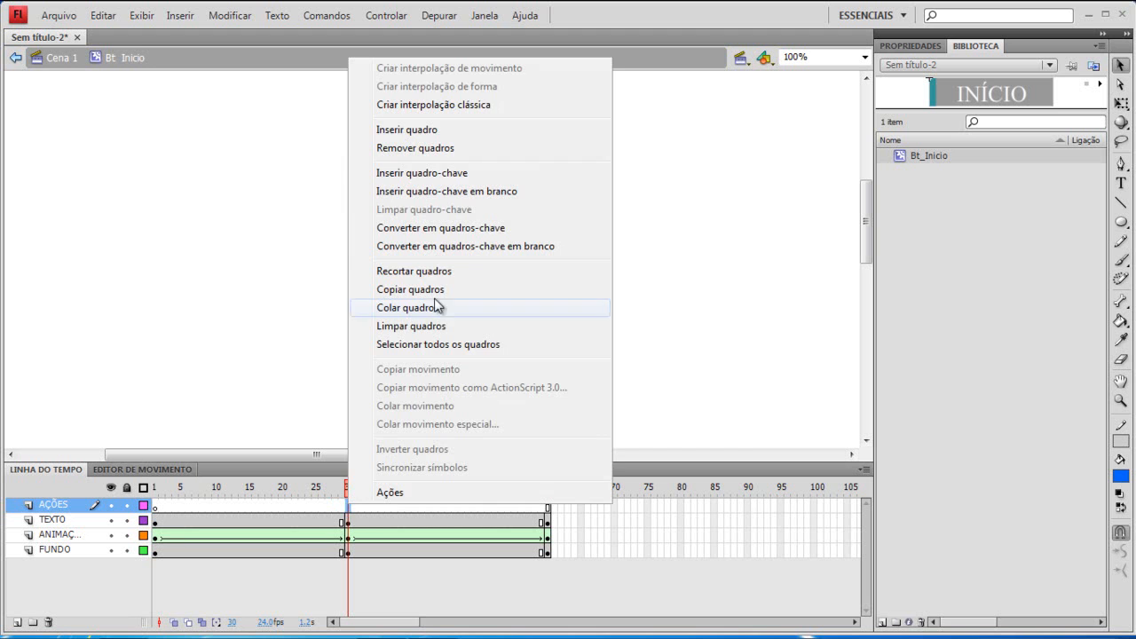
{"action": "left_click", "coordinate": [449, 190]}
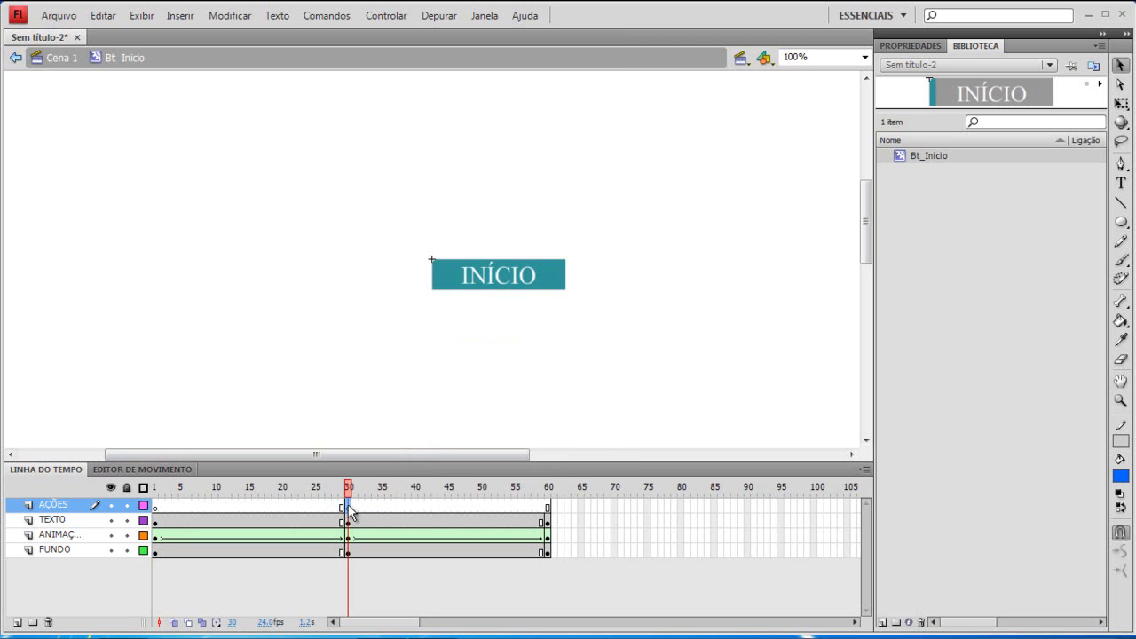
- Insert a blank keyframe at frame 60 of the AÇÕES layer
{"action": "left_click", "coordinate": [550, 508]}
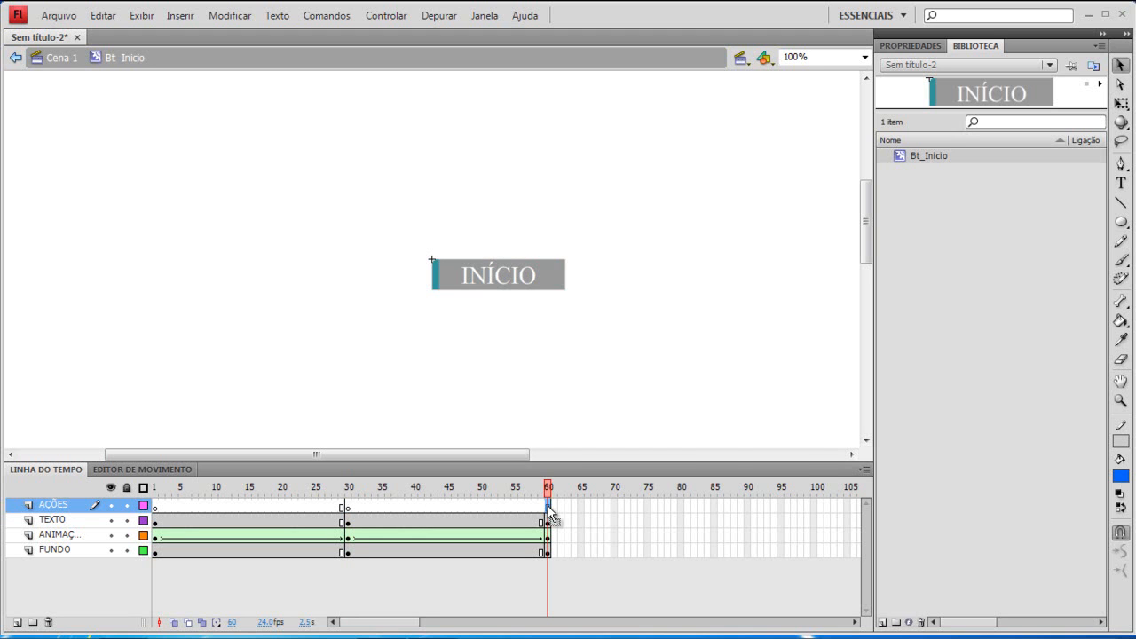
{"action": "right_click", "coordinate": [549, 507]}
{"action": "left_click", "coordinate": [613, 189]}
{"action": "left_click", "coordinate": [323, 335]}
- Open the Actions editor for frame 30 of the AÇÕES layer
{"action": "left_click", "coordinate": [348, 508]}
{"action": "key", "text": "F7"}
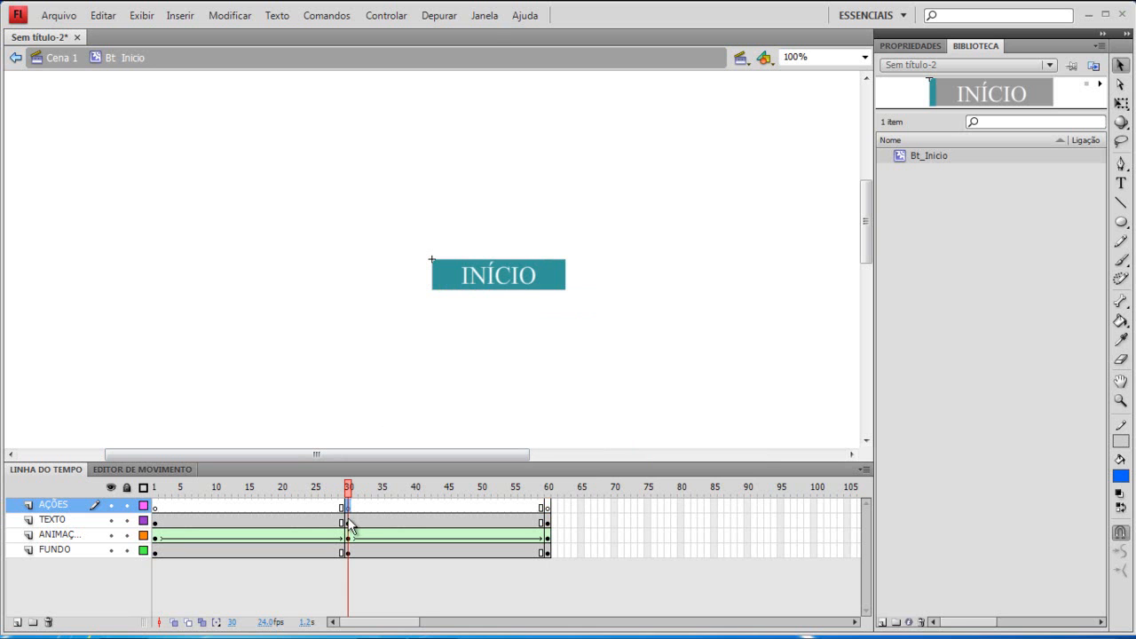
{"action": "left_click", "coordinate": [500, 26]}
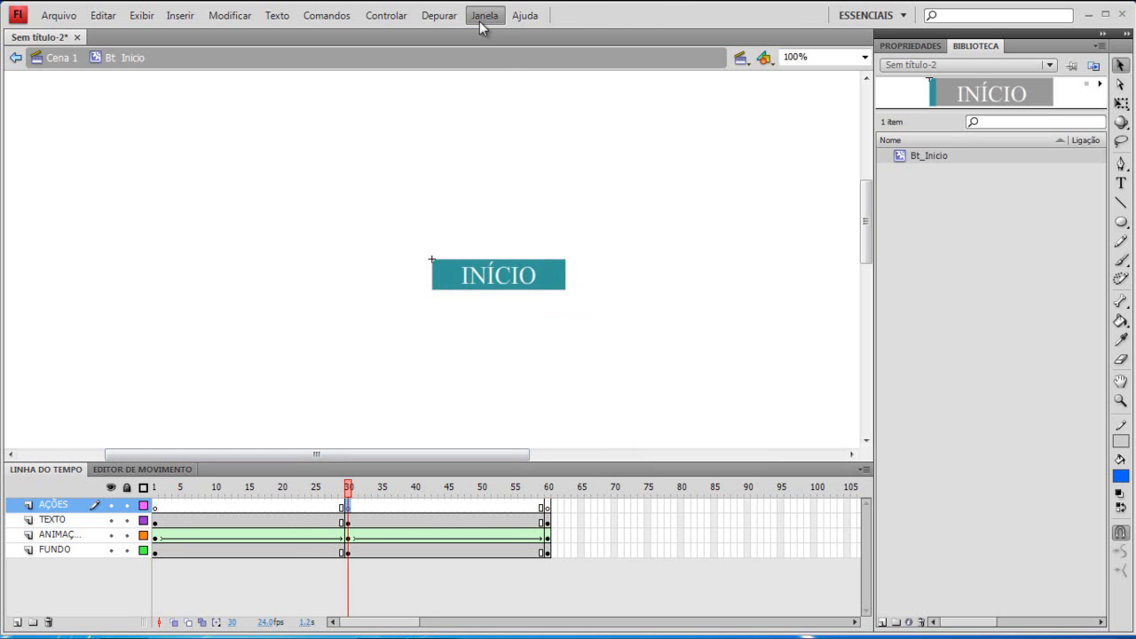
{"action": "mouse_move", "coordinate": [500, 24]}
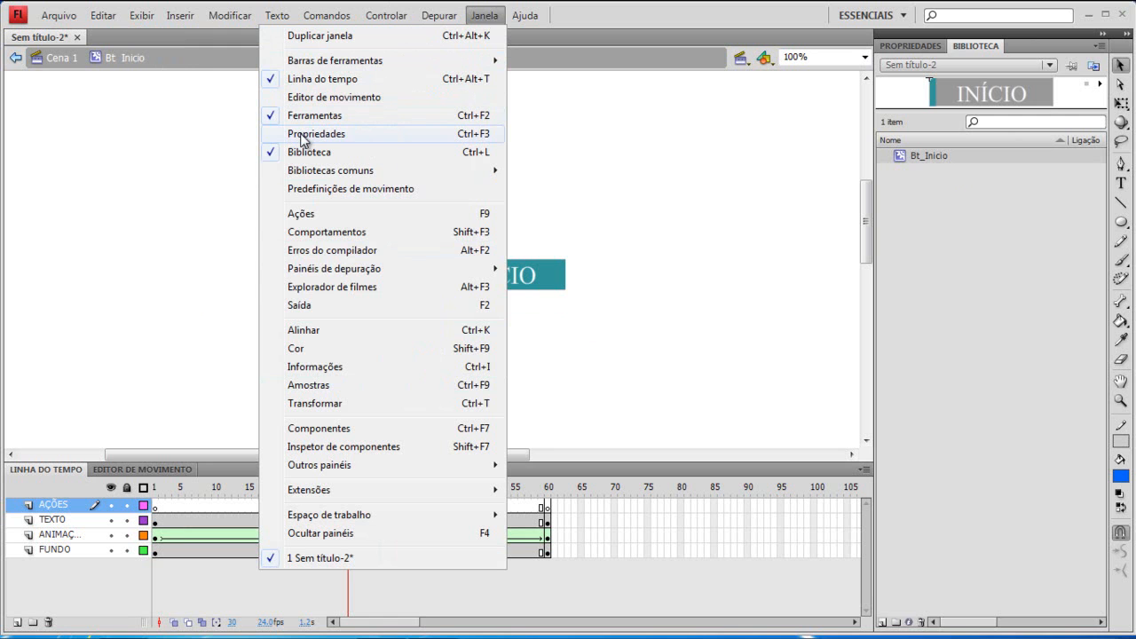
{"action": "left_click", "coordinate": [300, 216]}
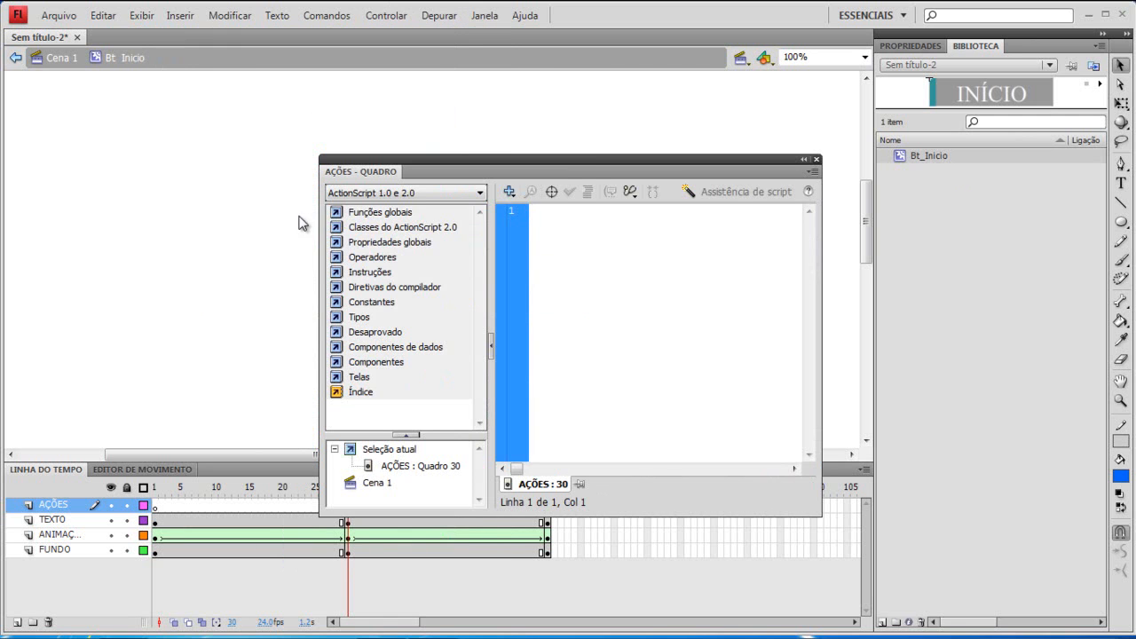
- Widen the docked panel group slightly and leave the Actions panel floating and expanded over the stage
{"action": "left_click_drag", "start_coordinate": [563, 168], "coordinate": [1025, 50]}
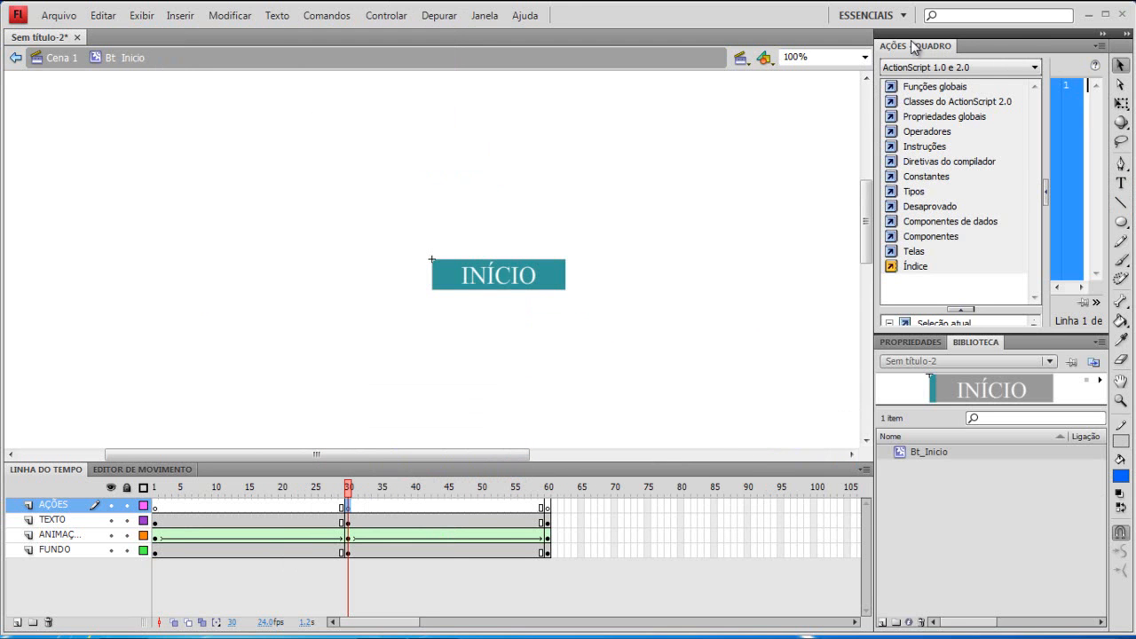
{"action": "double_click", "coordinate": [1001, 51]}
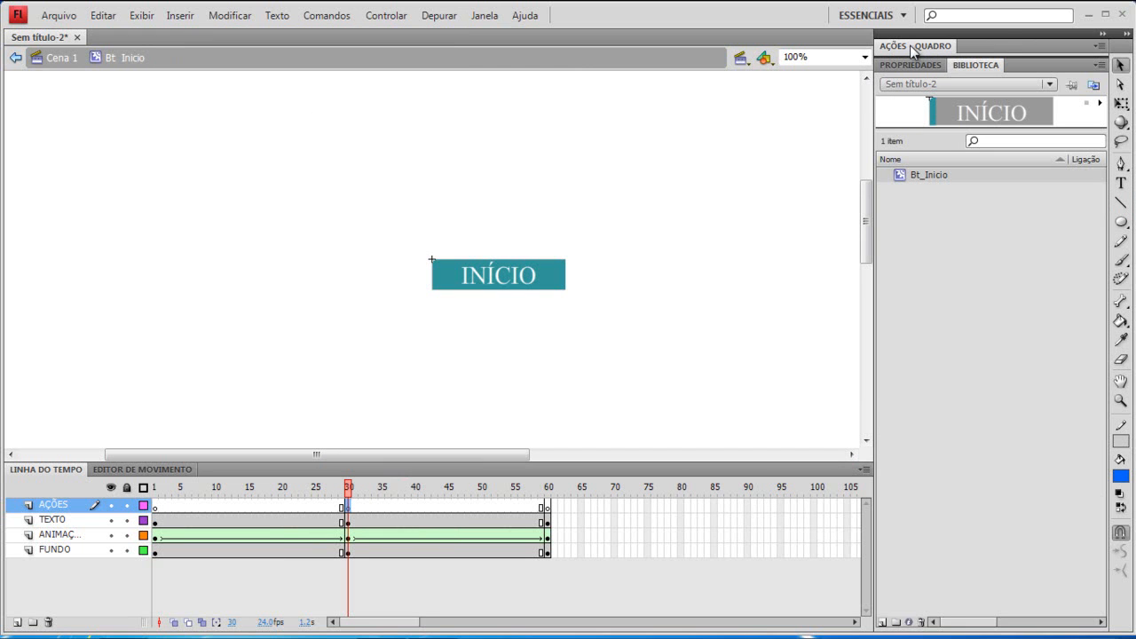
{"action": "left_click_drag", "start_coordinate": [875, 92], "coordinate": [840, 91]}
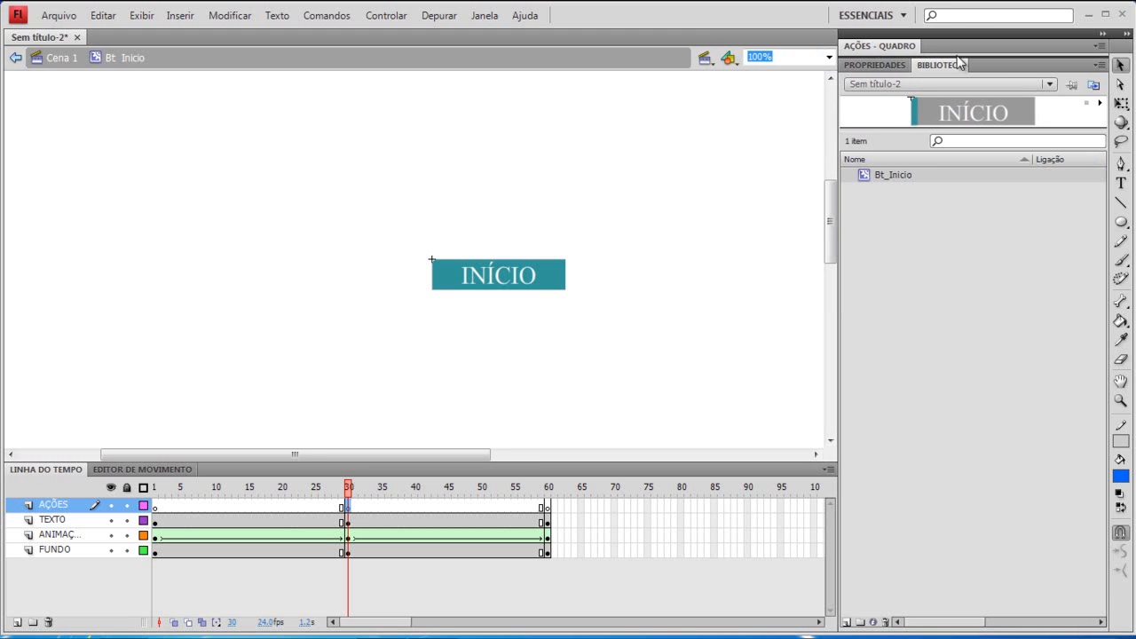
{"action": "left_click_drag", "start_coordinate": [962, 44], "coordinate": [606, 133]}
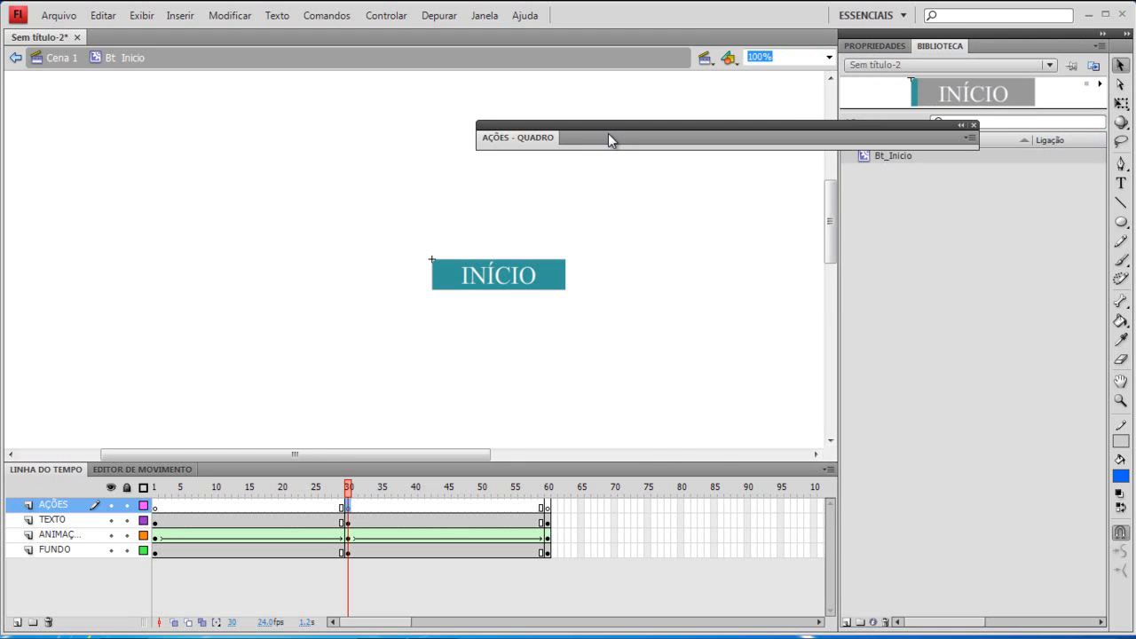
{"action": "double_click", "coordinate": [625, 137]}
{"action": "left_click_drag", "start_coordinate": [847, 133], "coordinate": [700, 145]}
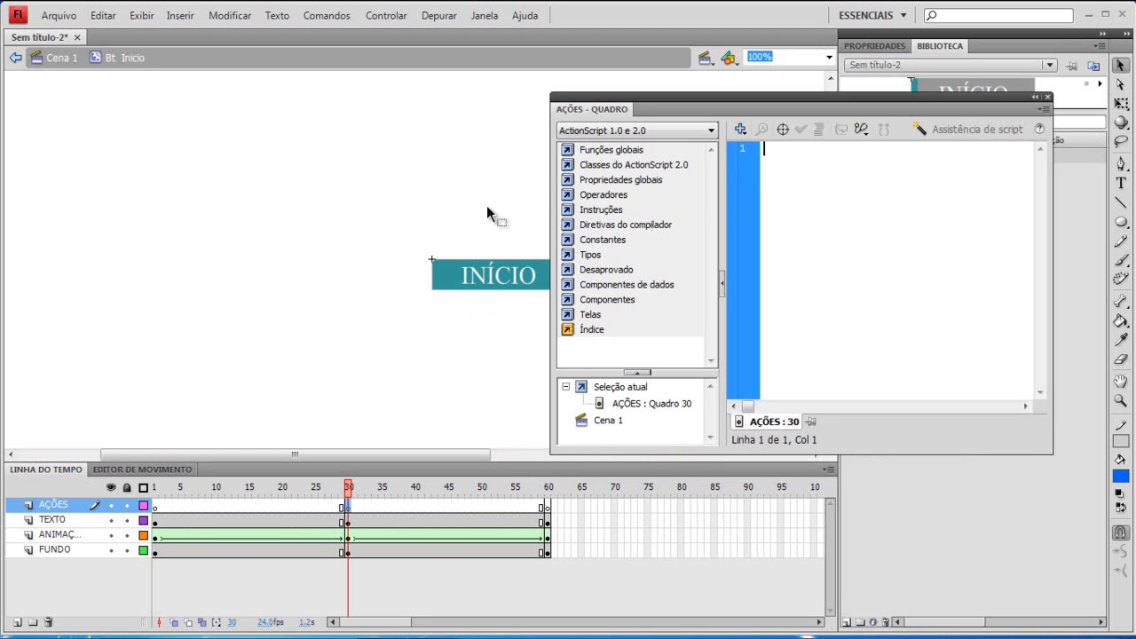
- Add new Boolean() from the Central classes of ActionScript 2.0 to the frame 30 script
{"action": "left_click", "coordinate": [776, 149]}
{"action": "left_click", "coordinate": [619, 170]}
{"action": "left_click", "coordinate": [617, 195]}
{"action": "left_click", "coordinate": [620, 211]}
{"action": "left_click", "coordinate": [622, 242]}
{"action": "left_click", "coordinate": [619, 286]}
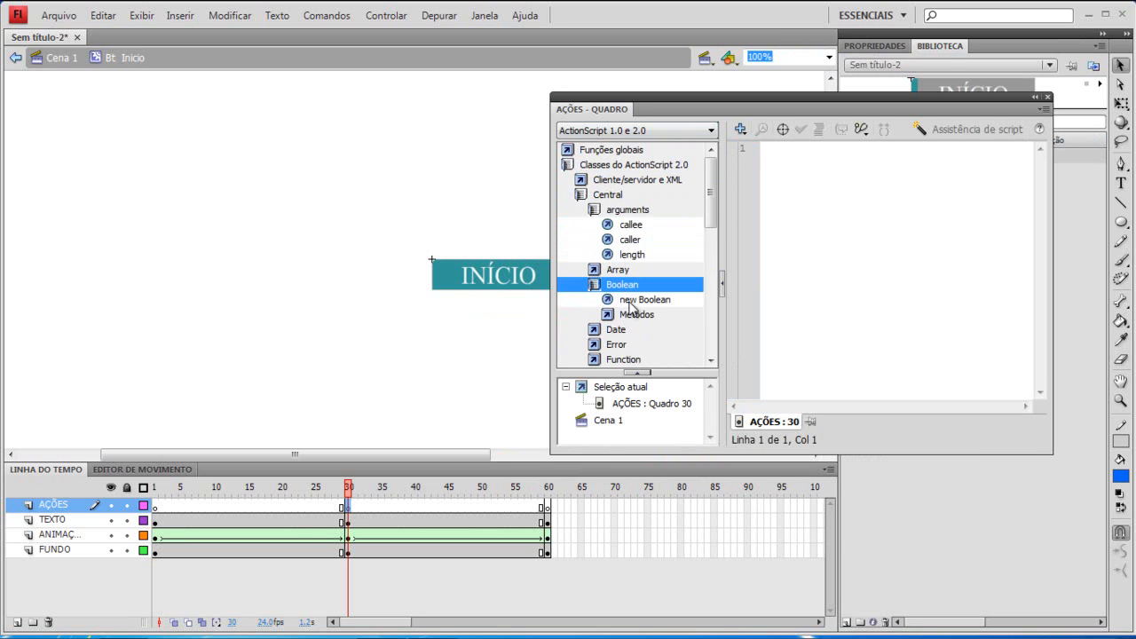
{"action": "left_click", "coordinate": [630, 300]}
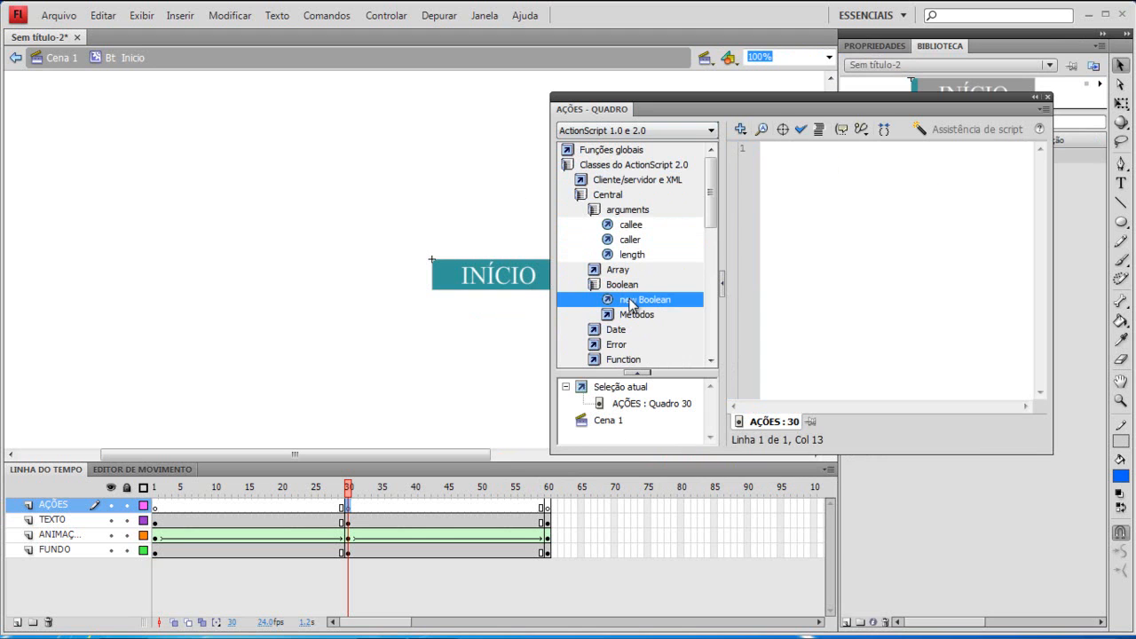
{"action": "double_click", "coordinate": [631, 304]}
- Remove new Boolean() from the script and collapse the ActionScript 2.0 class list
{"action": "left_click", "coordinate": [862, 147]}
{"action": "left_click_drag", "start_coordinate": [877, 147], "coordinate": [761, 147]}
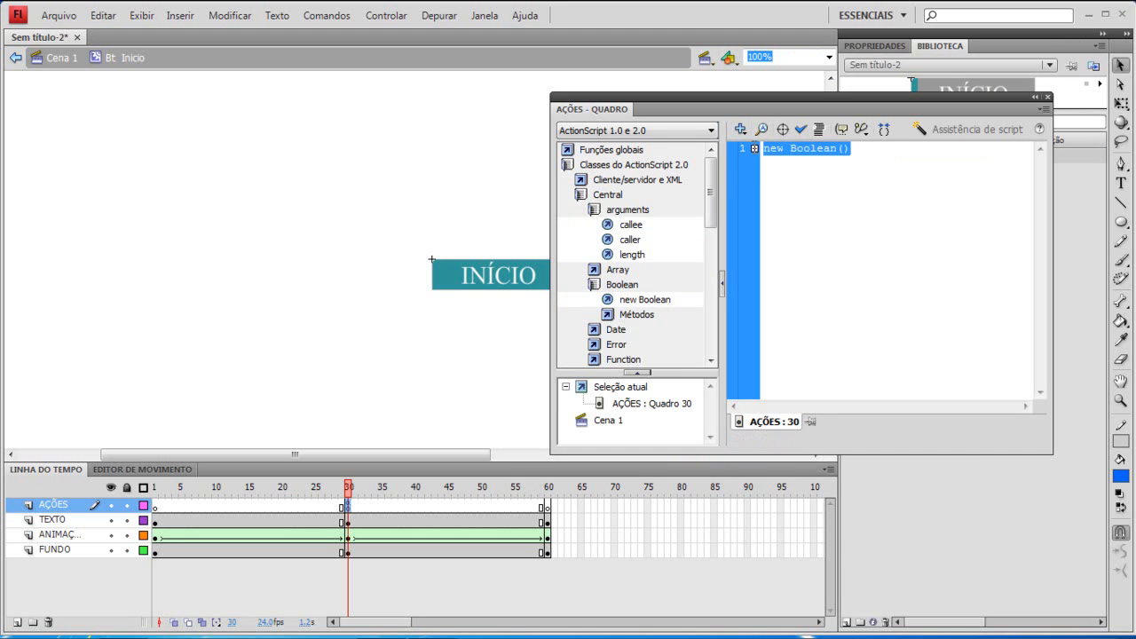
{"action": "key", "text": "BackSpace"}
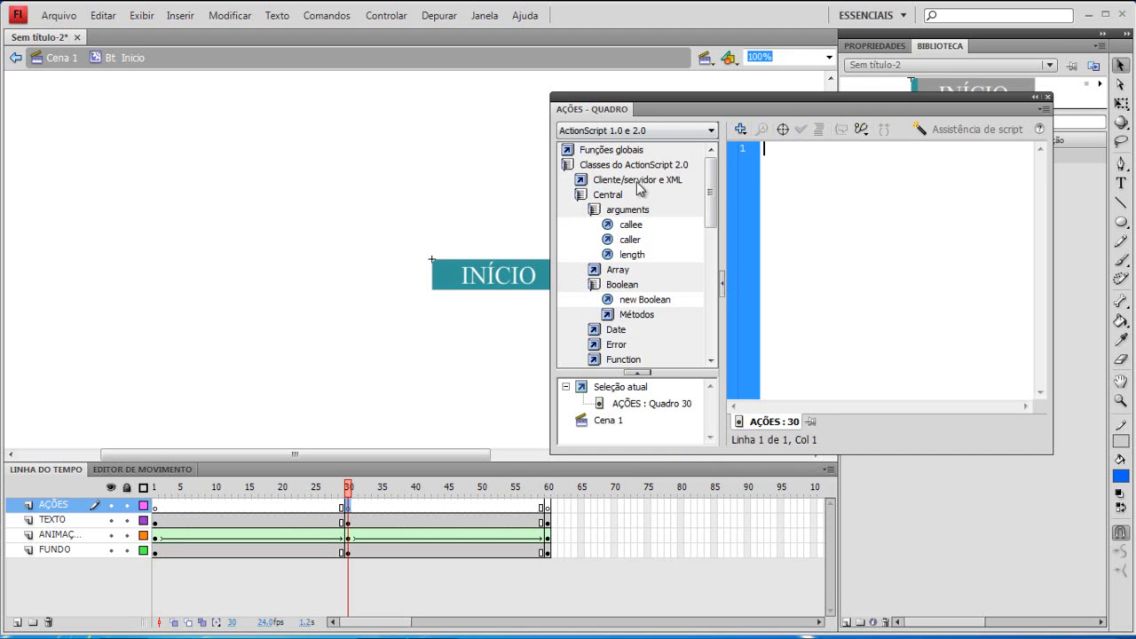
{"action": "left_click", "coordinate": [593, 209]}
{"action": "left_click", "coordinate": [587, 194]}
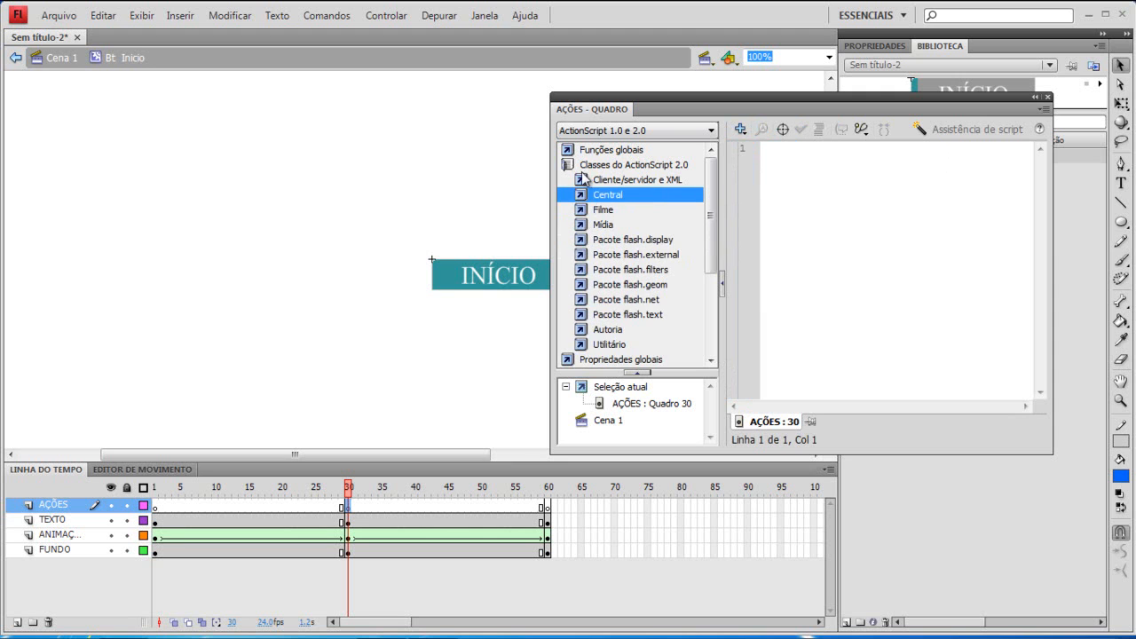
{"action": "left_click", "coordinate": [632, 164]}
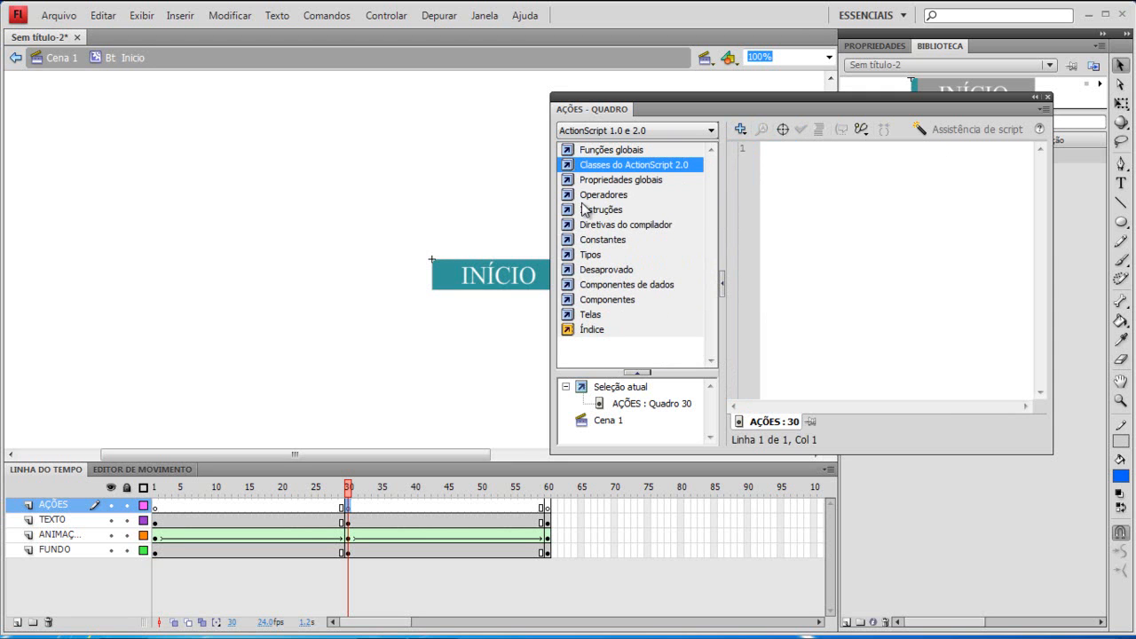
- Write stop(); in lowercase as the script of frame 30 on the AÇÕES layer
{"action": "left_click", "coordinate": [780, 165]}
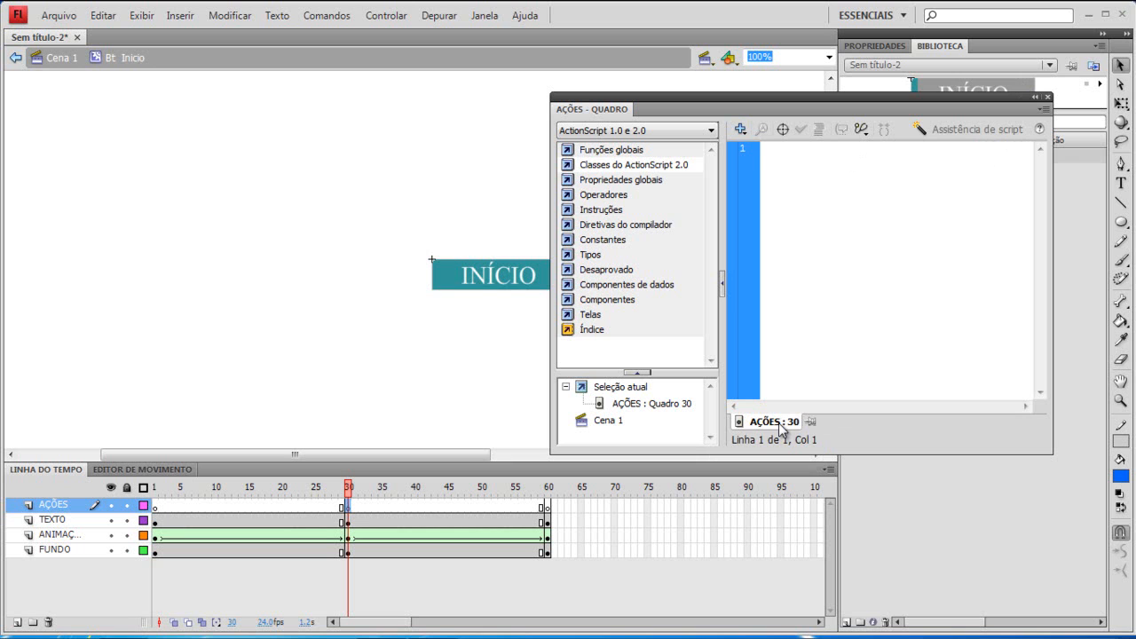
{"action": "type", "text": "sTOP()"}
{"action": "key", "text": "BackSpace"}
{"action": "key", "text": "Caps_Lock"}
{"action": "key", "text": "BackSpace"}
{"action": "key", "text": "BackSpace"}
{"action": "key", "text": "BackSpace"}
{"action": "key", "text": "BackSpace"}
{"action": "key", "text": "BackSpace"}
{"action": "type", "text": "stop();"}
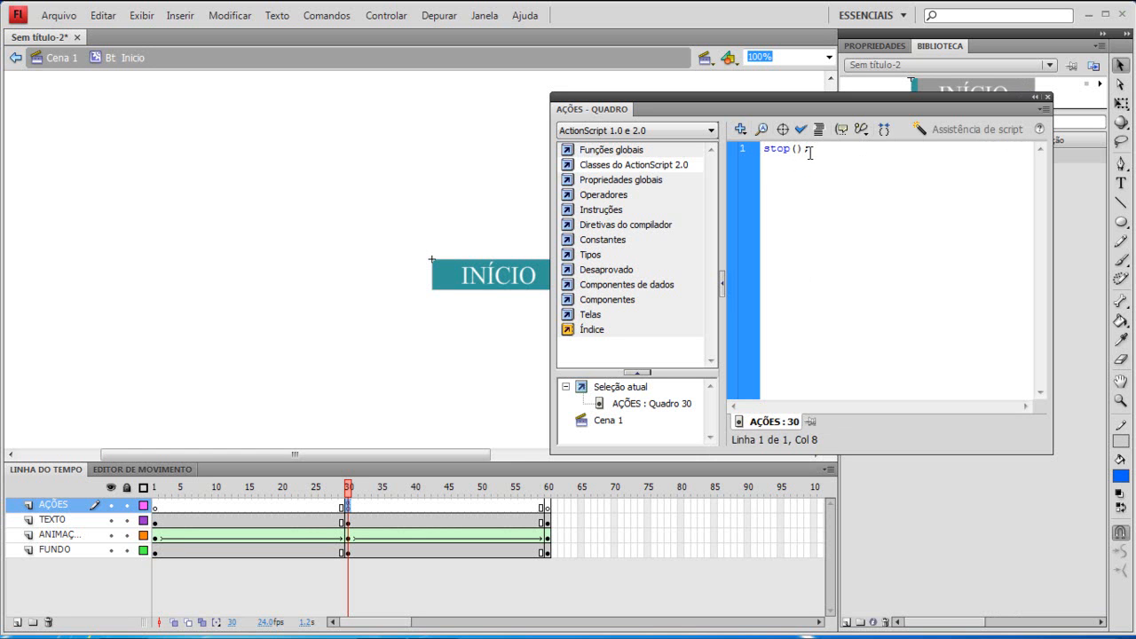
- Add an empty function stop(){ } block two lines below stop(); in the frame 30 script
{"action": "left_click_drag", "start_coordinate": [809, 151], "coordinate": [761, 149]}
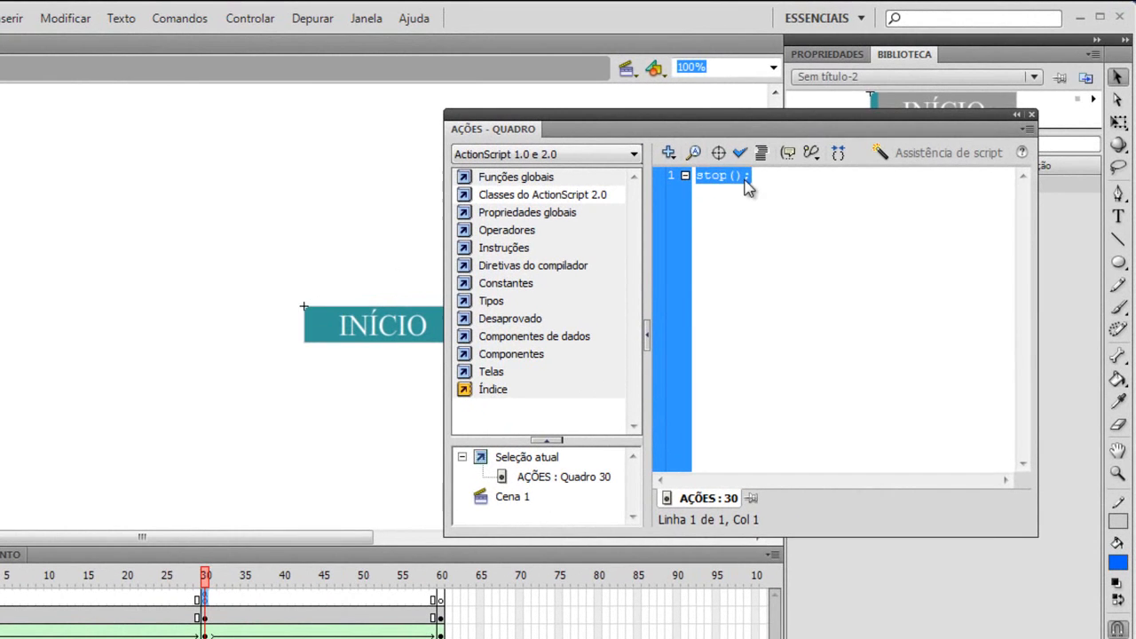
{"action": "left_click", "coordinate": [776, 167]}
{"action": "left_click", "coordinate": [791, 166]}
{"action": "key", "text": "Return"}
{"action": "key", "text": "Return"}
{"action": "type", "text": "function"}
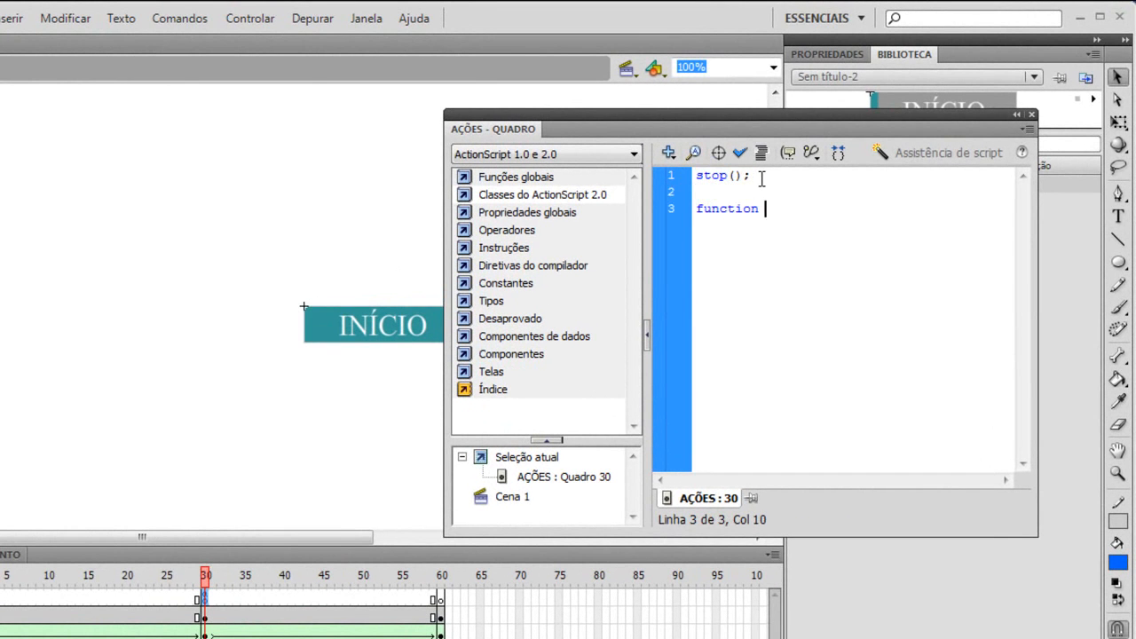
{"action": "type", "text": " stop(){"}
{"action": "key", "text": "Return"}
{"action": "key", "text": "Return"}
{"action": "type", "text": "}"}
- Delete the function block and the blank line under stop(); in the frame 30 script
{"action": "left_click_drag", "start_coordinate": [750, 249], "coordinate": [697, 192]}
{"action": "key", "text": "Delete"}
{"action": "left_click", "coordinate": [756, 182]}
{"action": "key", "text": "Delete"}
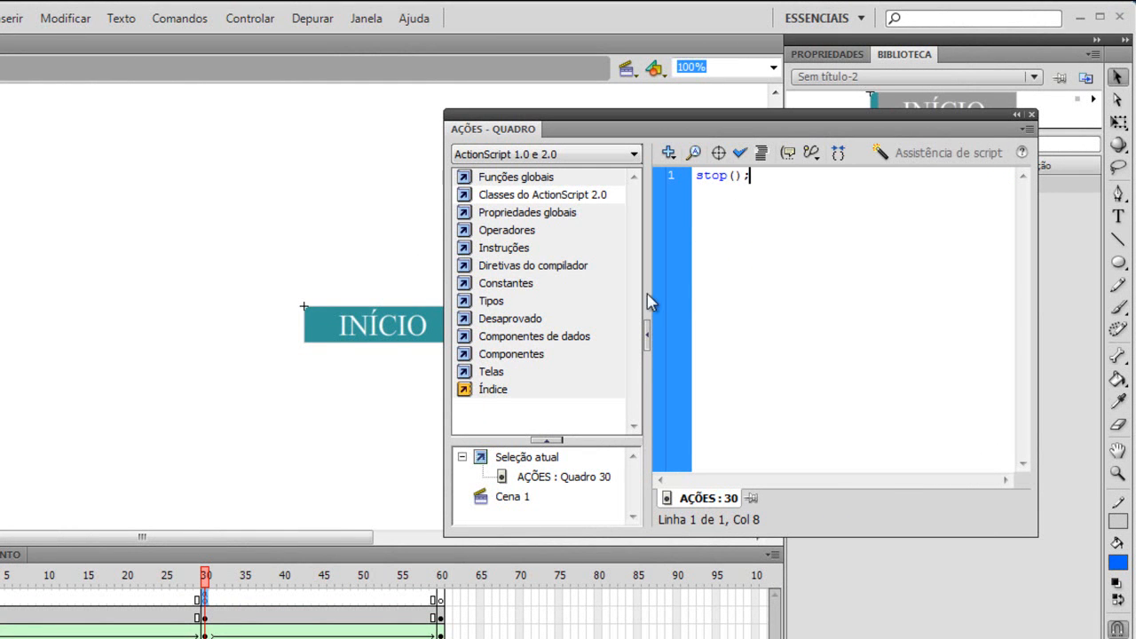
- Dock the Actions panel in the same group as the Properties and Library panels
{"action": "left_click", "coordinate": [3, 213]}
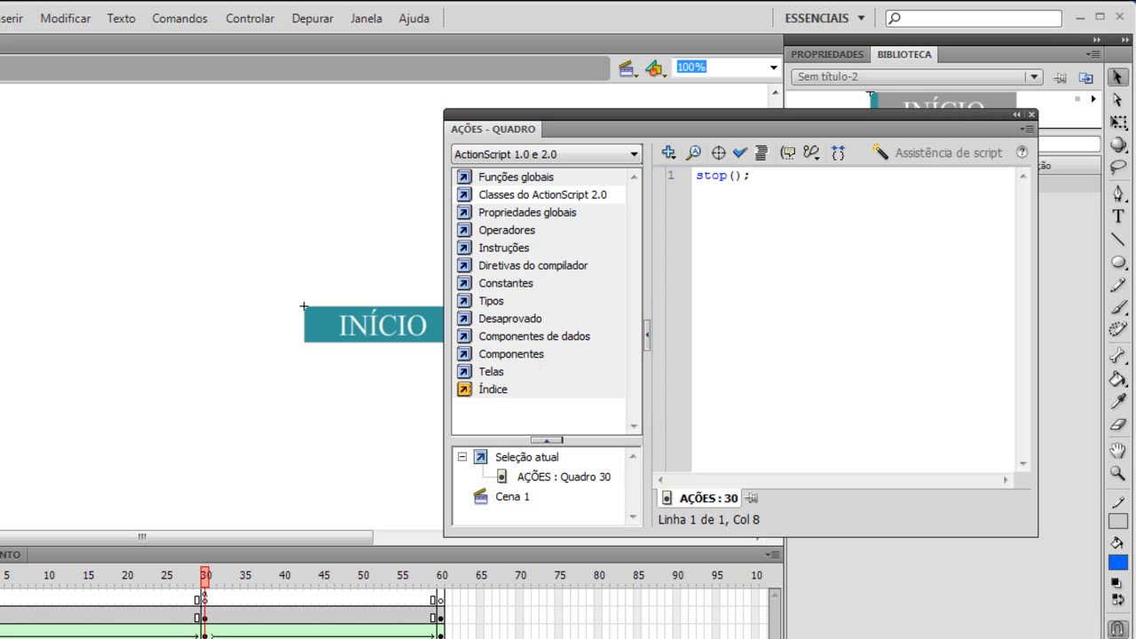
{"action": "left_click_drag", "start_coordinate": [858, 136], "coordinate": [987, 59]}
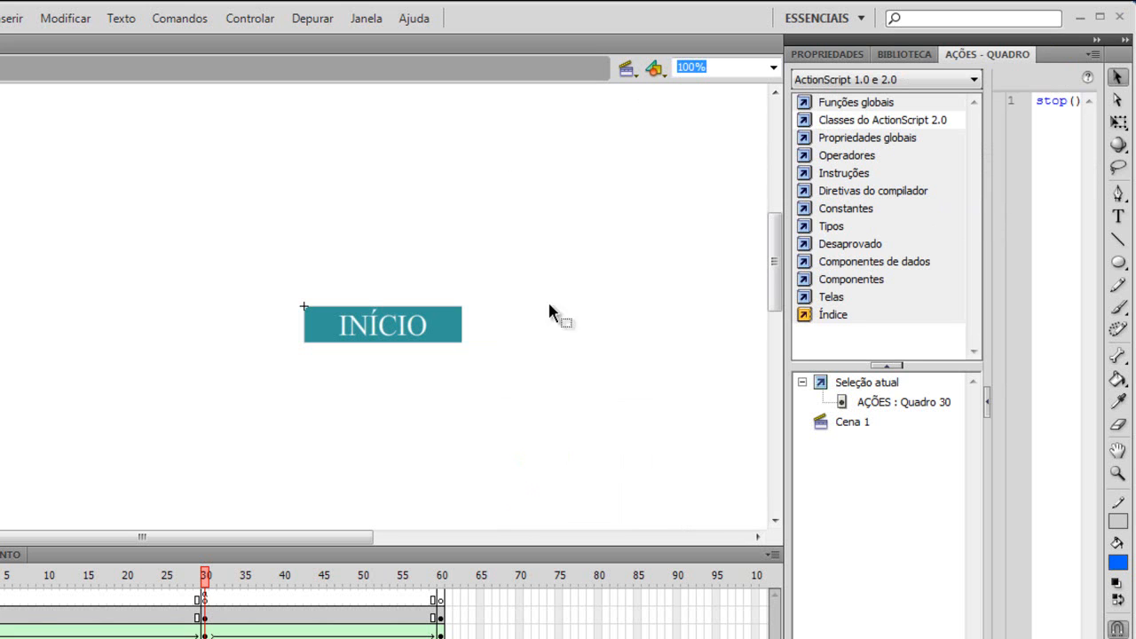
- Return the playhead to frame 1, test the movie and close the preview
{"action": "left_click", "coordinate": [213, 576]}
{"action": "left_click", "coordinate": [205, 575]}
{"action": "left_click_drag", "start_coordinate": [206, 576], "coordinate": [0, 577]}
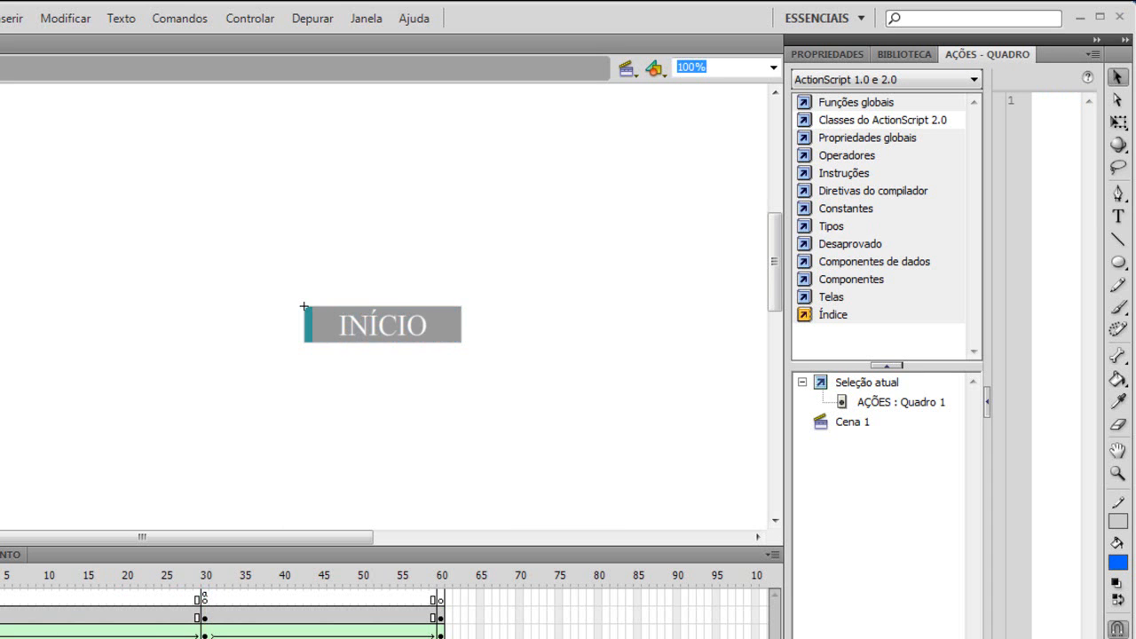
{"action": "key", "text": "ctrl+Return"}
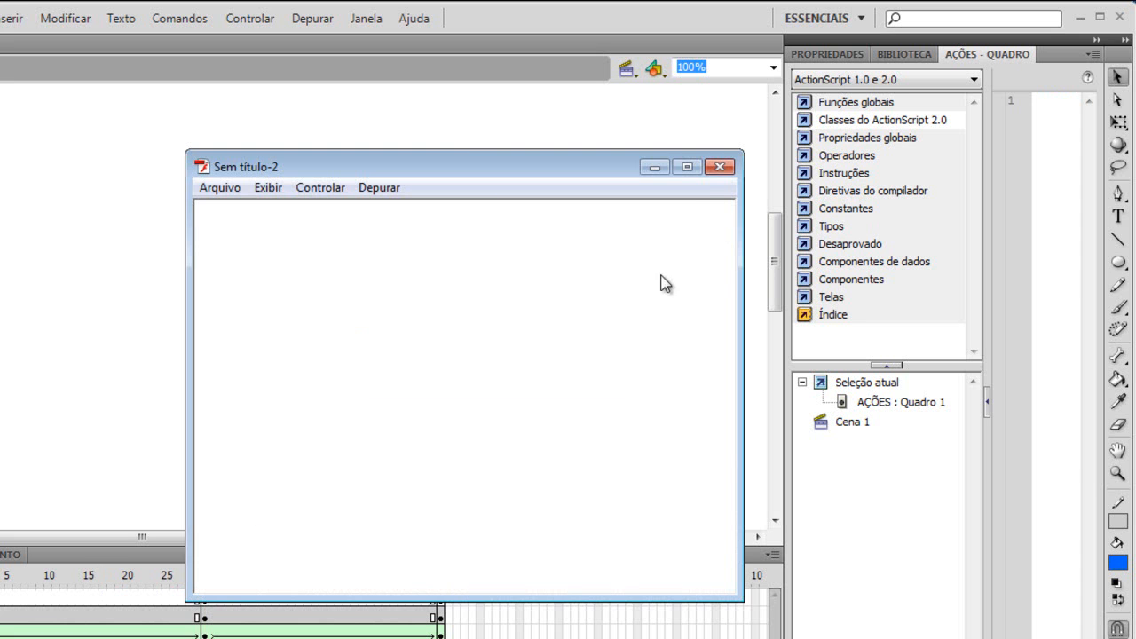
{"action": "left_click", "coordinate": [720, 166]}
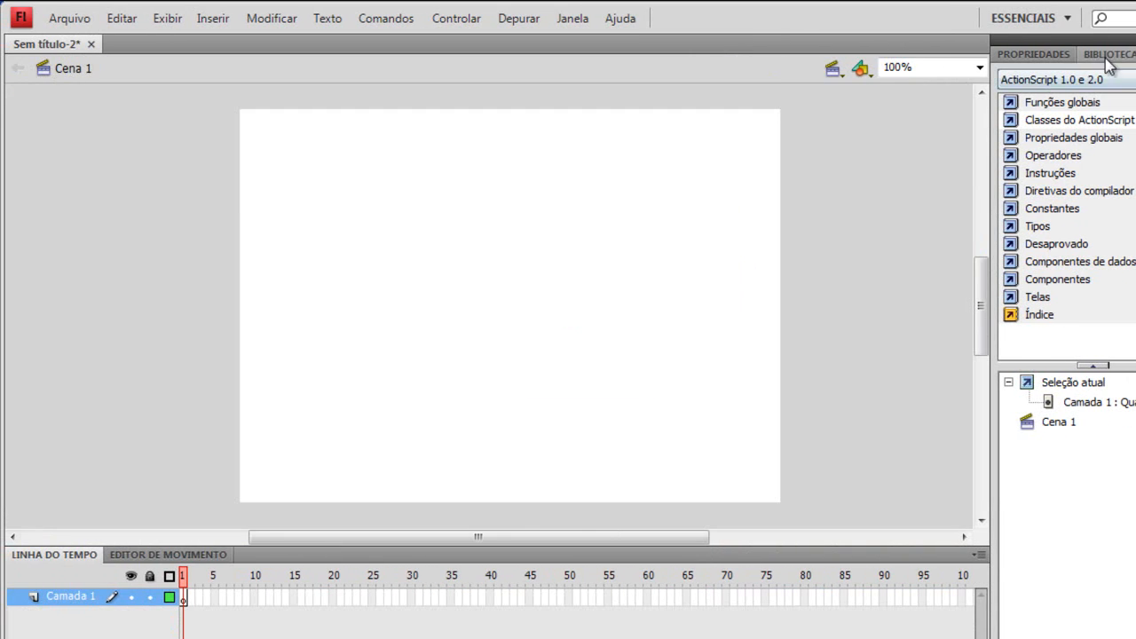
- Place an instance of Bt_Inicio on the Cena 1 stage and test the movie
{"action": "left_click", "coordinate": [1105, 54]}
{"action": "left_click_drag", "start_coordinate": [1066, 184], "coordinate": [413, 254]}
{"action": "left_click", "coordinate": [721, 266]}
{"action": "key", "text": "ctrl+Return"}
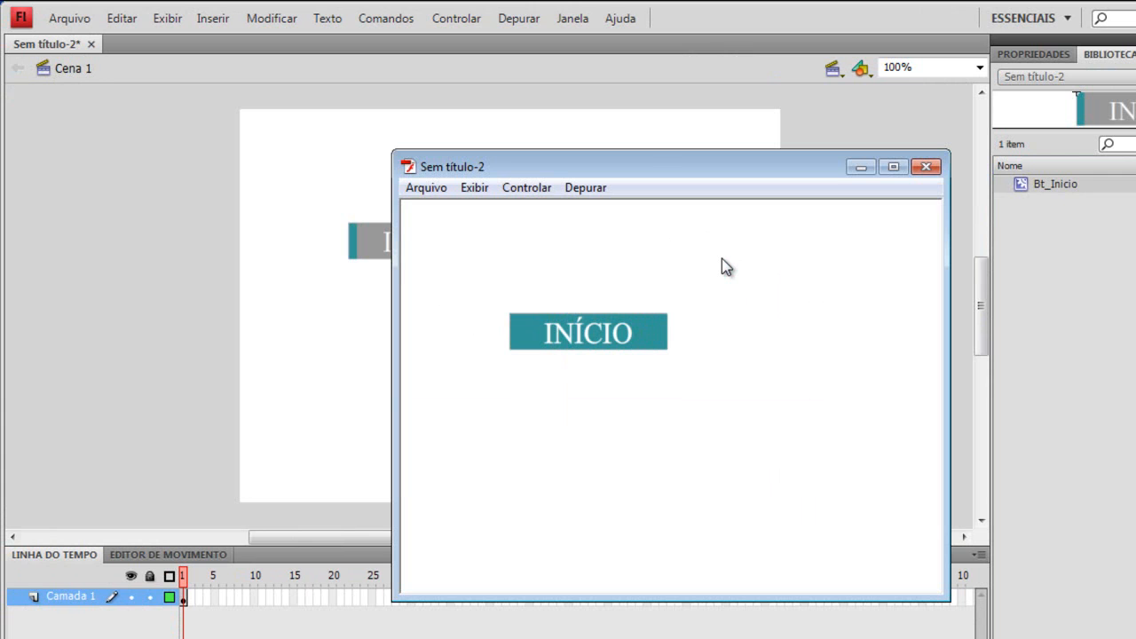
{"action": "left_click", "coordinate": [926, 167]}
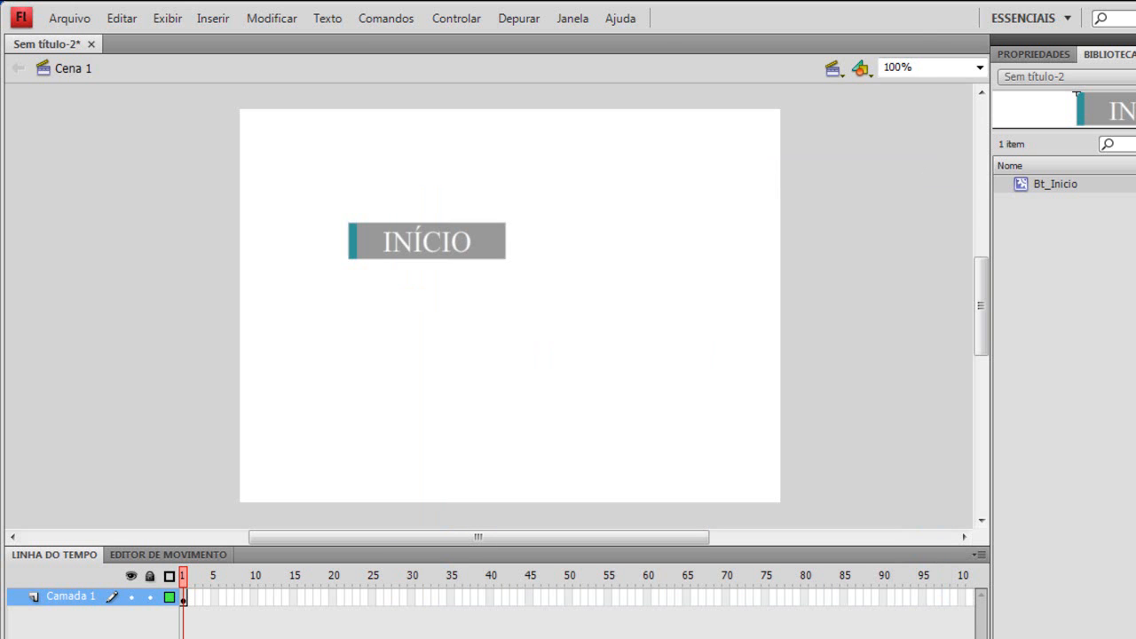
- Inside Bt_Inicio, add stop(); to the frame 60 keyframe of the AÇÕES layer, widening the script area
{"action": "double_click", "coordinate": [1022, 188]}
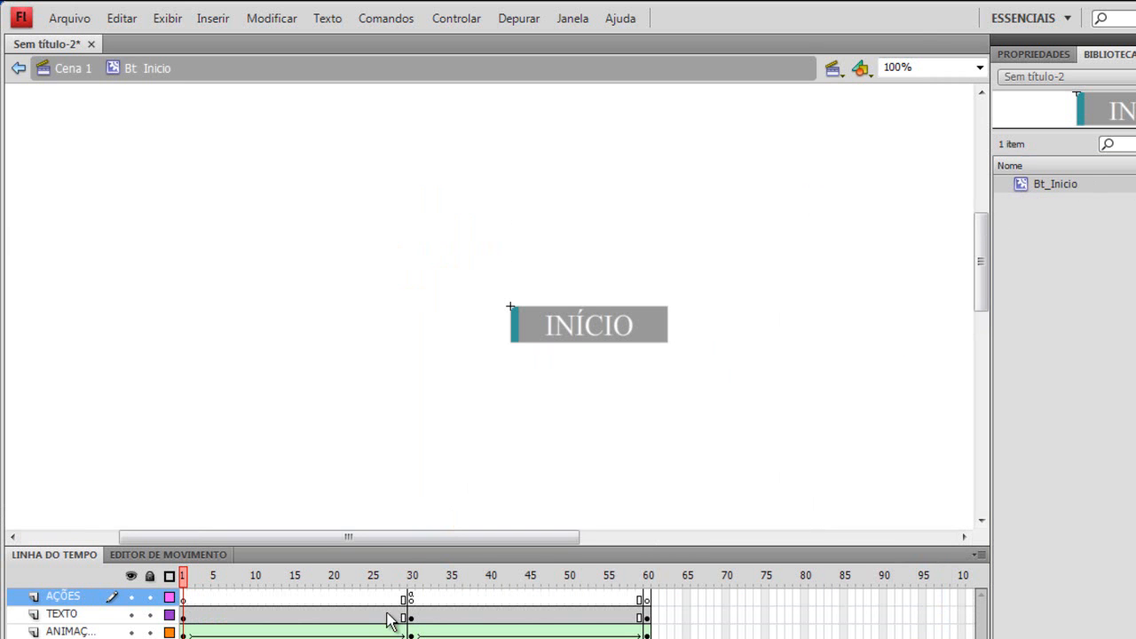
{"action": "left_click", "coordinate": [411, 599]}
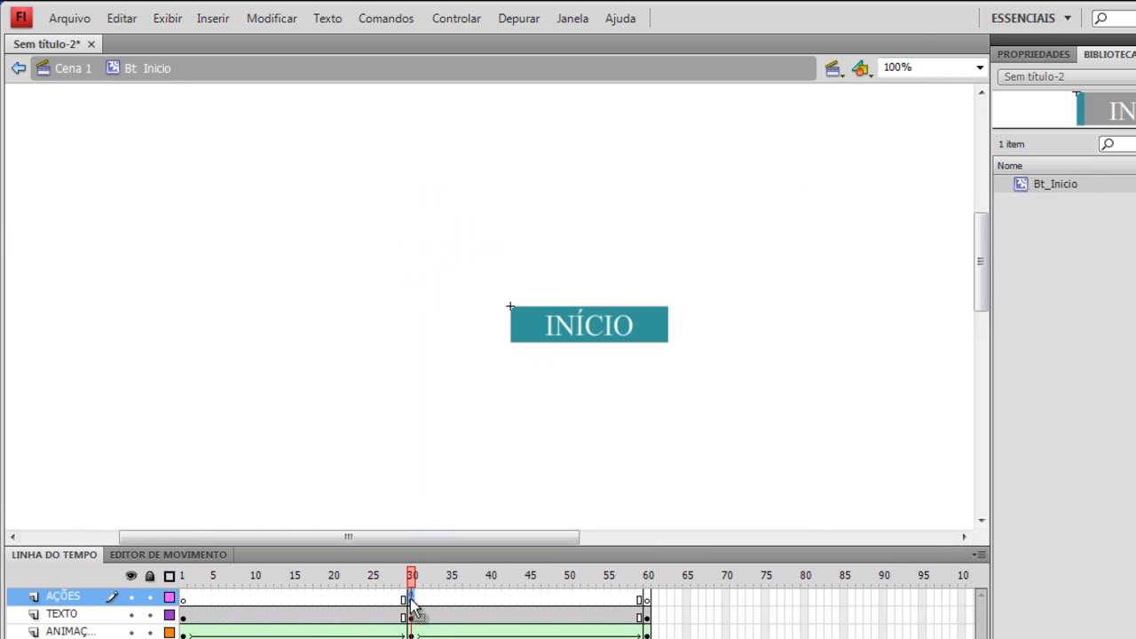
{"action": "left_click", "coordinate": [649, 599]}
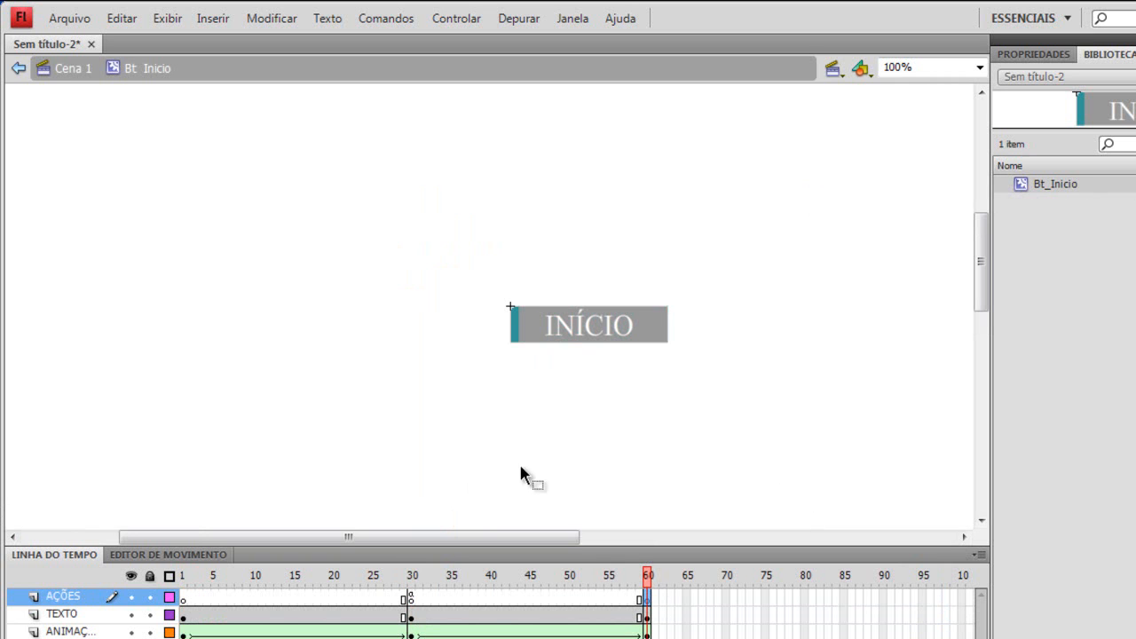
{"action": "left_click_drag", "start_coordinate": [1055, 185], "coordinate": [293, 322]}
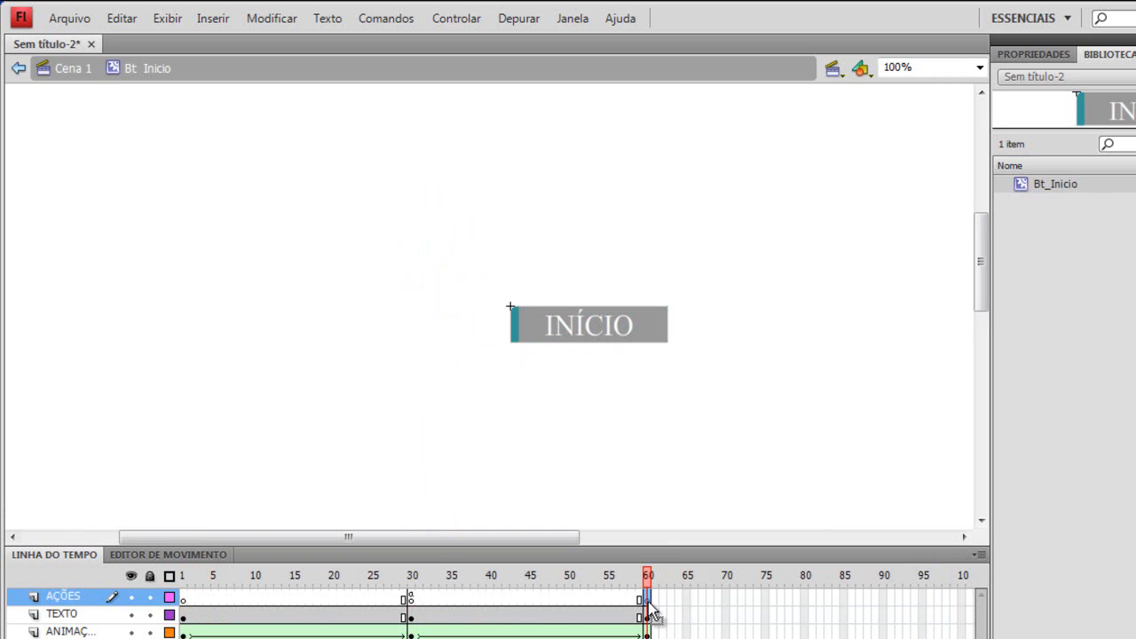
{"action": "left_click", "coordinate": [1135, 55]}
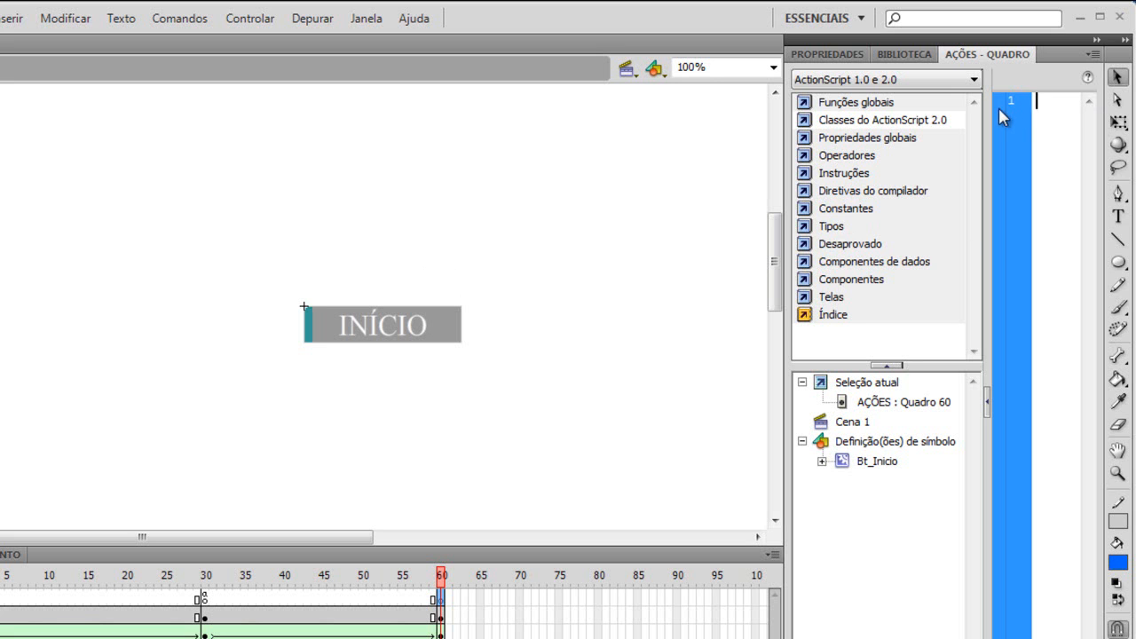
{"action": "left_click_drag", "start_coordinate": [991, 108], "coordinate": [883, 126]}
{"action": "type", "text": "stop();"}
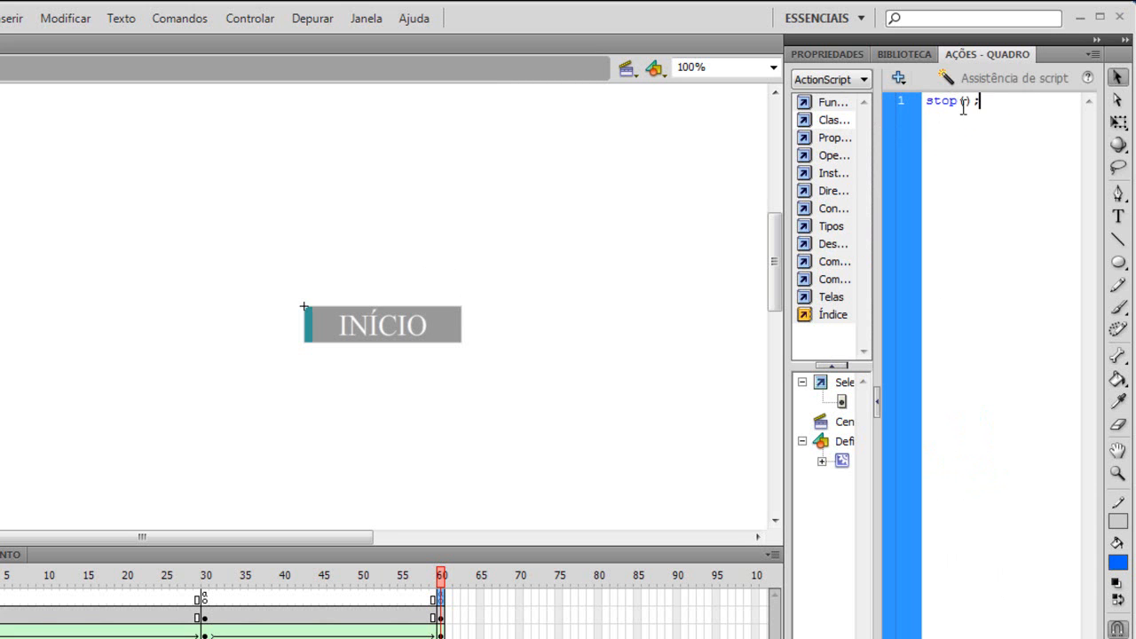
{"action": "left_click", "coordinate": [622, 313]}
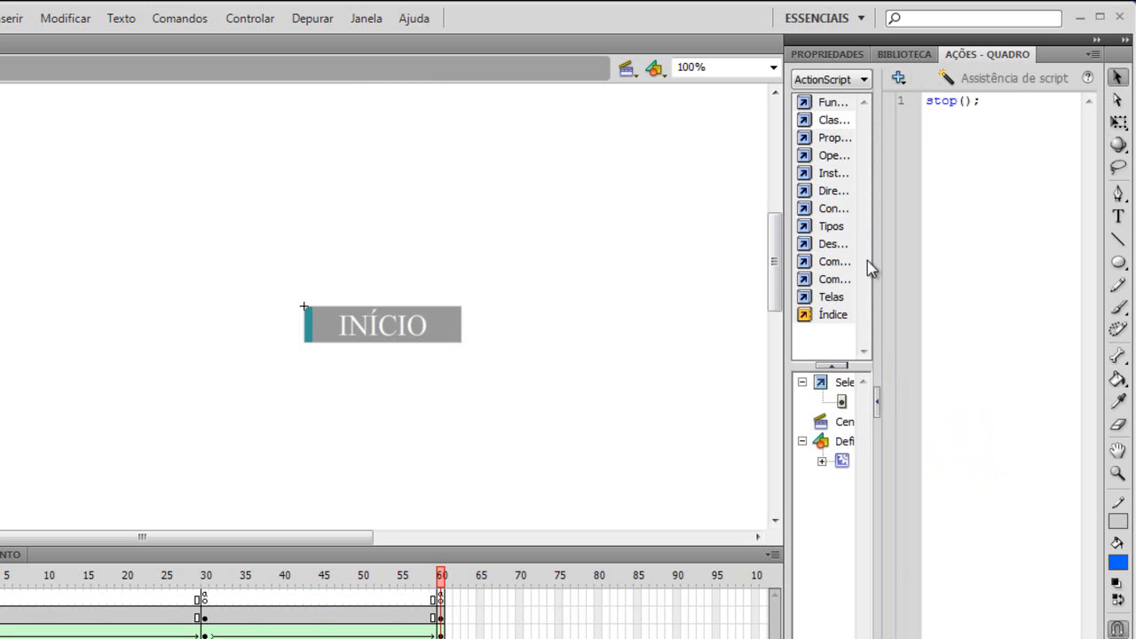
{"action": "left_click", "coordinate": [951, 266]}
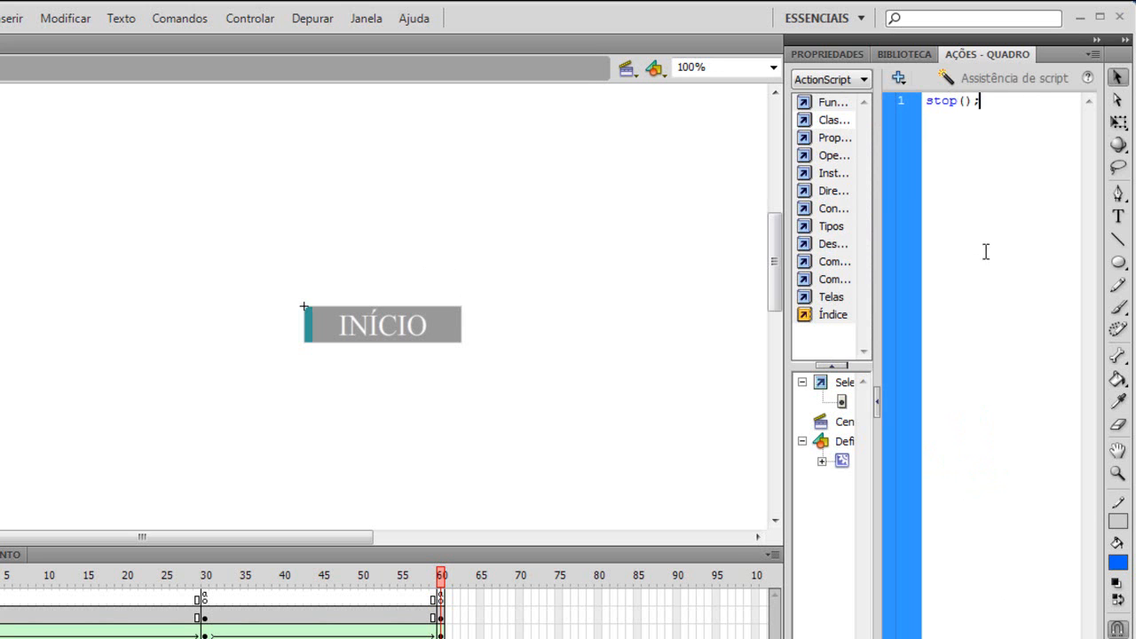
{"action": "left_click", "coordinate": [564, 284]}
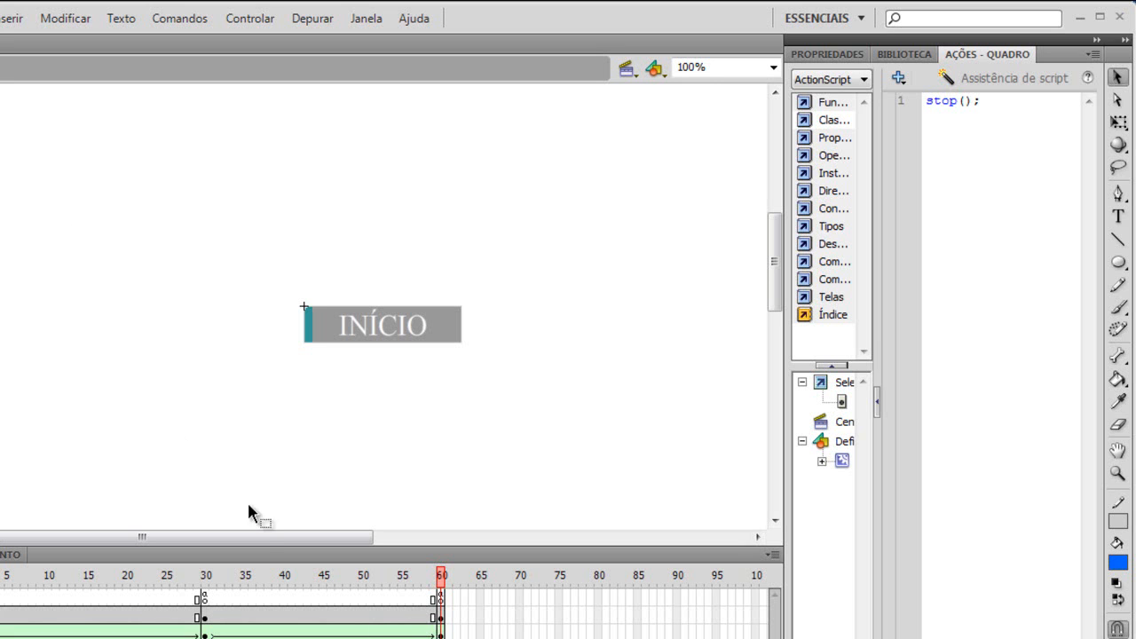
- Return to Cena 1, test the movie and close the preview
{"action": "left_click", "coordinate": [0, 68]}
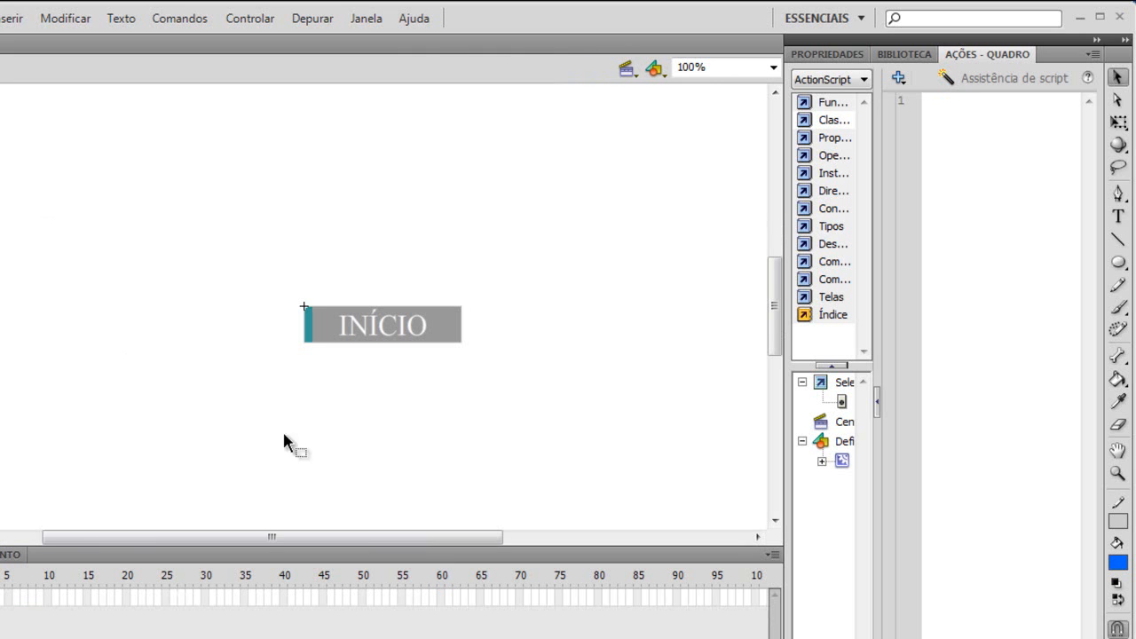
{"action": "key", "text": "ctrl+Return"}
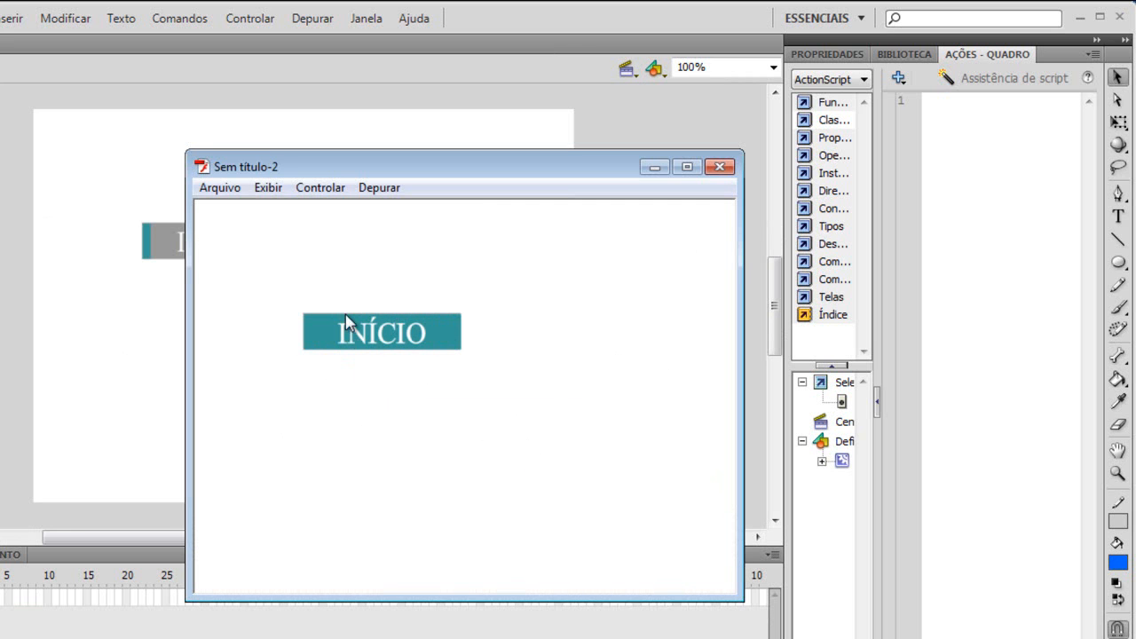
{"action": "left_click", "coordinate": [720, 169]}
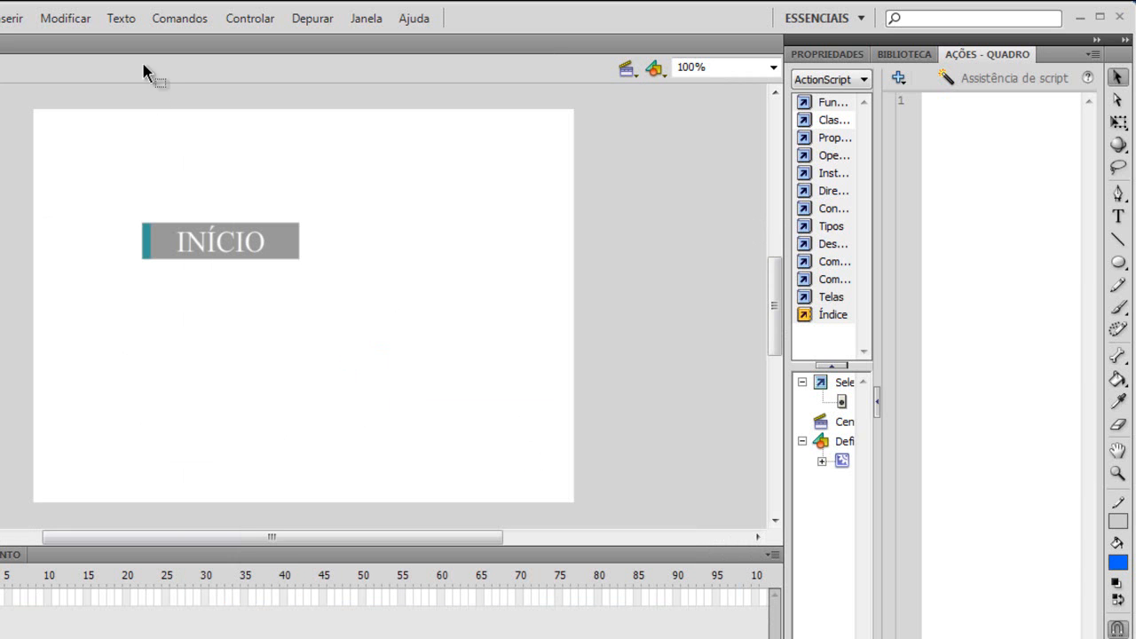
- Open the Bt_Inicio symbol for editing and add stop(); to frame 1 of the AÇÕES layer
{"action": "left_click", "coordinate": [903, 54]}
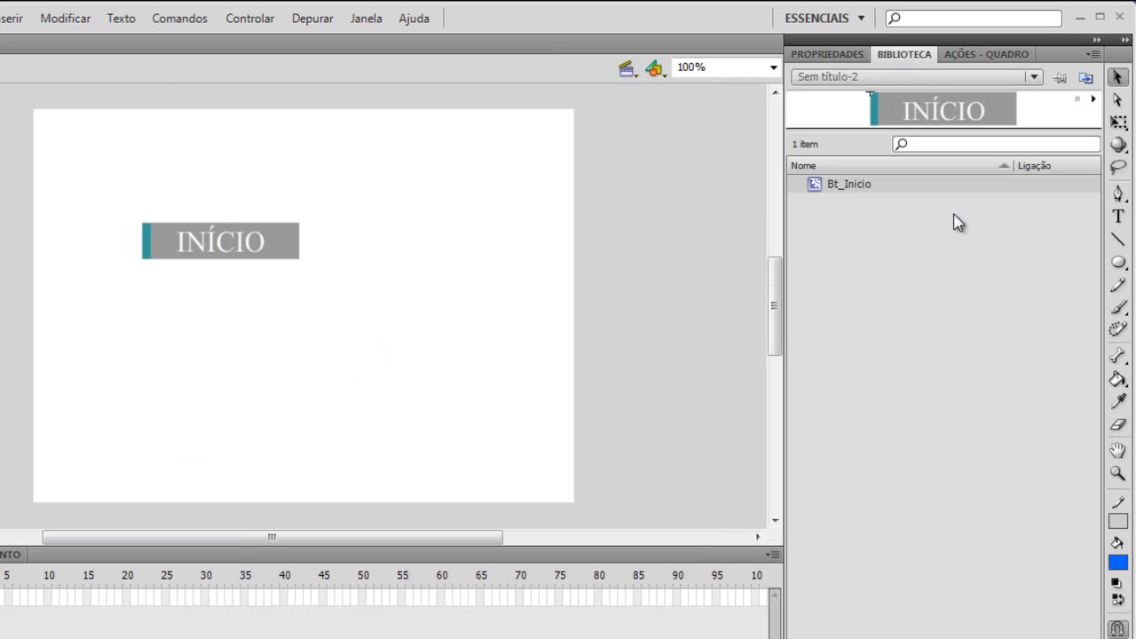
{"action": "double_click", "coordinate": [819, 191]}
{"action": "left_click_drag", "start_coordinate": [814, 193], "coordinate": [277, 393]}
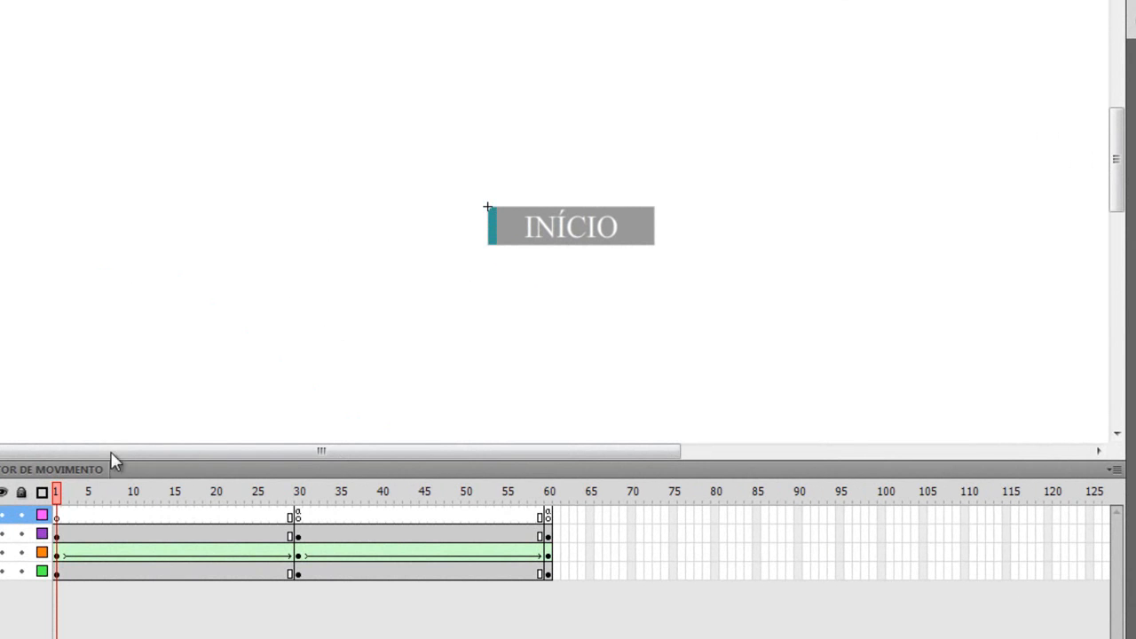
{"action": "mouse_move", "coordinate": [61, 495]}
{"action": "left_mouse_down"}
{"action": "mouse_move", "coordinate": [467, 495]}
{"action": "mouse_move", "coordinate": [54, 500]}
{"action": "left_mouse_up"}
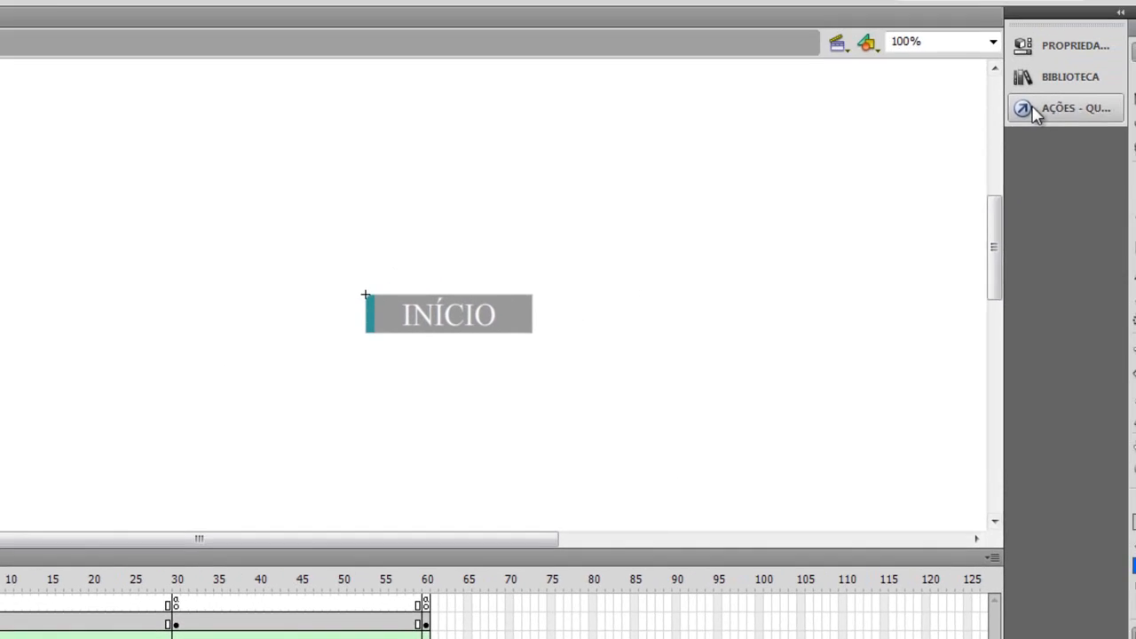
{"action": "left_click", "coordinate": [1032, 111]}
{"action": "type", "text": "stop();"}
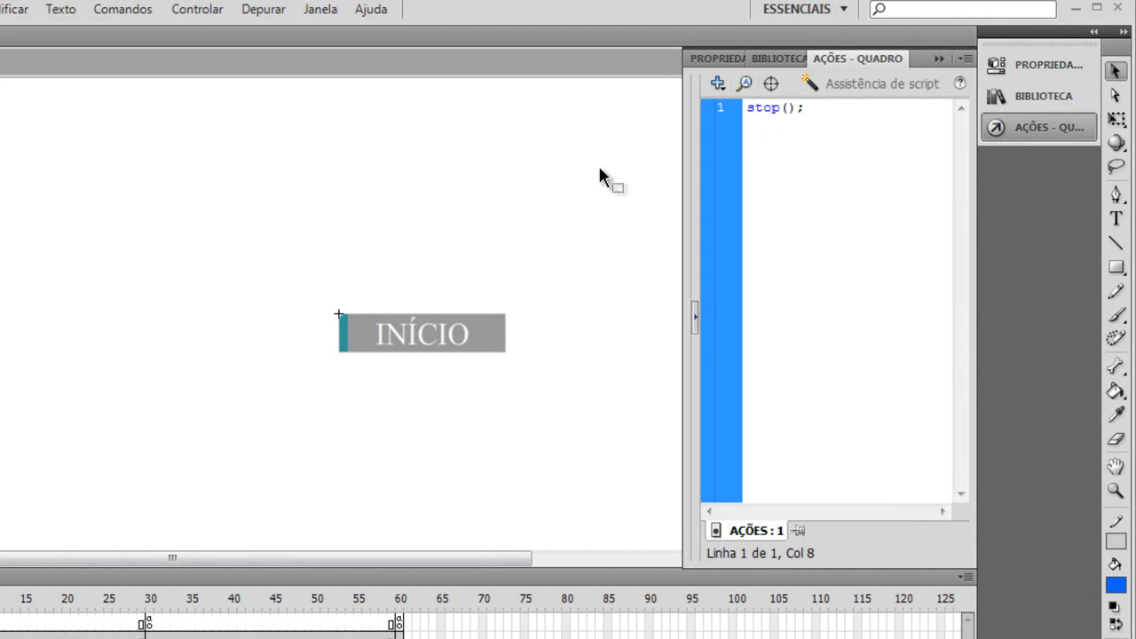
{"action": "left_click", "coordinate": [548, 189]}
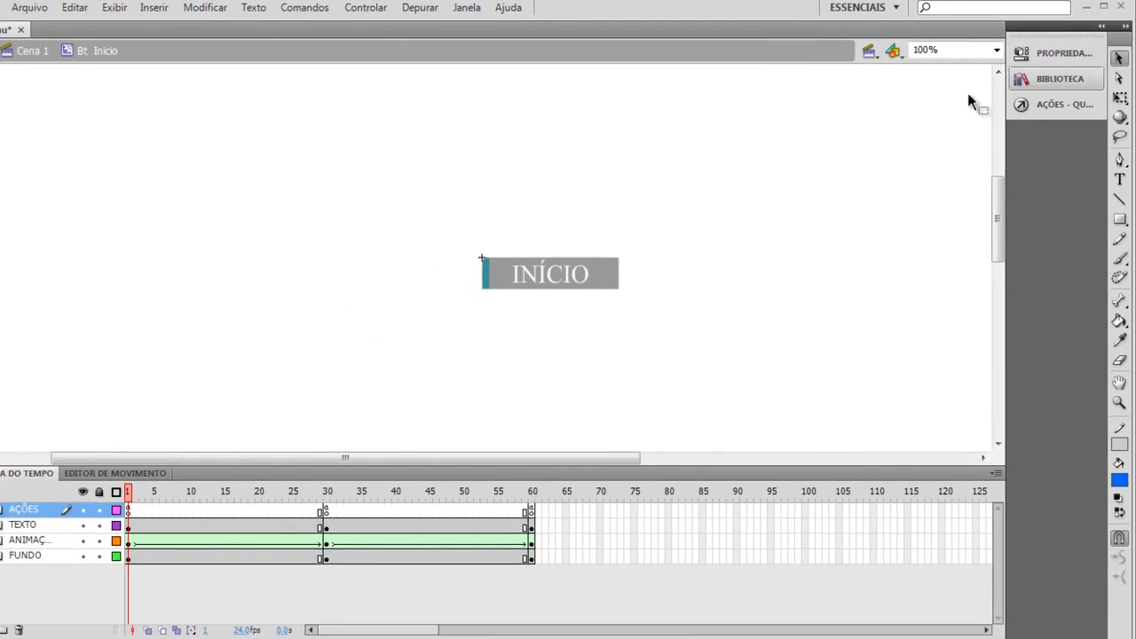
- Go back to the main scene, preview the movie with the new frame 1 script and close the preview
{"action": "left_click", "coordinate": [19, 50]}
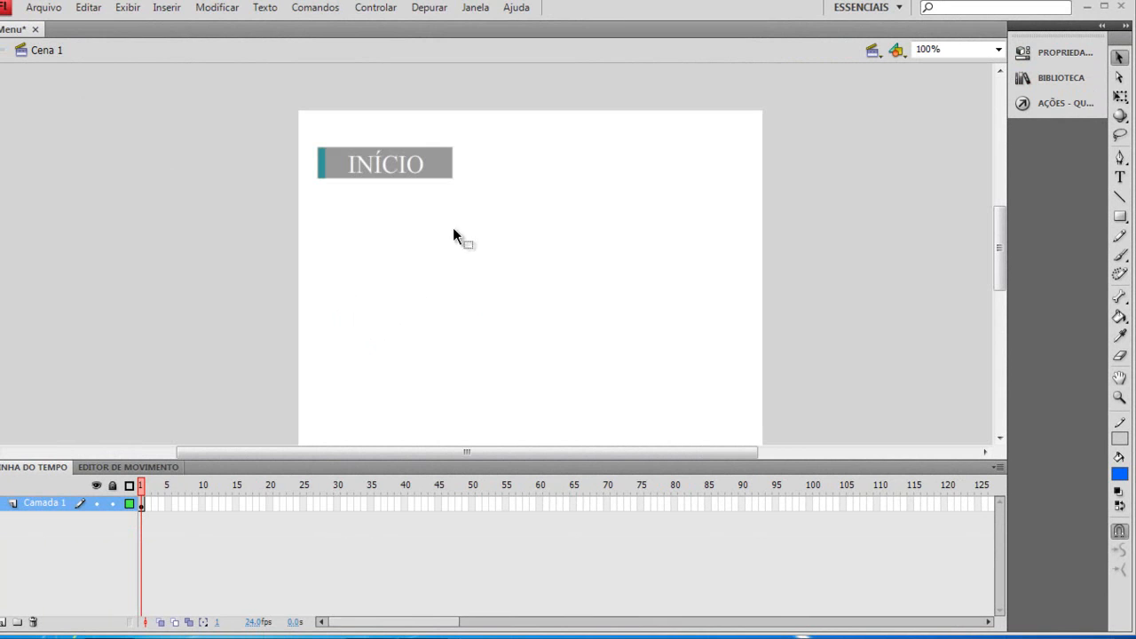
{"action": "left_click_drag", "start_coordinate": [519, 215], "coordinate": [255, 112]}
{"action": "left_click", "coordinate": [595, 215]}
{"action": "key", "text": "ctrl+Return"}
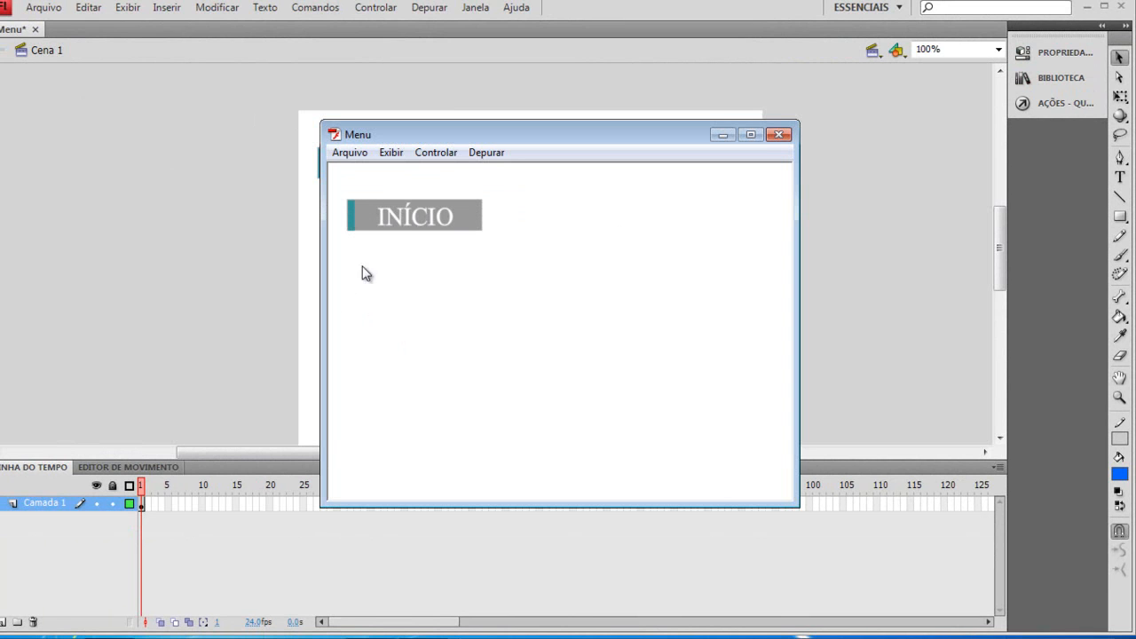
{"action": "left_click", "coordinate": [781, 135]}
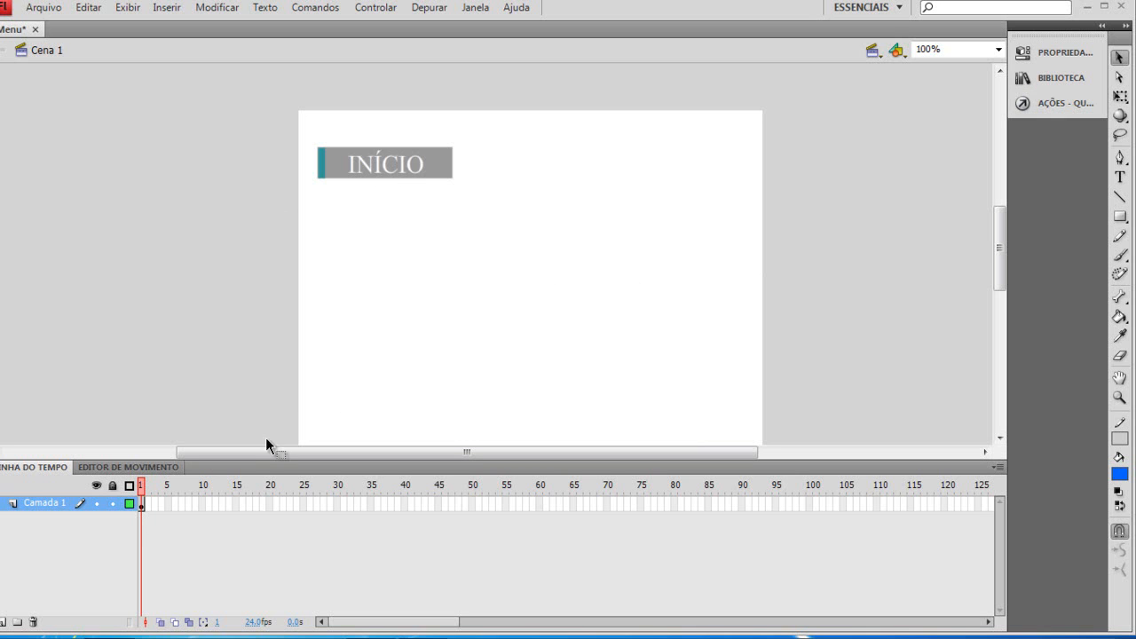
- Check the frame script on frame 1 of Camada 1 in Cena 1
{"action": "left_click", "coordinate": [142, 504]}
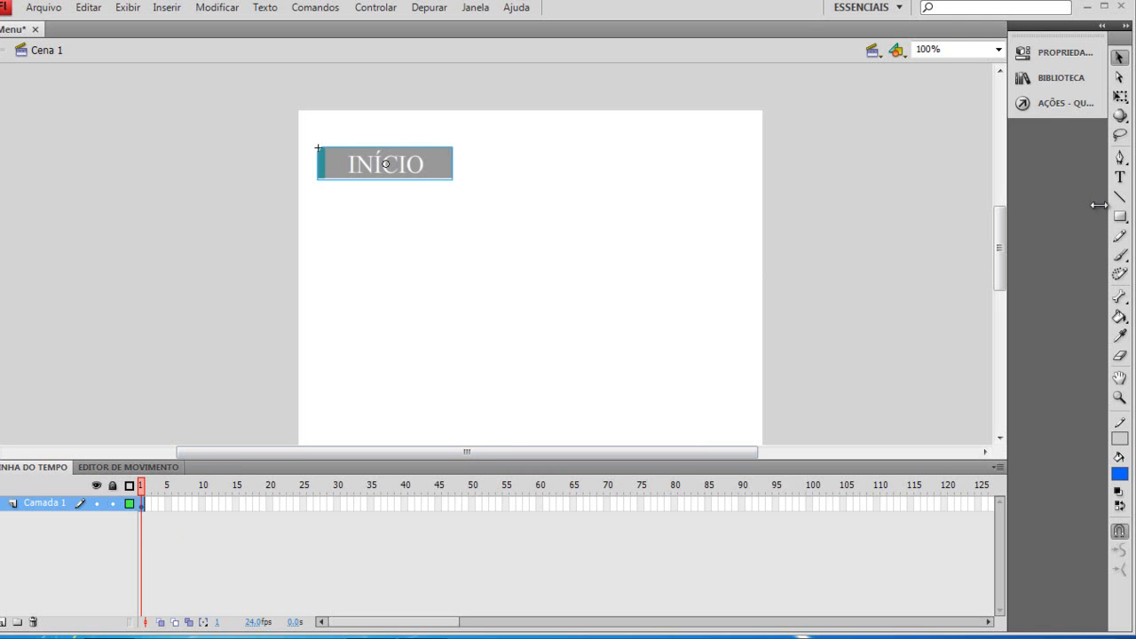
{"action": "left_click", "coordinate": [1061, 104]}
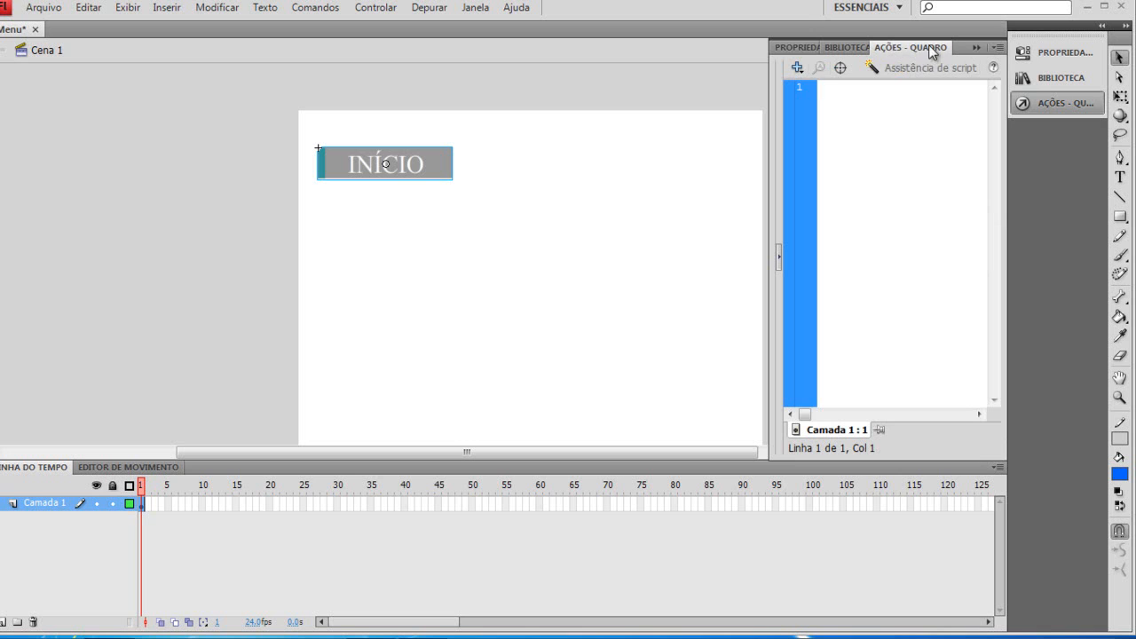
{"action": "left_click", "coordinate": [468, 169]}
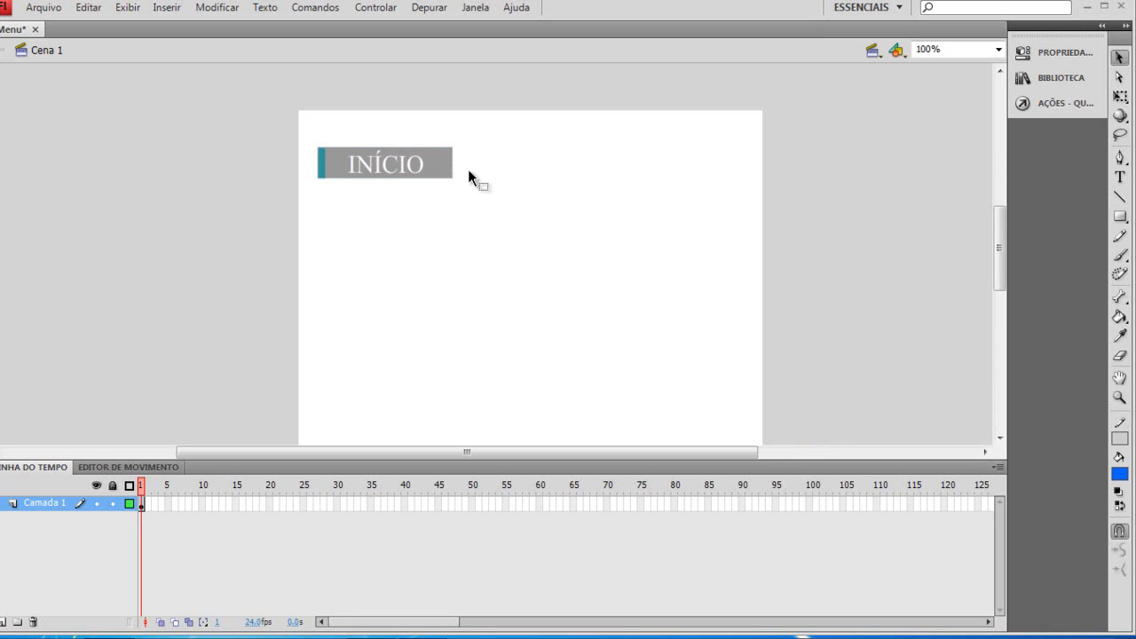
- Open the script of the Bt_Inicio instance on the stage, widen the Actions panel and collapse it
{"action": "left_click", "coordinate": [404, 166]}
{"action": "left_click", "coordinate": [1035, 104]}
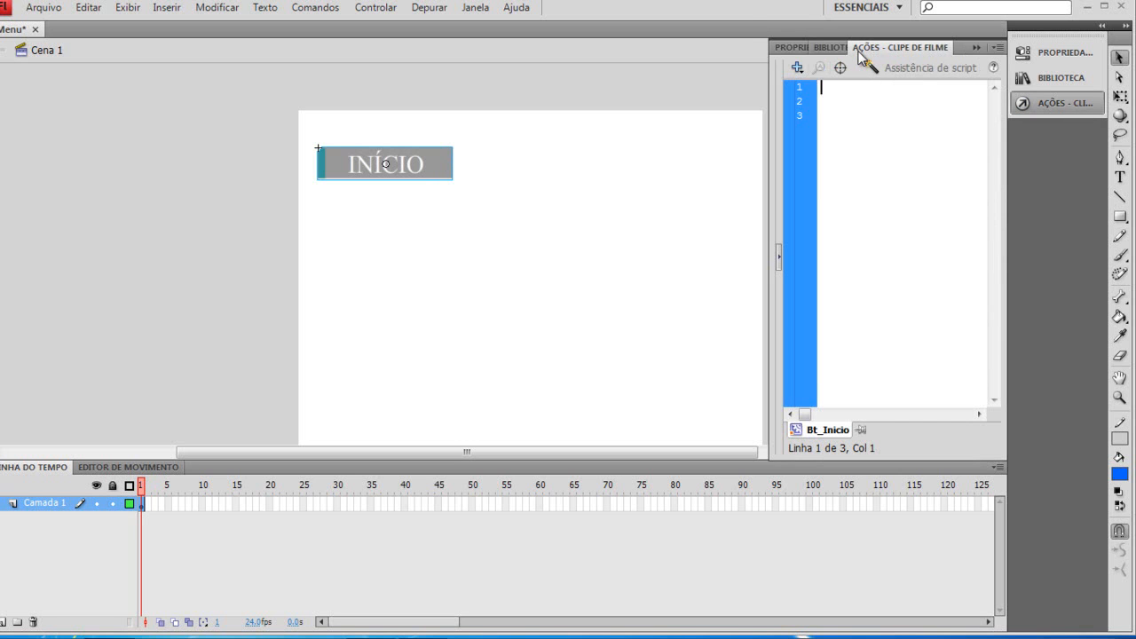
{"action": "left_click_drag", "start_coordinate": [768, 192], "coordinate": [652, 197]}
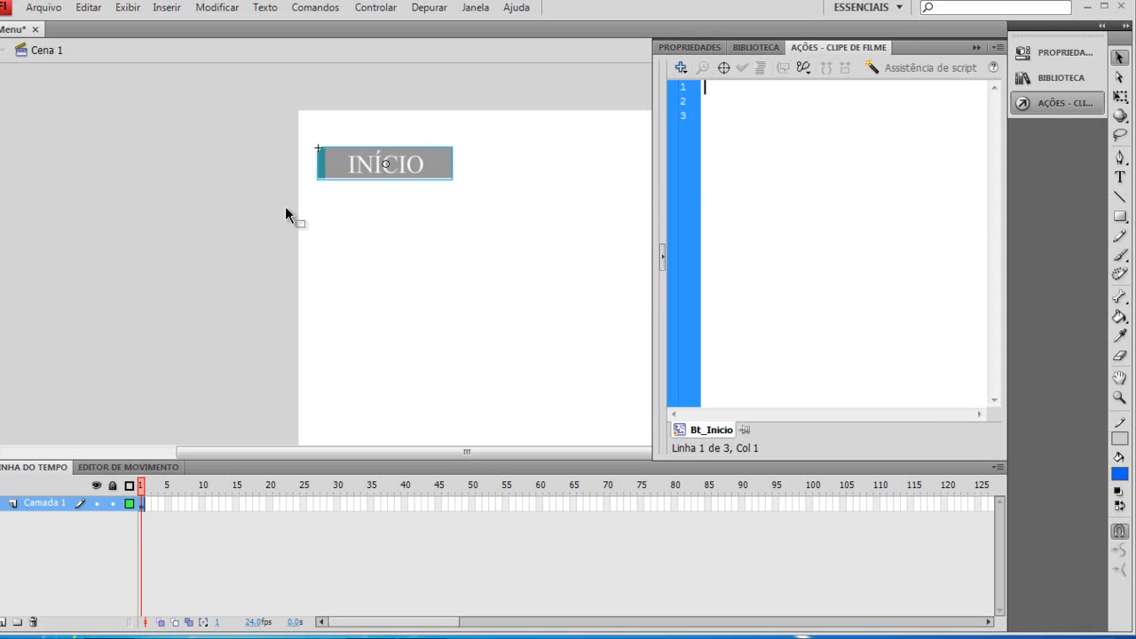
{"action": "left_click", "coordinate": [593, 240]}
- Enter the Bt_Inicio instance and review the scripts on frames 1 and 30 of the AÇÕES layer
{"action": "left_click", "coordinate": [387, 163]}
{"action": "double_click", "coordinate": [385, 163]}
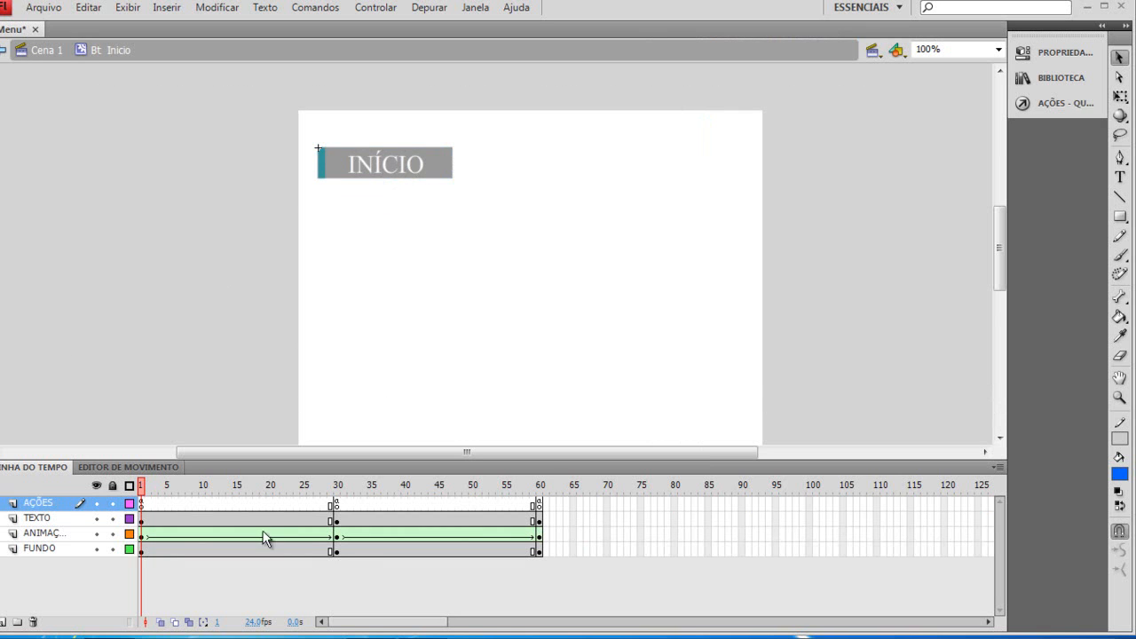
{"action": "left_click_drag", "start_coordinate": [140, 487], "coordinate": [112, 485]}
{"action": "left_click", "coordinate": [1082, 110]}
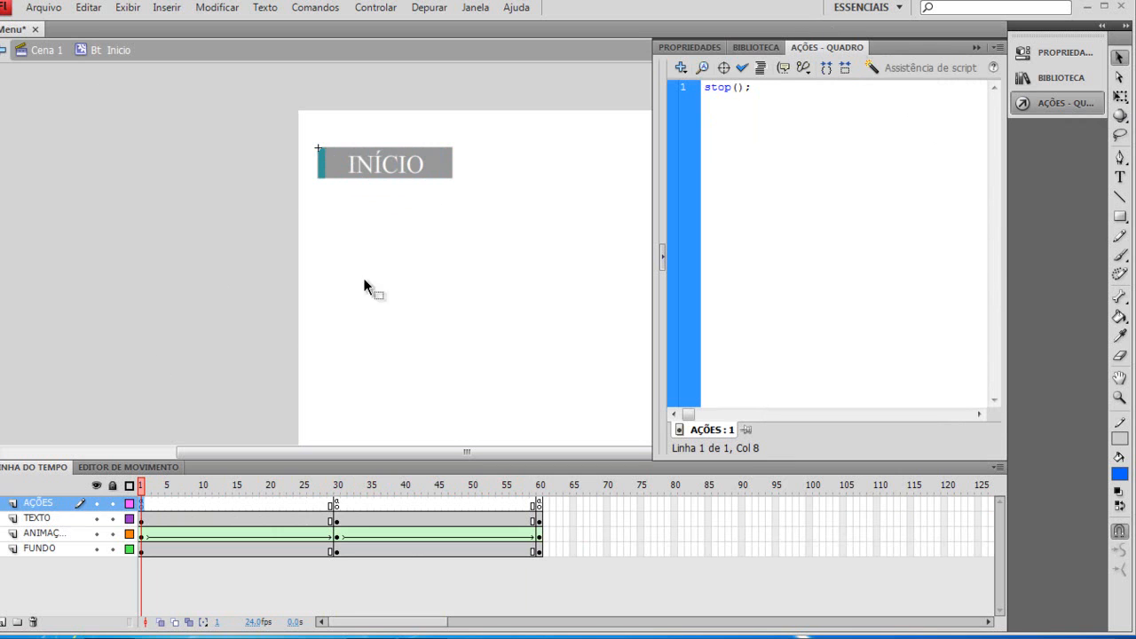
{"action": "left_click", "coordinate": [337, 504]}
{"action": "left_click", "coordinate": [1064, 108]}
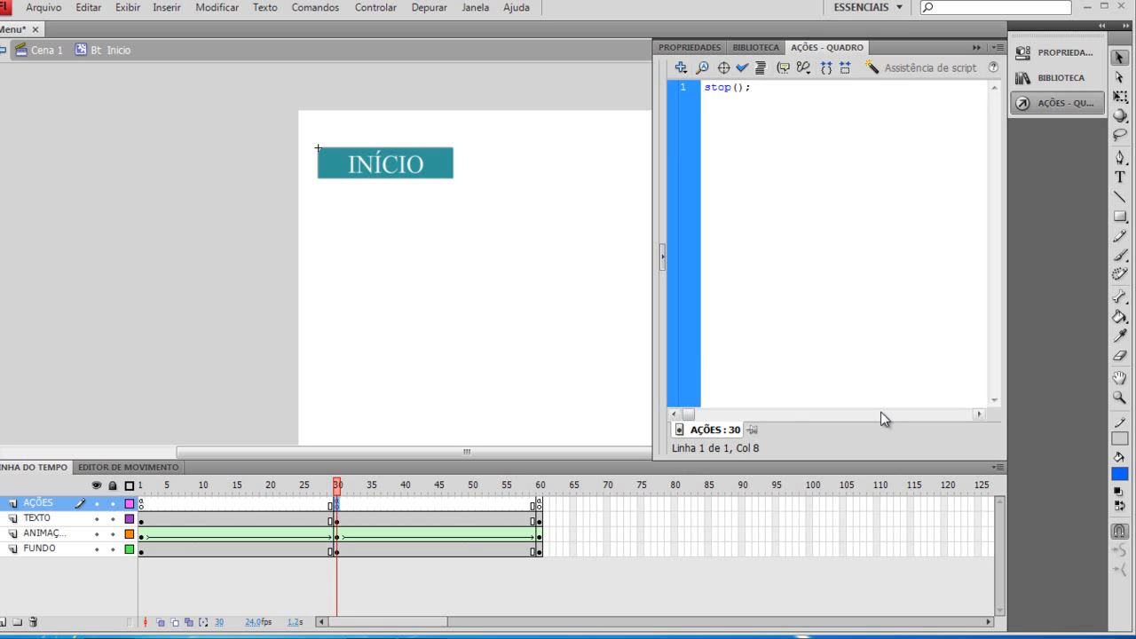
{"action": "left_click", "coordinate": [495, 332]}
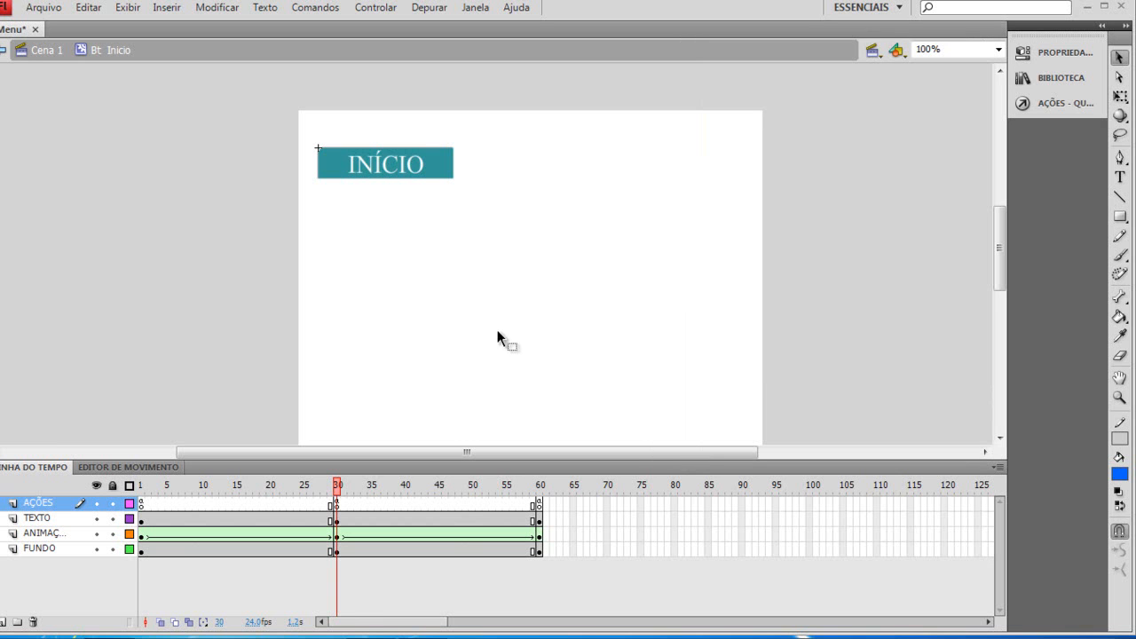
- Return to Cena 1 and open the script of the Bt_Inicio instance with the list of ActionScript functions shown
{"action": "left_click", "coordinate": [46, 50]}
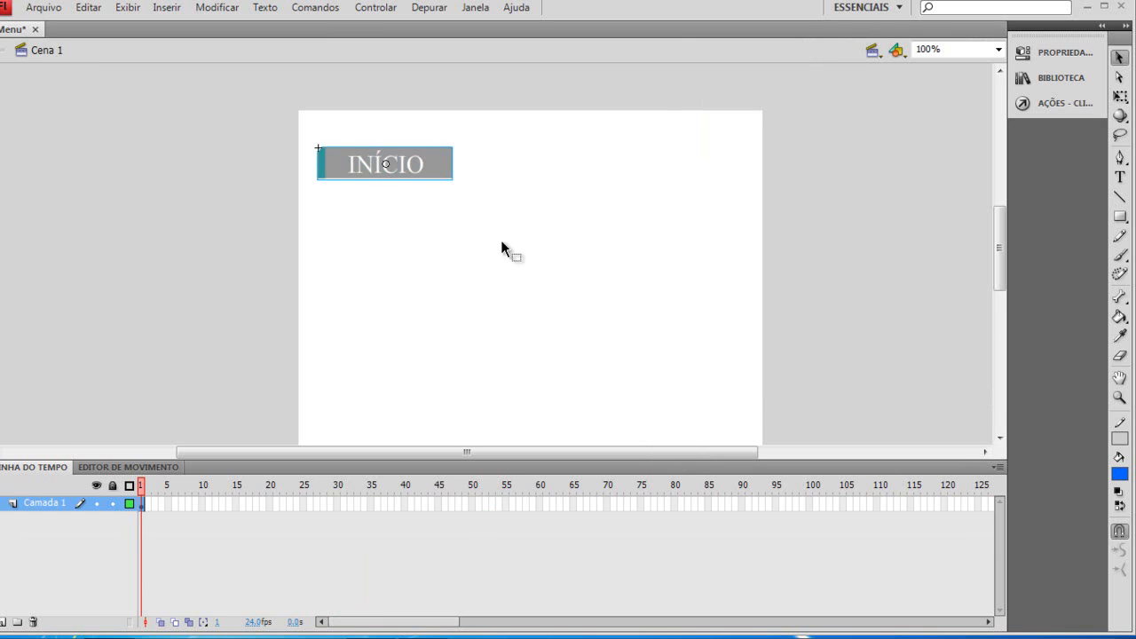
{"action": "left_click", "coordinate": [422, 168]}
{"action": "left_click", "coordinate": [1056, 103]}
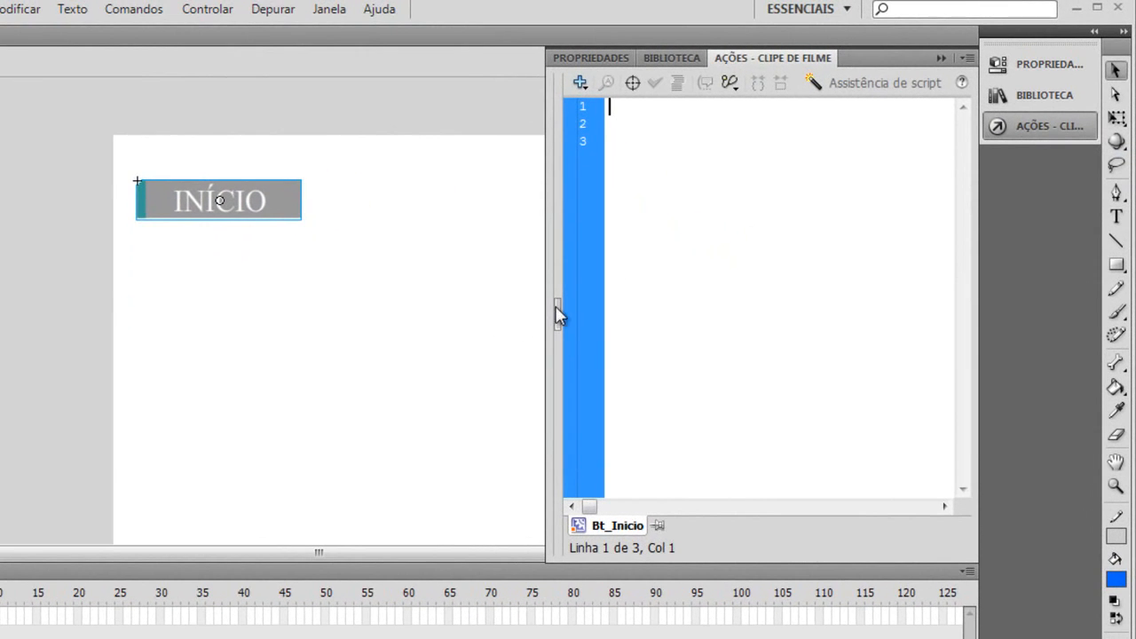
{"action": "left_click", "coordinate": [555, 320]}
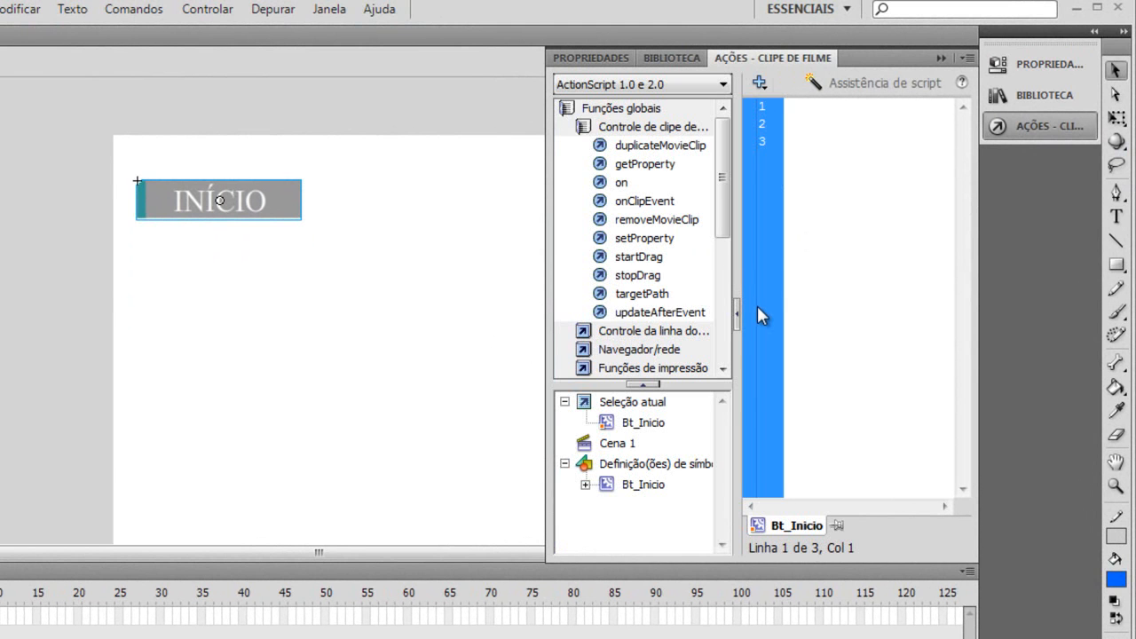
- Insert an on handler from the movie clip control functions under Funções globais into the Bt_Inicio script
{"action": "left_click", "coordinate": [583, 127]}
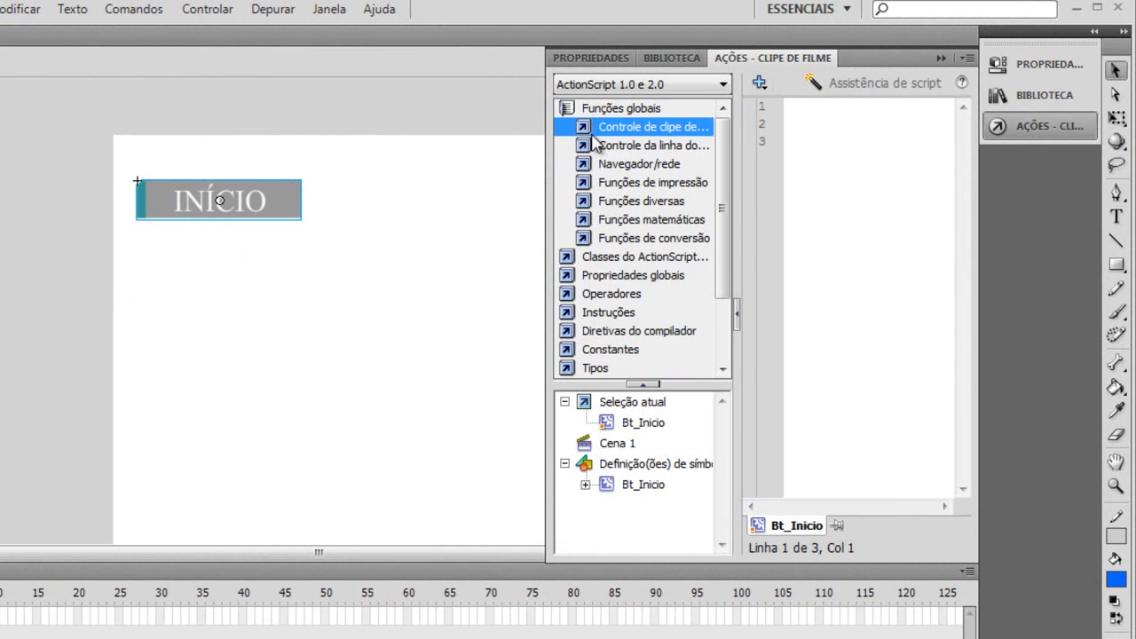
{"action": "left_click", "coordinate": [575, 110]}
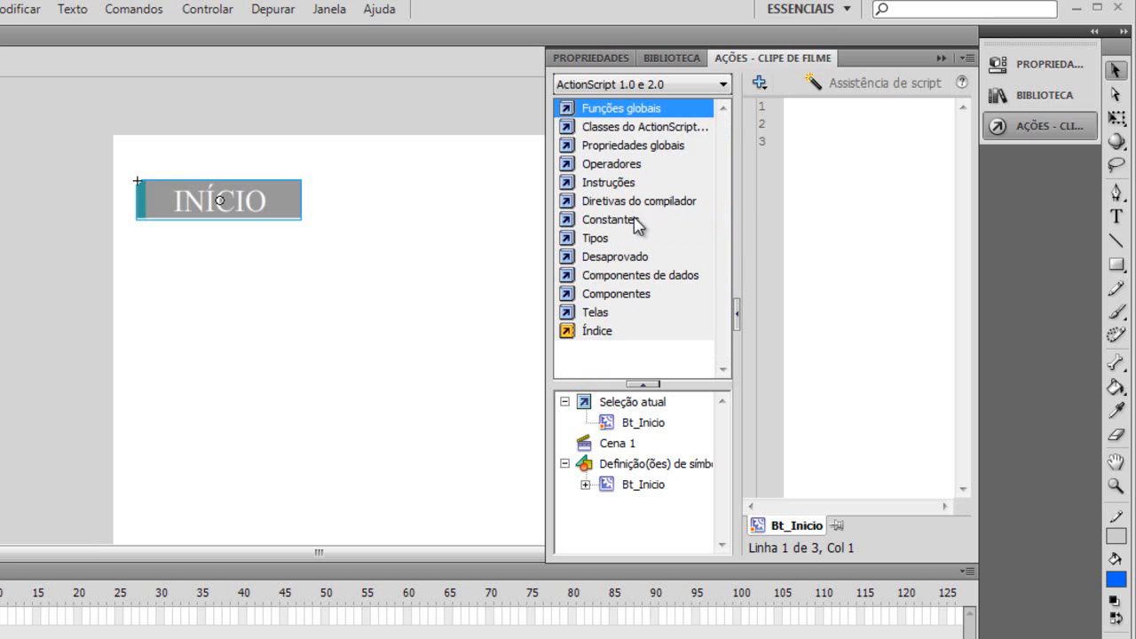
{"action": "left_click", "coordinate": [619, 108]}
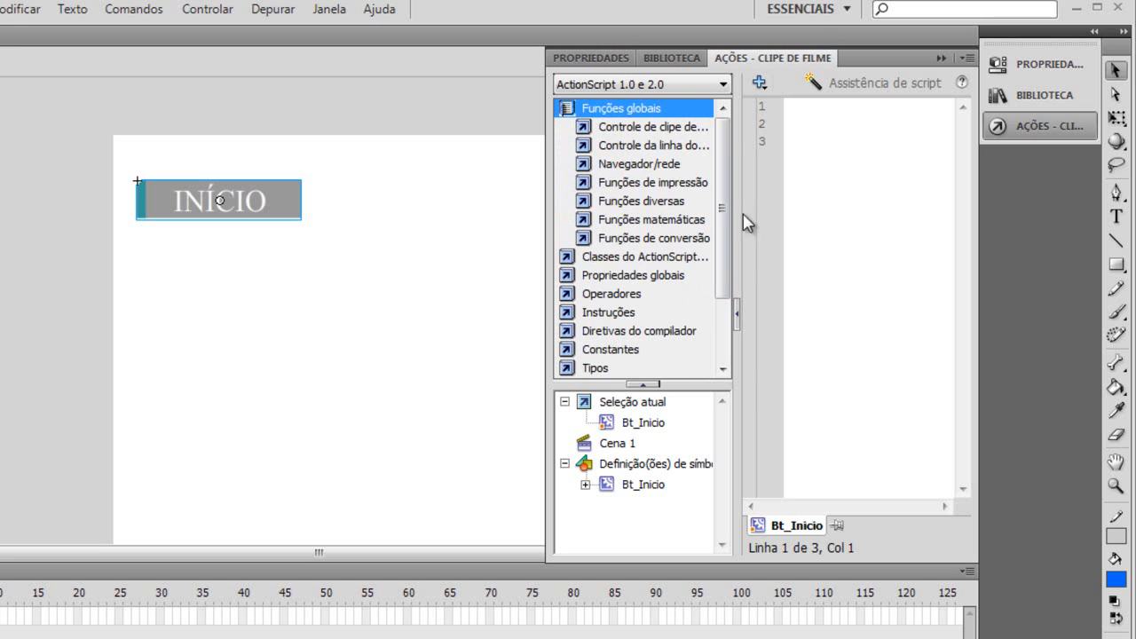
{"action": "left_click_drag", "start_coordinate": [738, 210], "coordinate": [707, 210]}
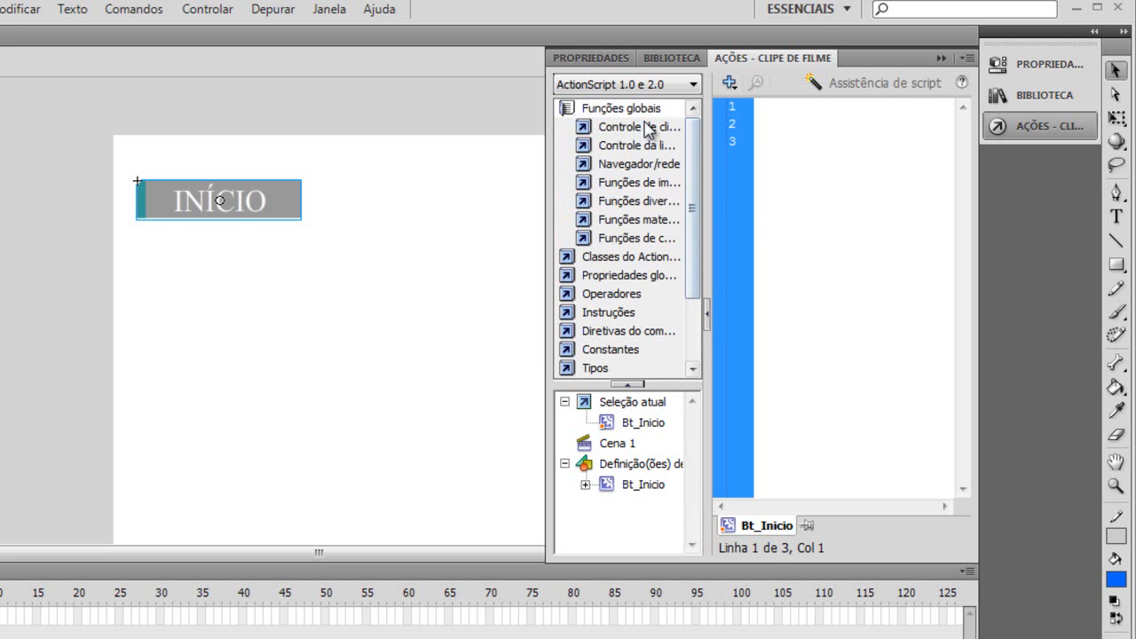
{"action": "left_click", "coordinate": [645, 129]}
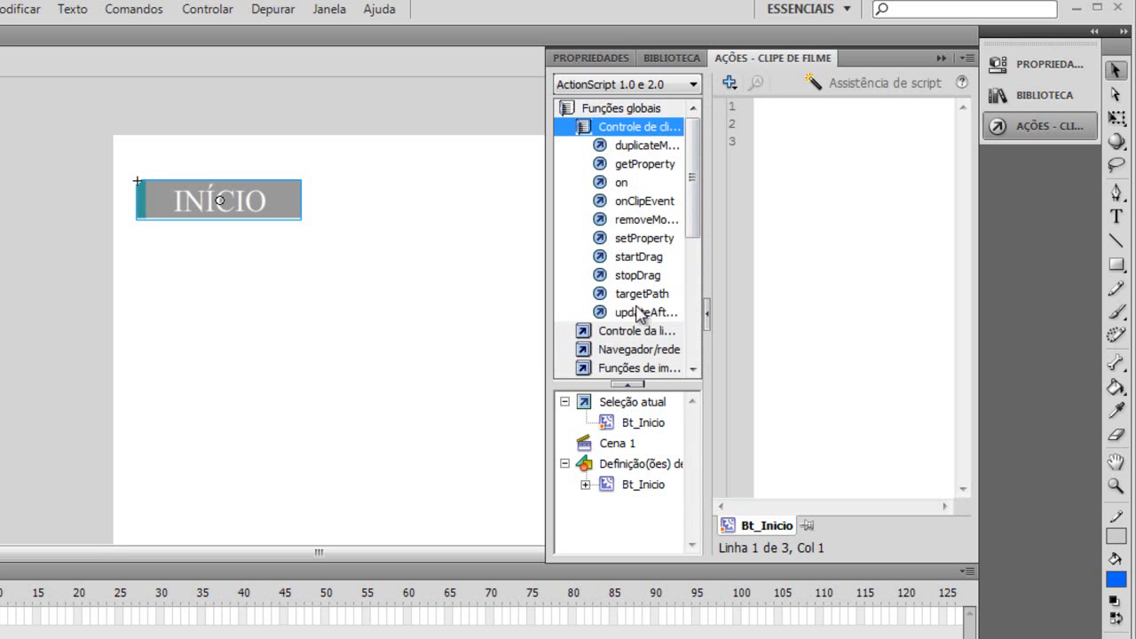
{"action": "double_click", "coordinate": [619, 183]}
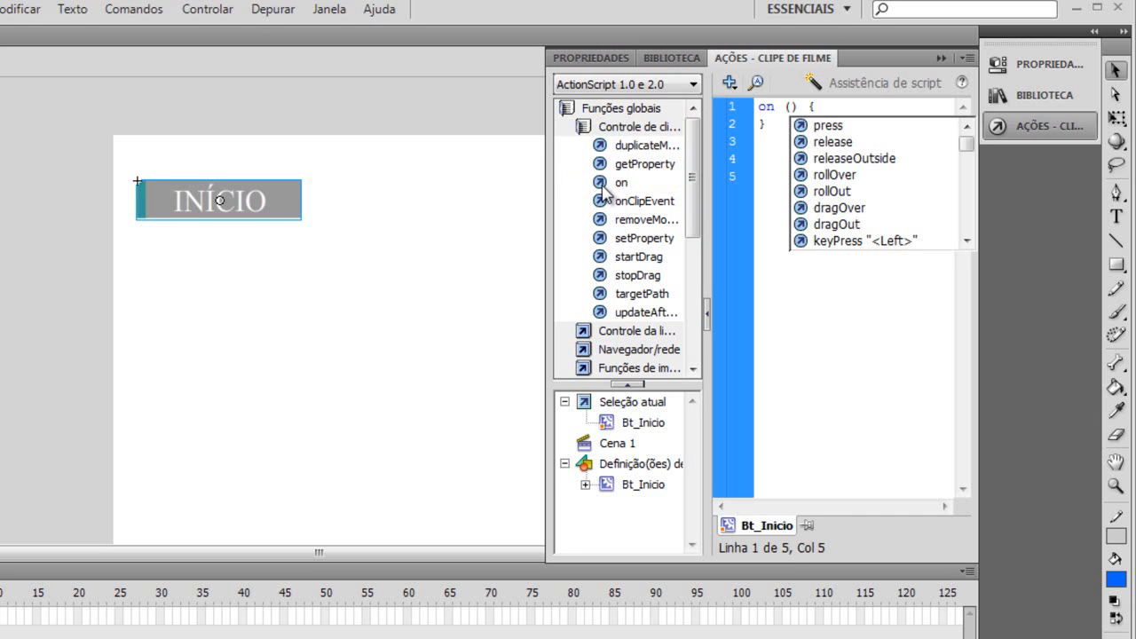
{"action": "left_click", "coordinate": [779, 140]}
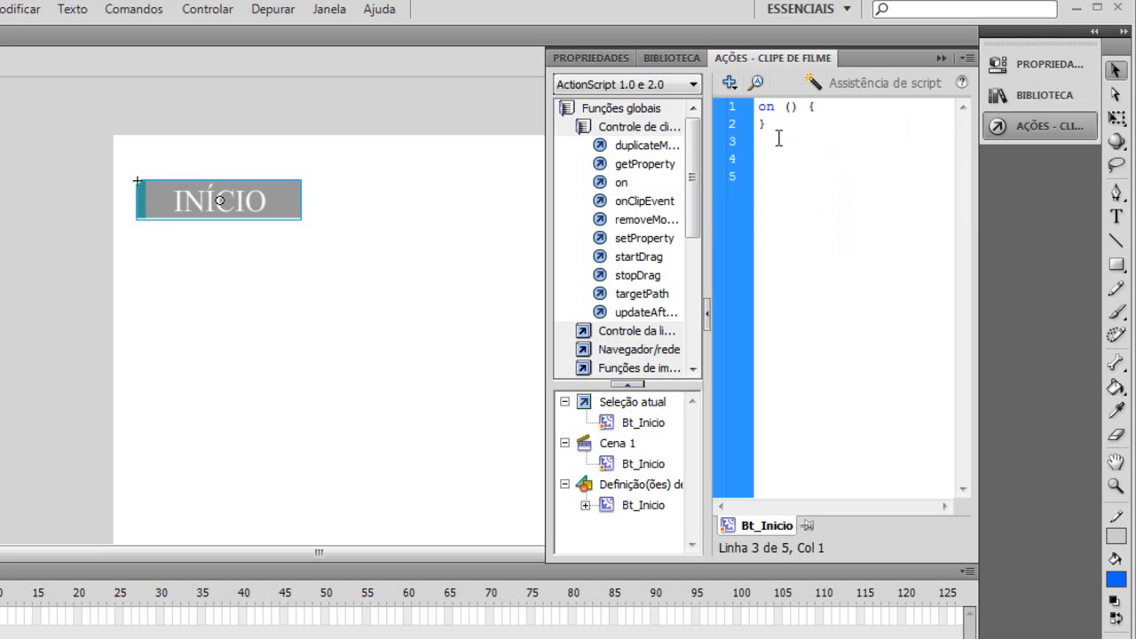
- Hide the function list, widen the script editor and set the on handler's event to rollOver
{"action": "left_click", "coordinate": [707, 312]}
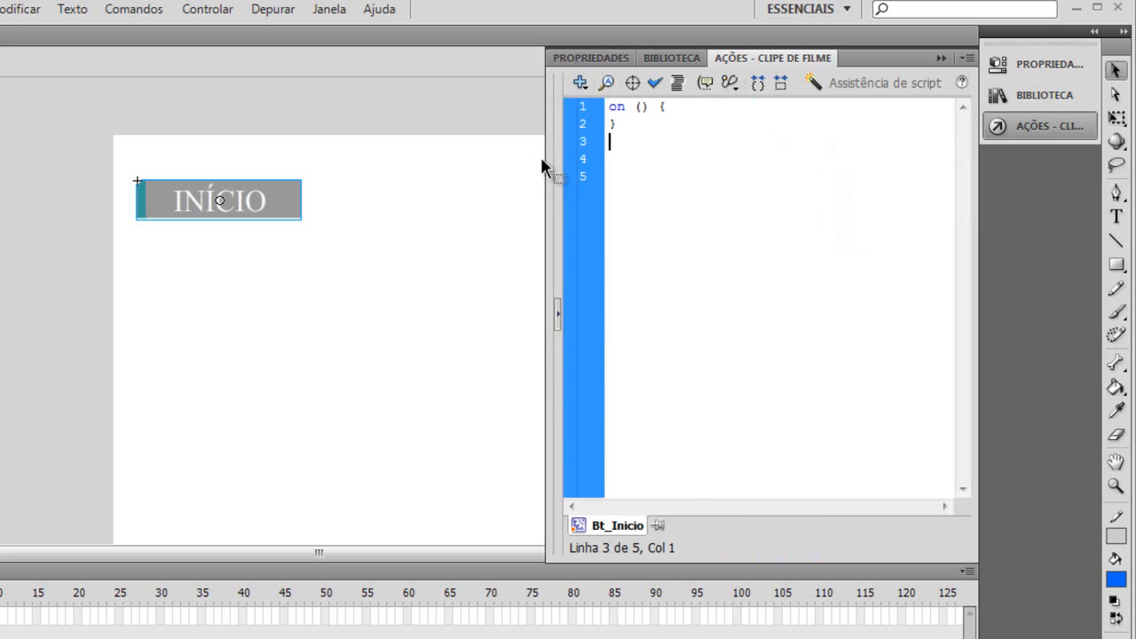
{"action": "left_click_drag", "start_coordinate": [541, 157], "coordinate": [377, 158]}
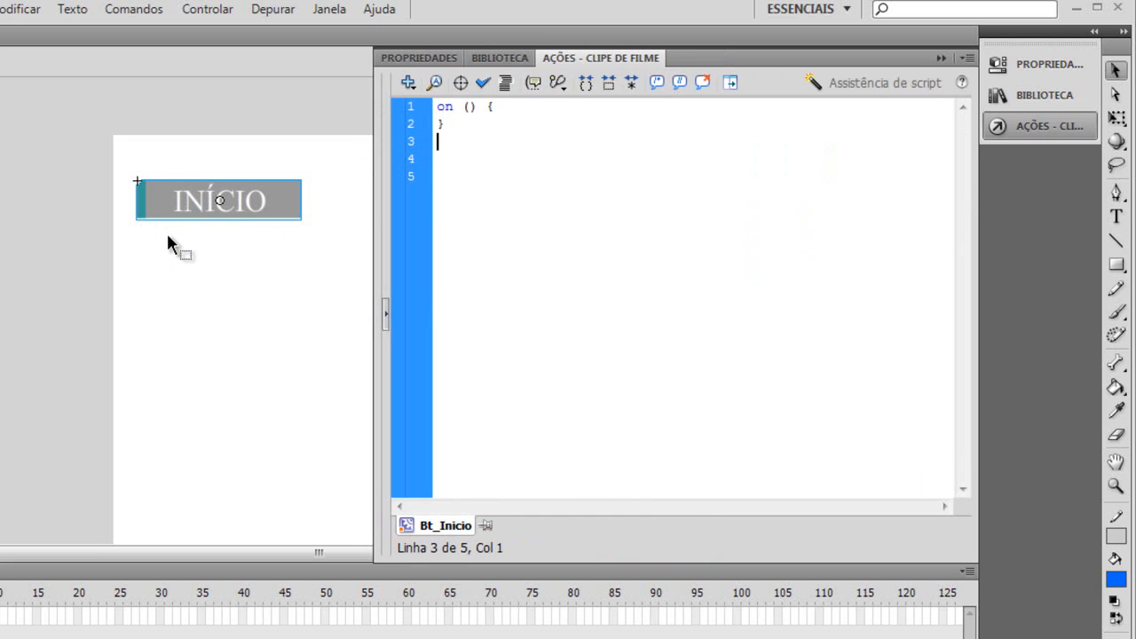
{"action": "left_click", "coordinate": [471, 107]}
{"action": "key", "text": "ctrl+space"}
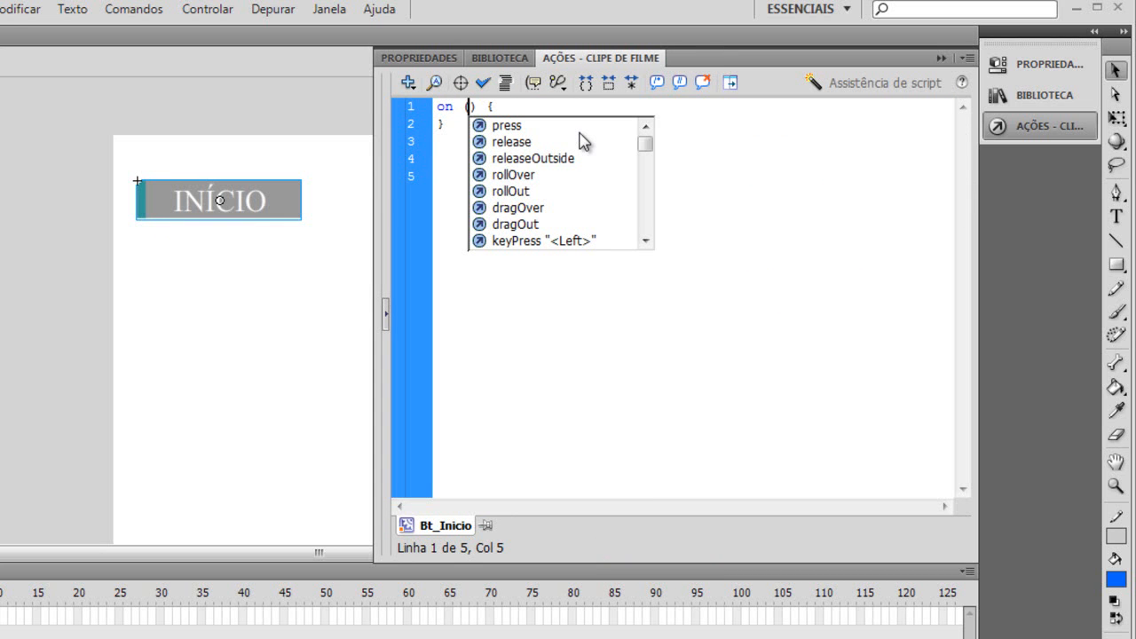
{"action": "key", "text": "Down"}
{"action": "key", "text": "Down"}
{"action": "key", "text": "Down"}
{"action": "key", "text": "Down"}
{"action": "key", "text": "Down"}
{"action": "key", "text": "Down"}
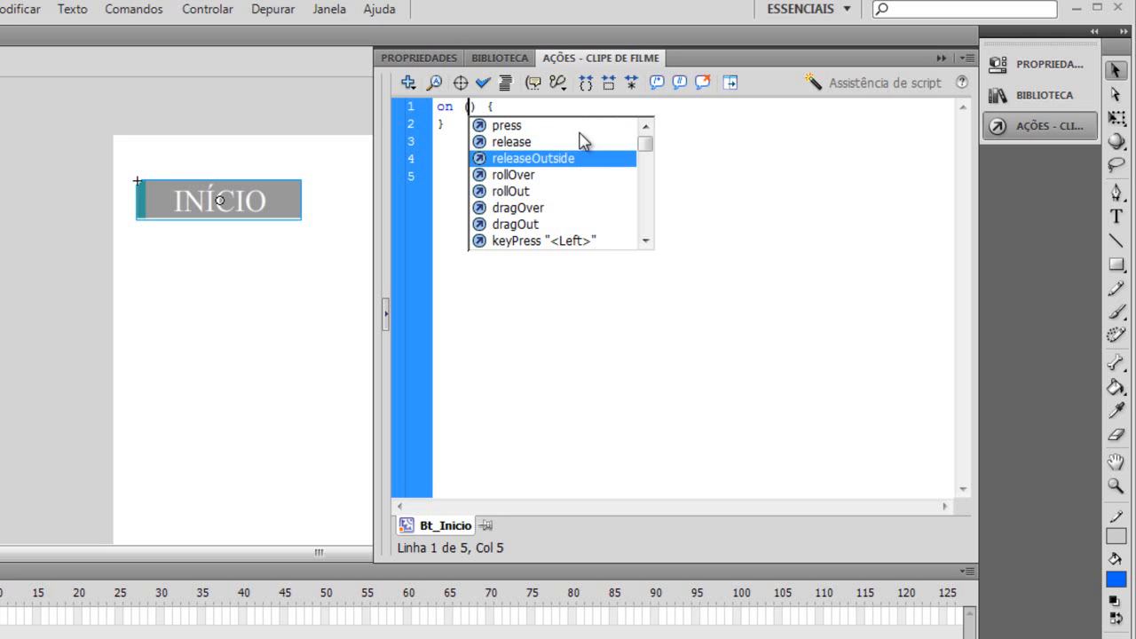
{"action": "key", "text": "Up"}
{"action": "key", "text": "Up"}
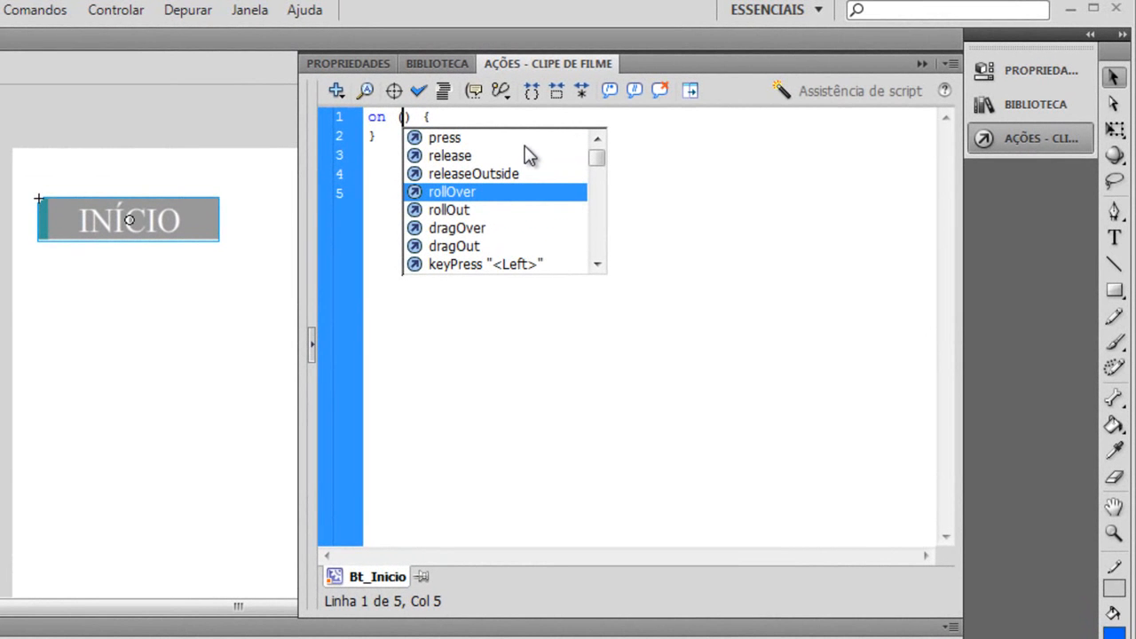
{"action": "key", "text": "Return"}
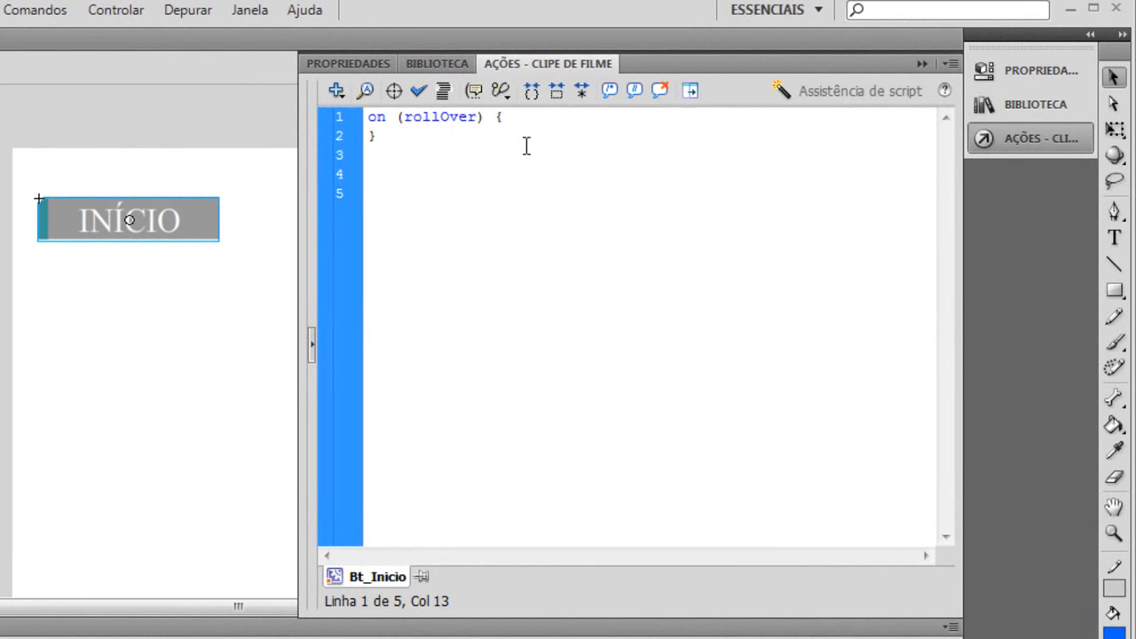
- Add the comment "//Evento quando o mouse passa pelo objeto" to the rollOver line and an indented empty line in the handler's body
{"action": "left_click", "coordinate": [559, 124]}
{"action": "type", "text": "//Evento quando o mouse passa pelo objetp"}
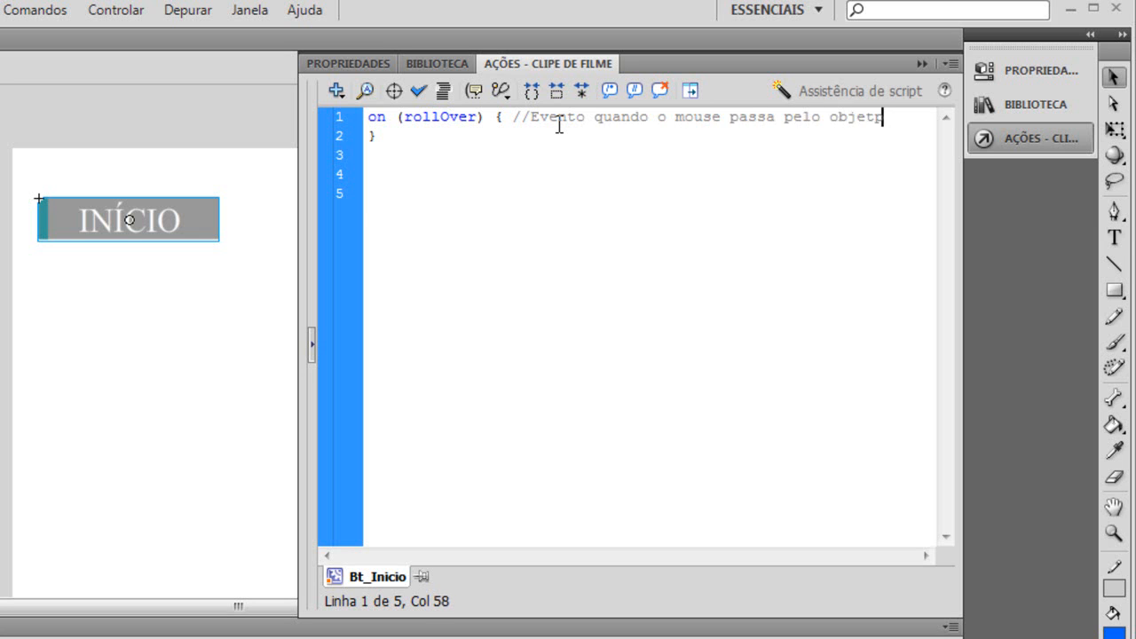
{"action": "key", "text": "BackSpace"}
{"action": "type", "text": "o"}
{"action": "left_click_drag", "start_coordinate": [368, 140], "coordinate": [370, 151]}
{"action": "left_click", "coordinate": [368, 139]}
{"action": "key", "text": "Return"}
{"action": "key", "text": "Up"}
{"action": "key", "text": "Tab"}
- Enter the Bt_Inicio clip, compare frames 1 and 2 on its timeline and return to the main scene
{"action": "left_click", "coordinate": [175, 327]}
{"action": "double_click", "coordinate": [147, 209]}
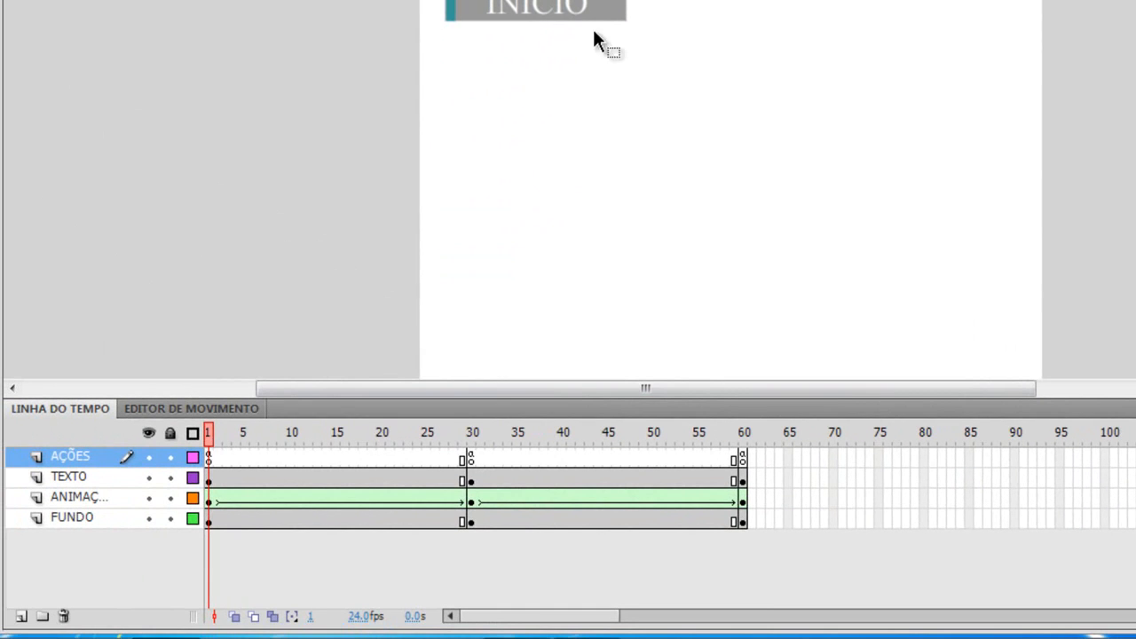
{"action": "left_click", "coordinate": [219, 442]}
{"action": "mouse_move", "coordinate": [219, 443]}
{"action": "left_mouse_down"}
{"action": "mouse_move", "coordinate": [266, 449]}
{"action": "mouse_move", "coordinate": [473, 425]}
{"action": "mouse_move", "coordinate": [208, 426]}
{"action": "left_mouse_up"}
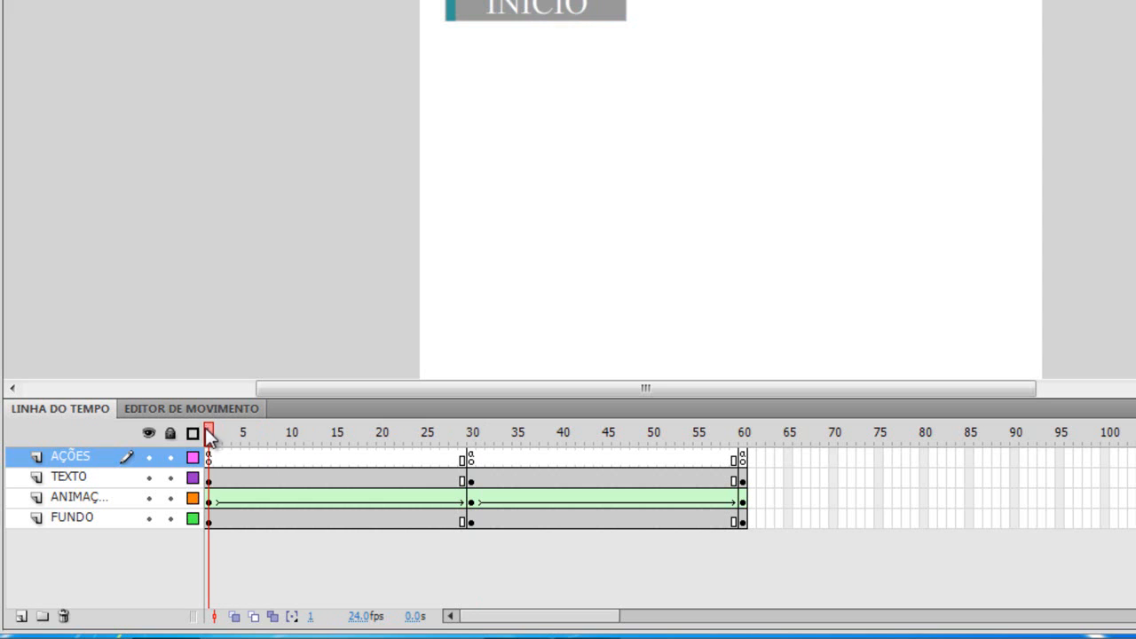
{"action": "left_click", "coordinate": [219, 435]}
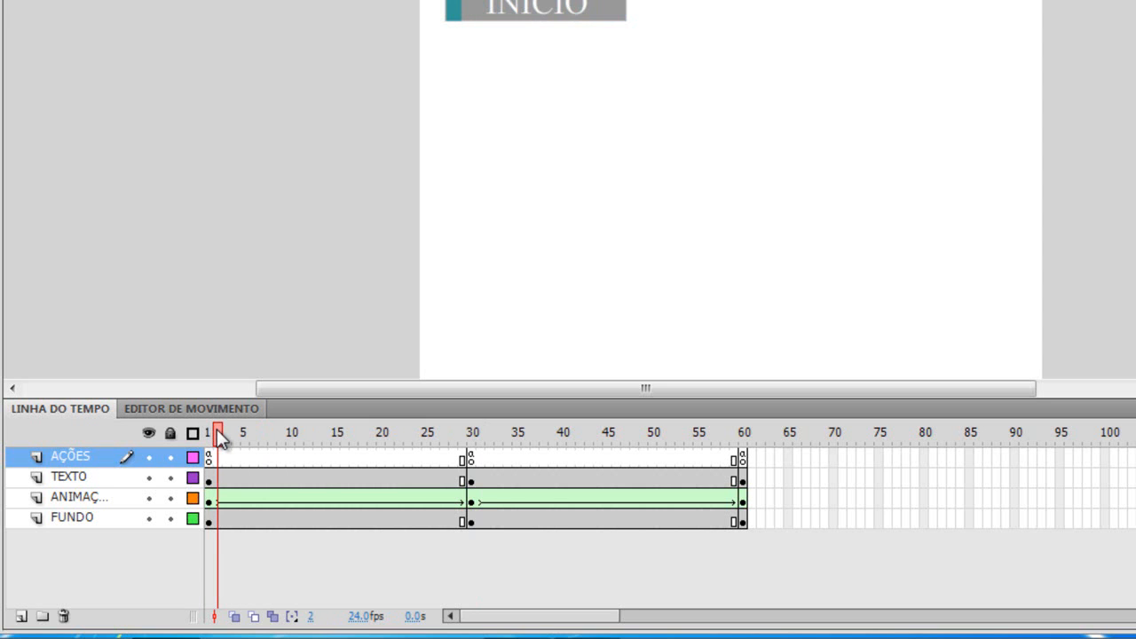
{"action": "left_click", "coordinate": [209, 435]}
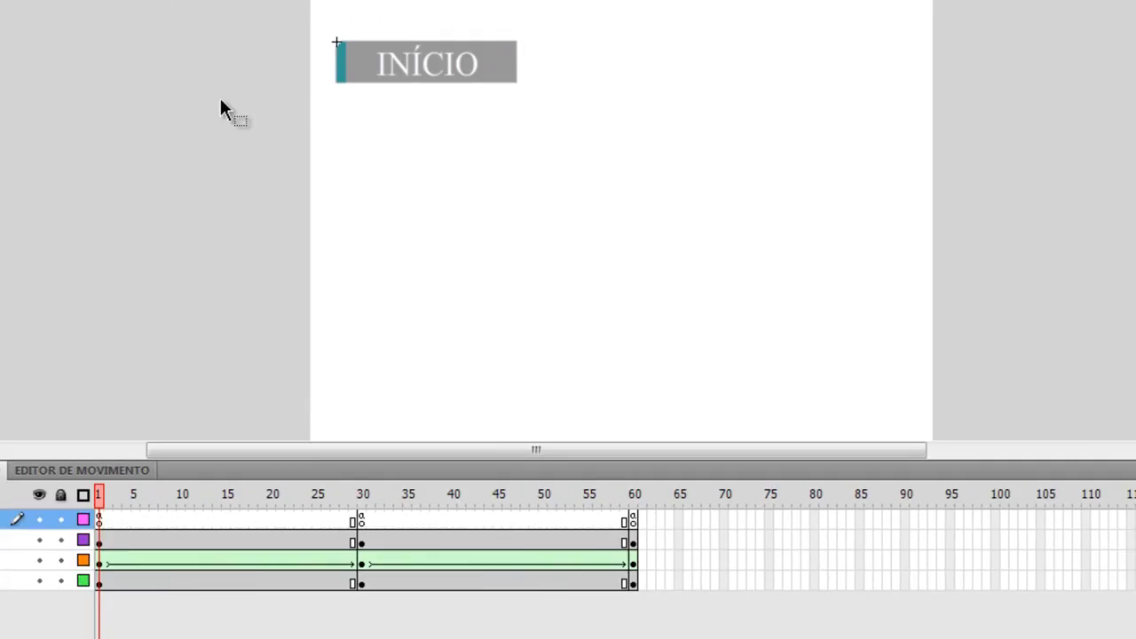
{"action": "double_click", "coordinate": [715, 76]}
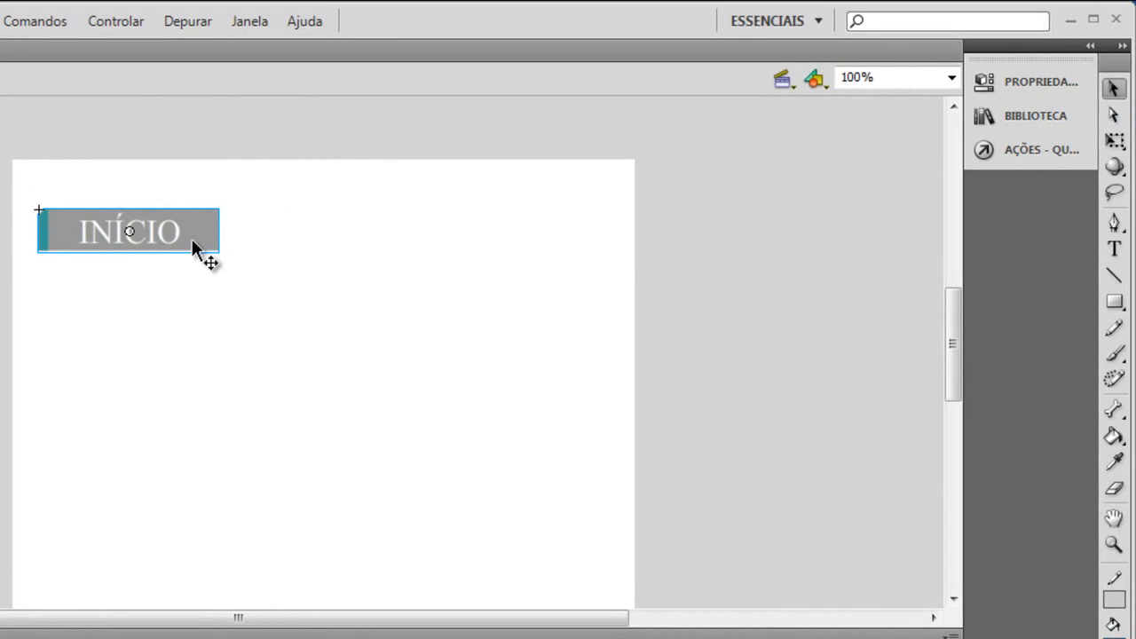
- Add gotoAndPlay(2); to the body of the Bt_Inicio instance's rollOver handler
{"action": "left_click", "coordinate": [1062, 159]}
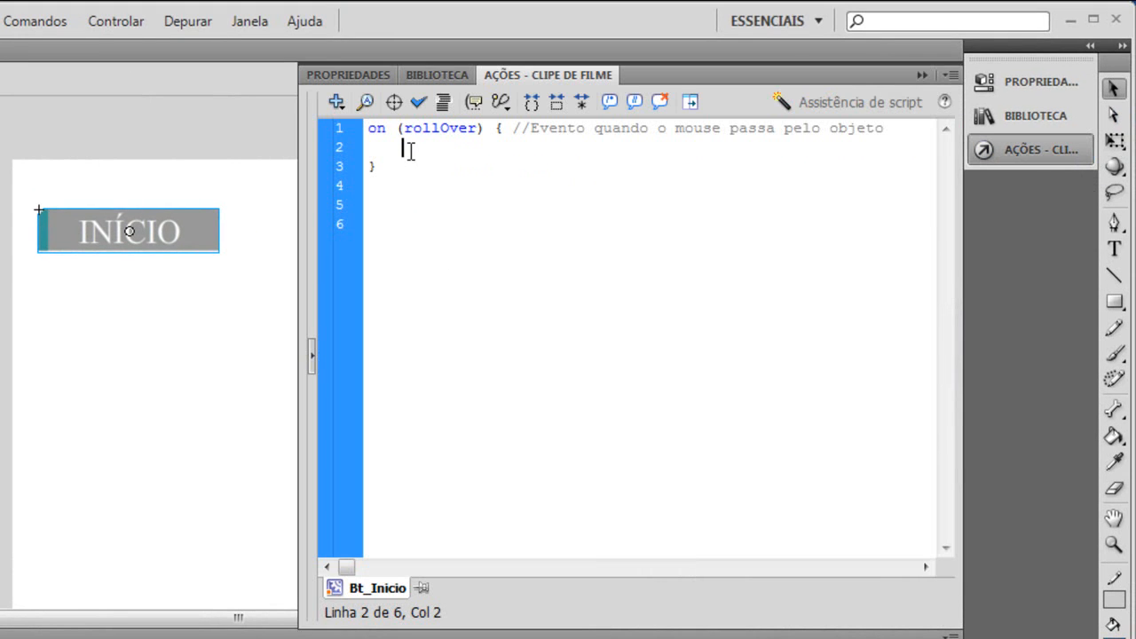
{"action": "type", "text": "gotoAndPlay();"}
{"action": "key", "text": "Left"}
{"action": "key", "text": "Left"}
{"action": "type", "text": "2"}
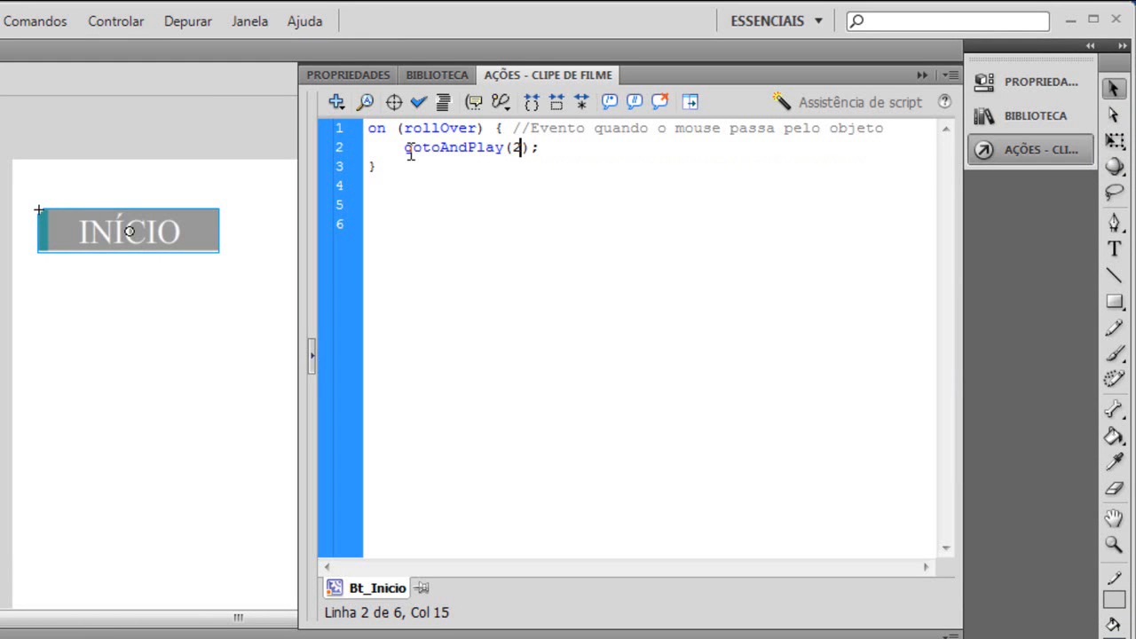
{"action": "left_click_drag", "start_coordinate": [411, 147], "coordinate": [562, 146]}
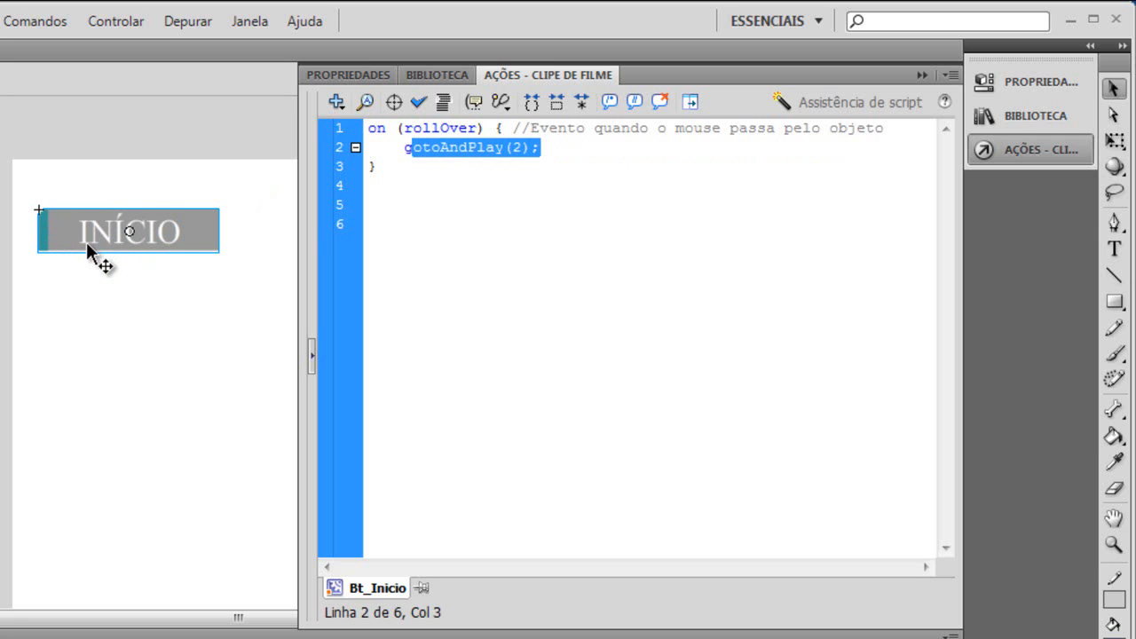
- Preview the movie to test the INÍCIO button's rollover animation and close the preview
{"action": "left_click", "coordinate": [522, 304]}
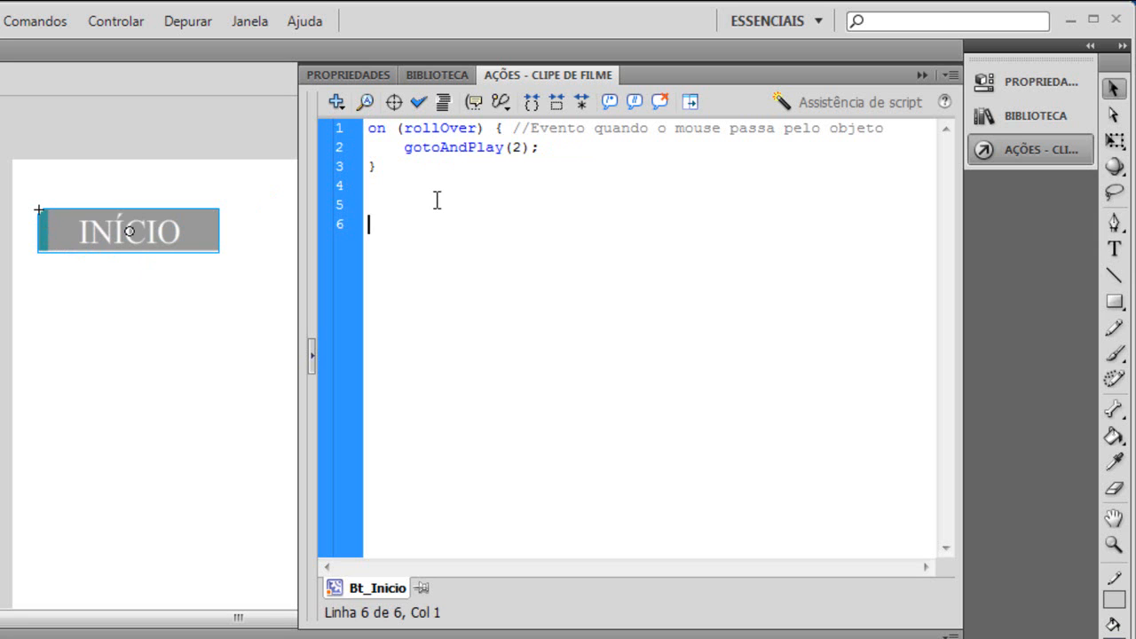
{"action": "key", "text": "ctrl+Return"}
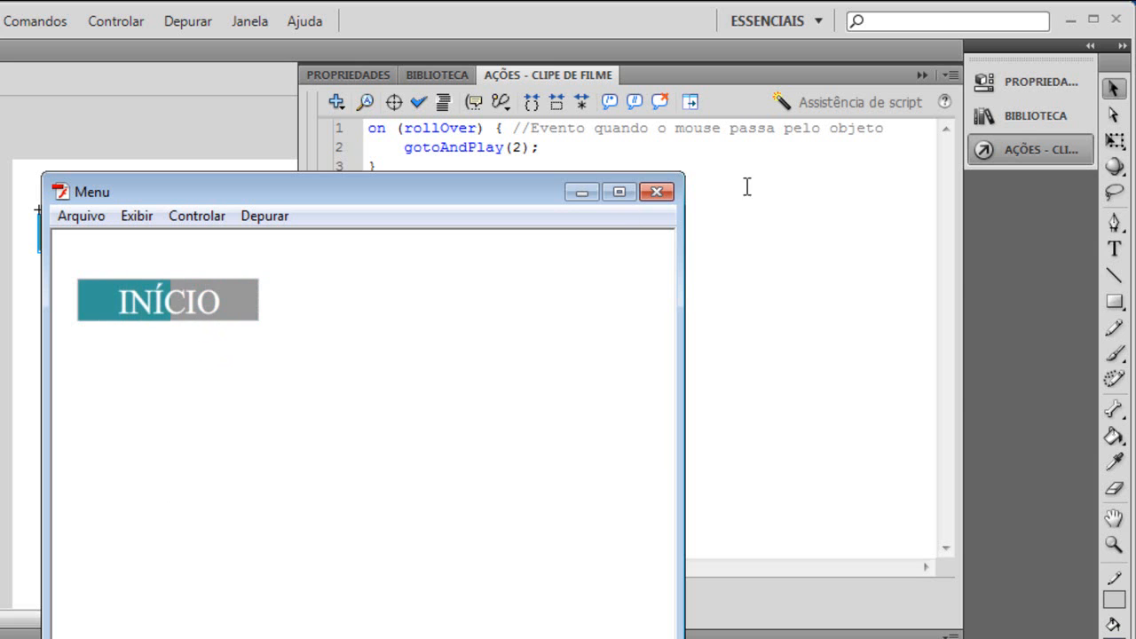
{"action": "left_click", "coordinate": [657, 193]}
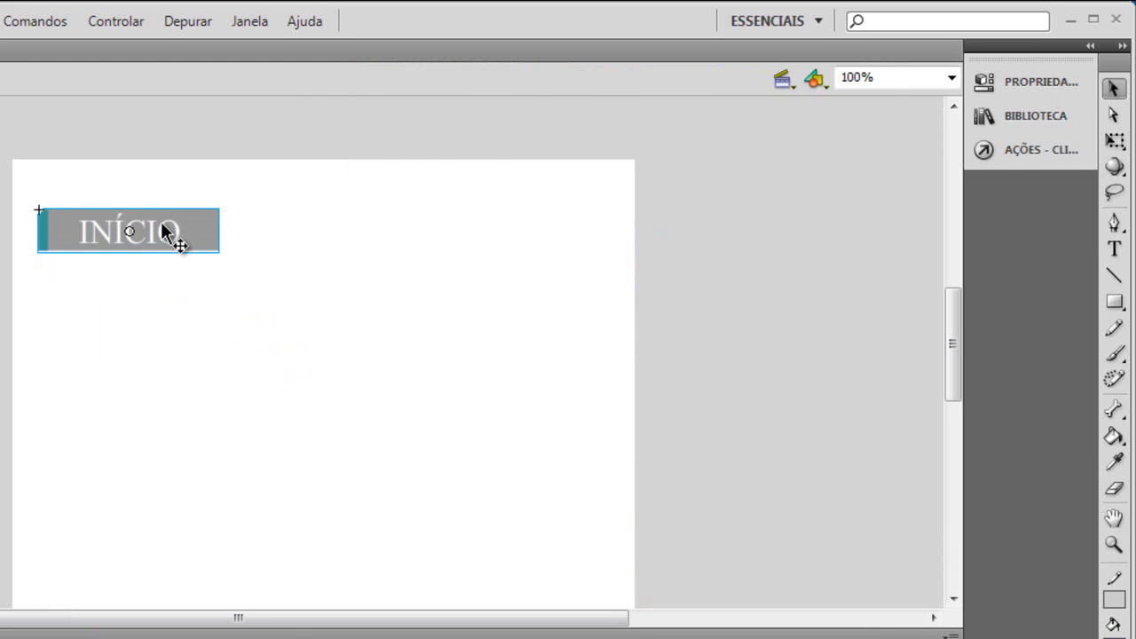
- Start a second on () handler two lines below the rollOver block in the Bt_Inicio script
{"action": "left_click", "coordinate": [1069, 151]}
{"action": "left_click", "coordinate": [383, 165]}
{"action": "key", "text": "Return"}
{"action": "key", "text": "Return"}
{"action": "type", "text": "on ()"}
{"action": "key", "text": "Left"}
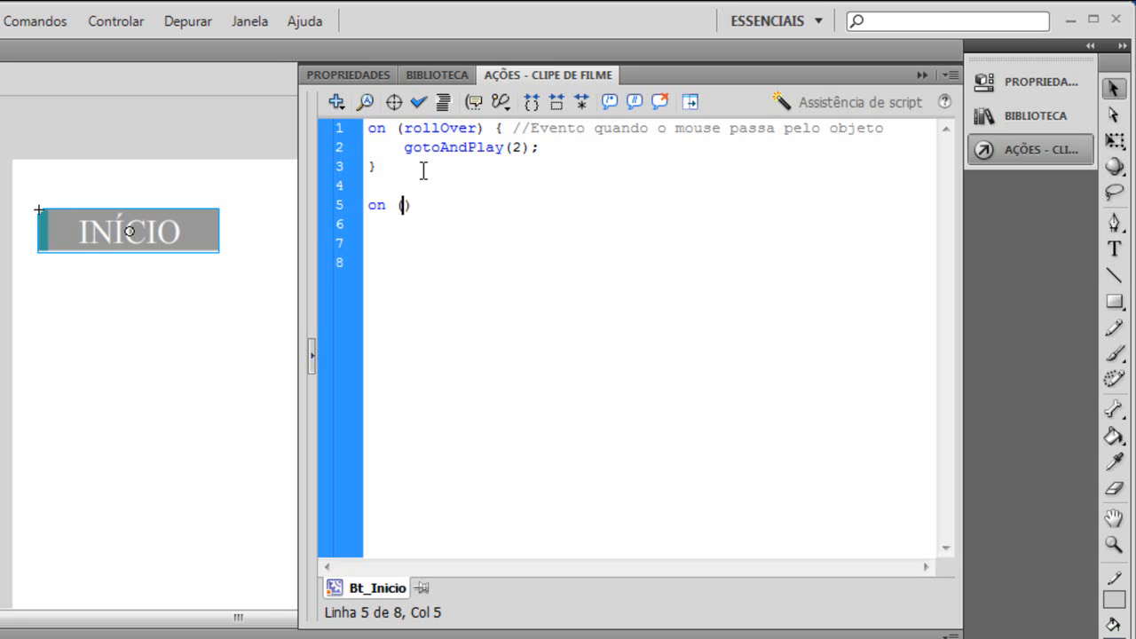
- Set the second handler's event to rollOut and add its braces with an empty line between them
{"action": "key", "text": "ctrl+space"}
{"action": "key", "text": "Down"}
{"action": "key", "text": "Down"}
{"action": "key", "text": "Down"}
{"action": "key", "text": "Down"}
{"action": "key", "text": "Down"}
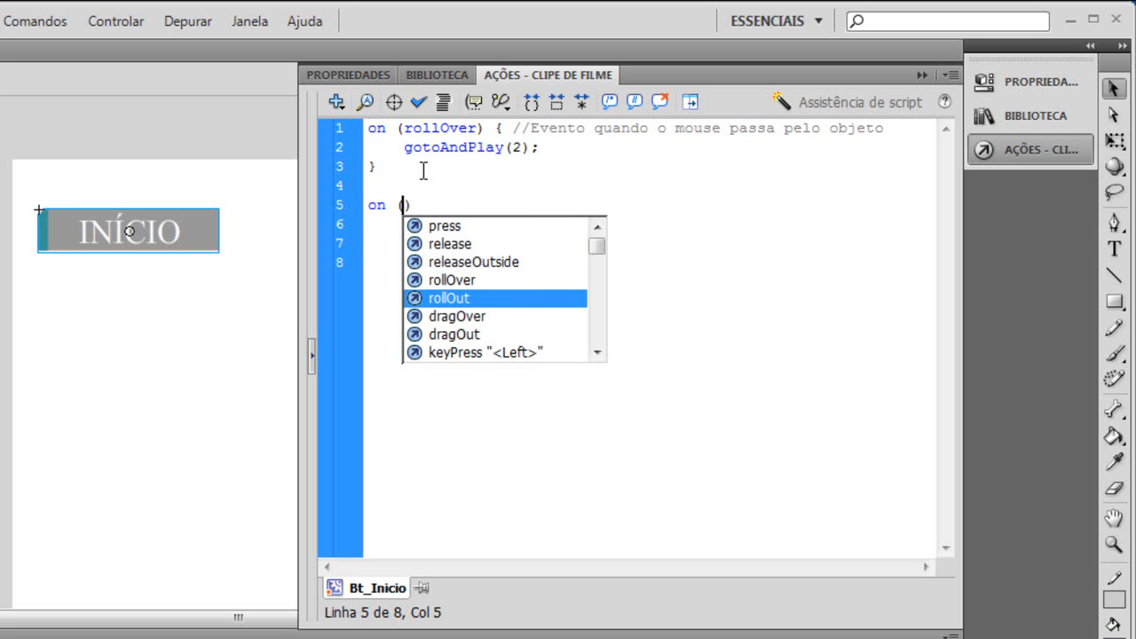
{"action": "key", "text": "Return"}
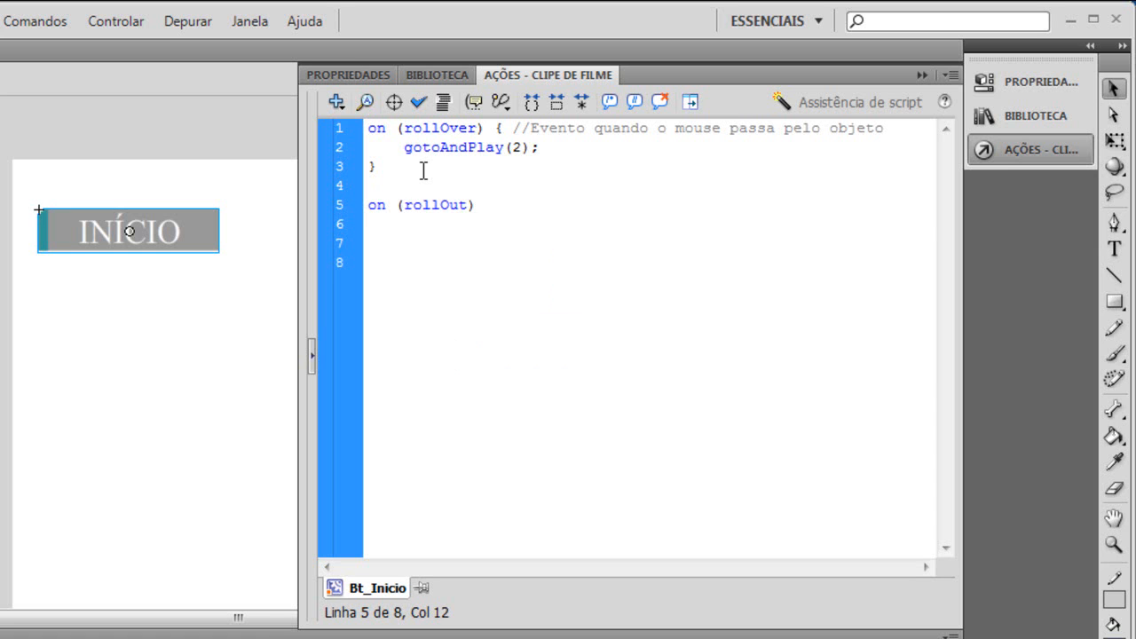
{"action": "key", "text": "Right"}
{"action": "type", "text": "{"}
{"action": "key", "text": "Return"}
{"action": "key", "text": "Return"}
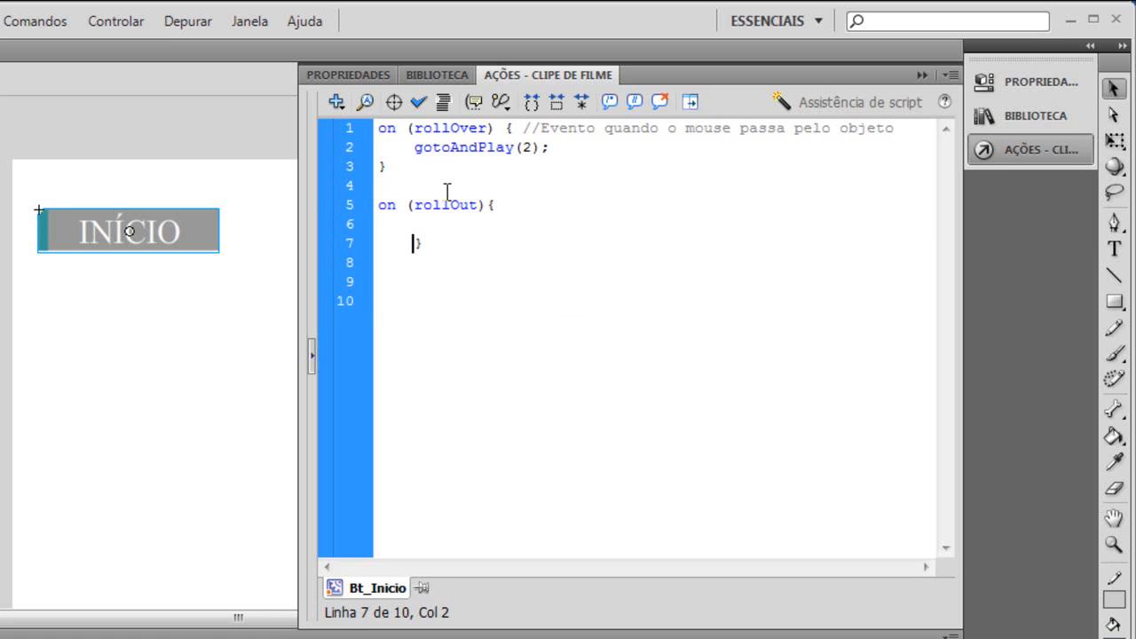
- Add the comment "//Evento quando o mouse sai do elemento" after the rollOut handler's opening brace
{"action": "left_click", "coordinate": [499, 204]}
{"action": "type", "text": "//Evento quando o"}
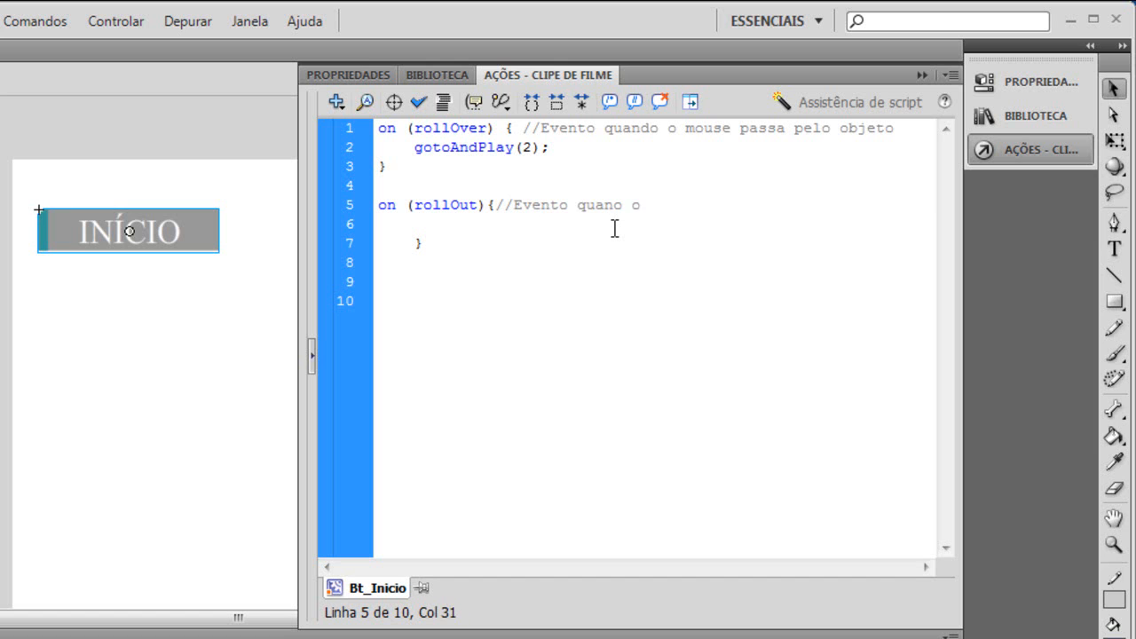
{"action": "type", "text": " mouse sai do elemento"}
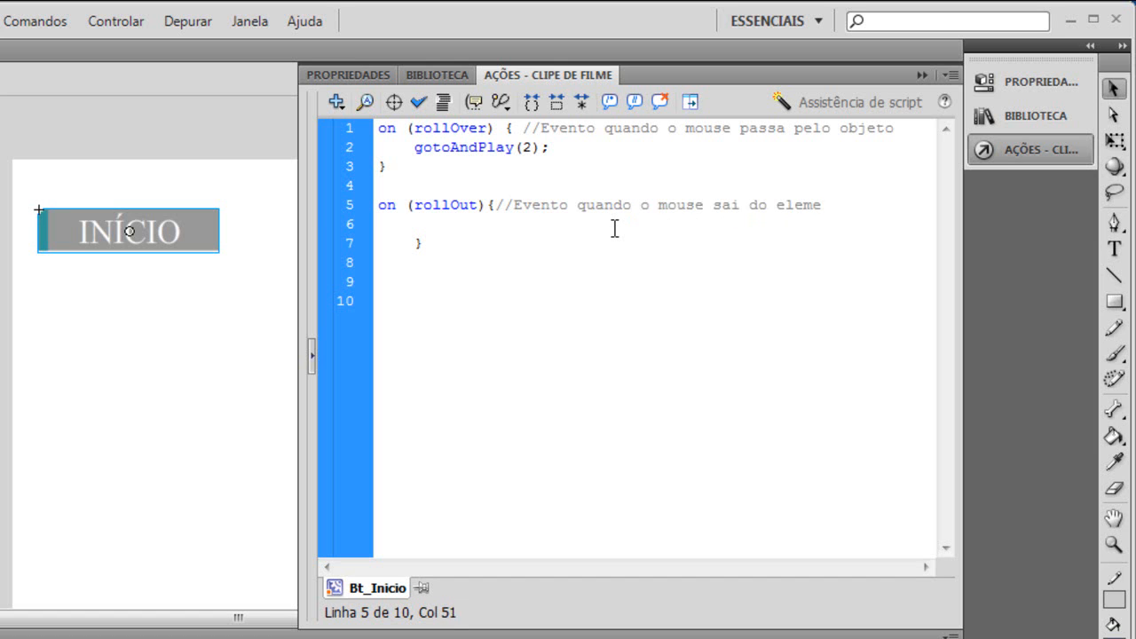
{"action": "left_click", "coordinate": [428, 224]}
{"action": "type", "text": "ot"}
{"action": "key", "text": "BackSpace"}
{"action": "key", "text": "BackSpace"}
- Open the INÍCIO movie clip and scrub its timeline to frame 30 and on to frame 60 to check the return animation
{"action": "left_click", "coordinate": [158, 268]}
{"action": "double_click", "coordinate": [148, 238]}
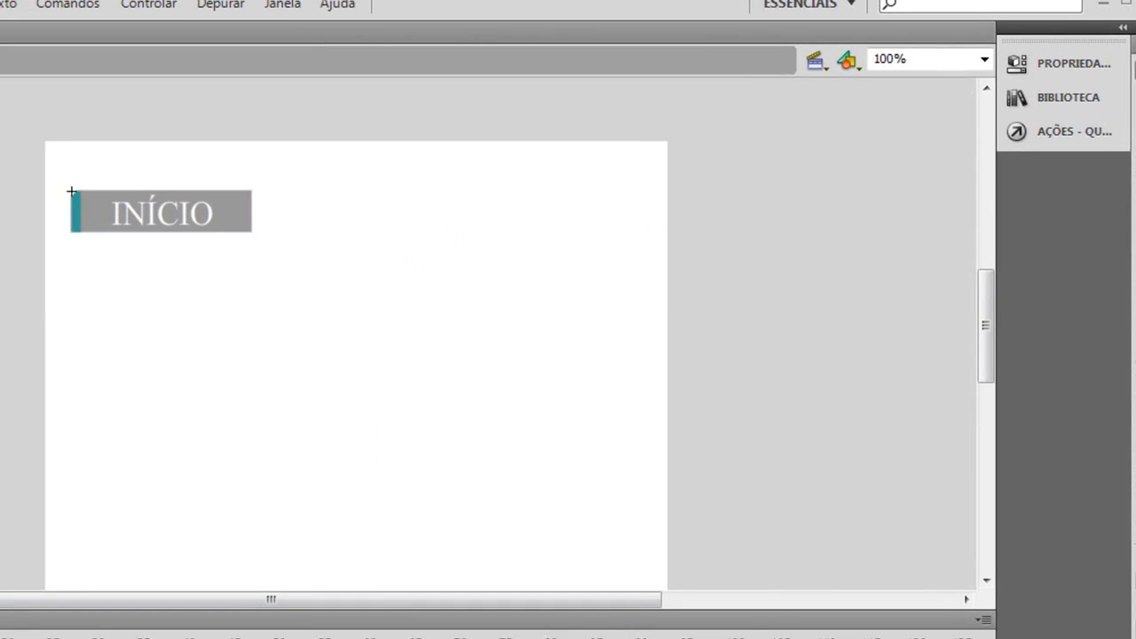
{"action": "left_click_drag", "start_coordinate": [119, 481], "coordinate": [470, 422]}
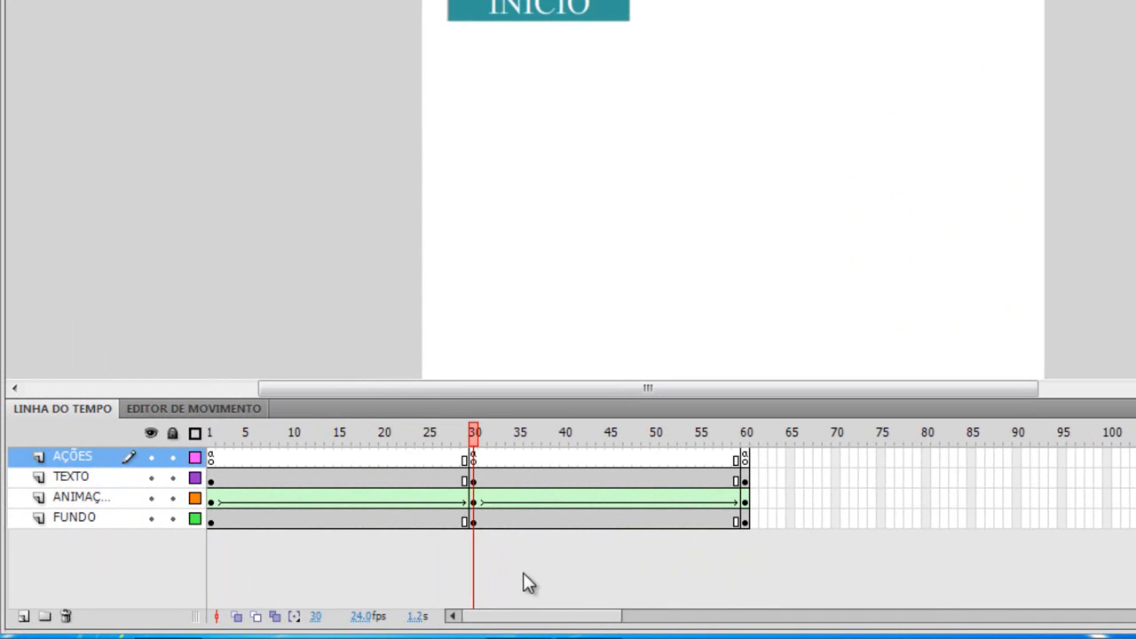
{"action": "left_click_drag", "start_coordinate": [475, 442], "coordinate": [747, 444]}
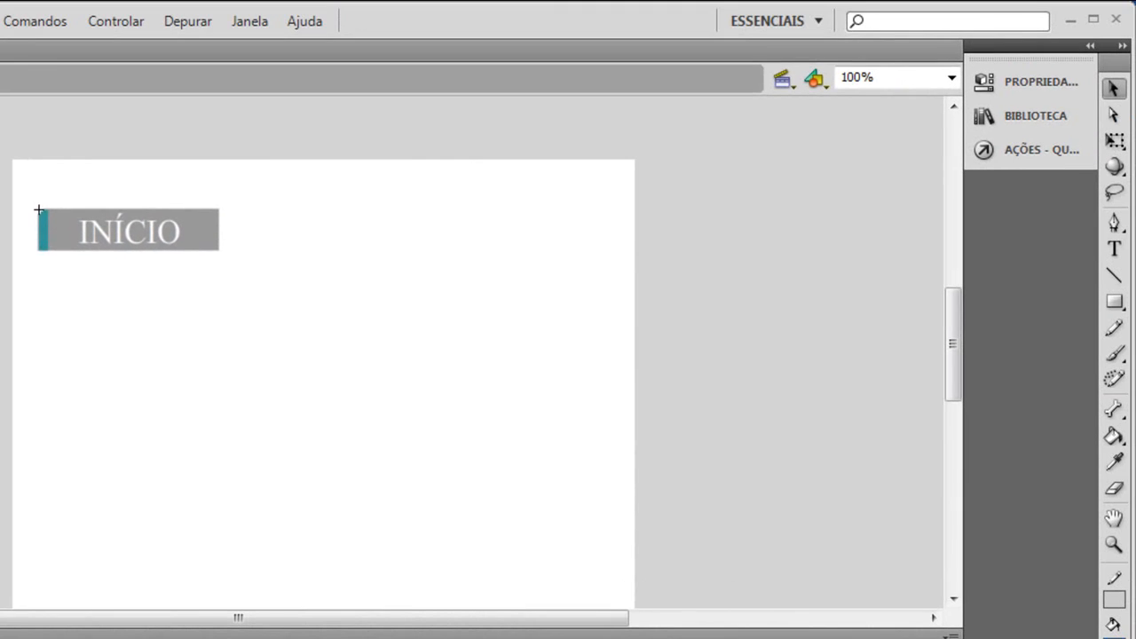
- Add gotoAndPlay(31); inside the rollOut handler of the INÍCIO button instance's script
{"action": "left_click_drag", "start_coordinate": [71, 180], "coordinate": [165, 224]}
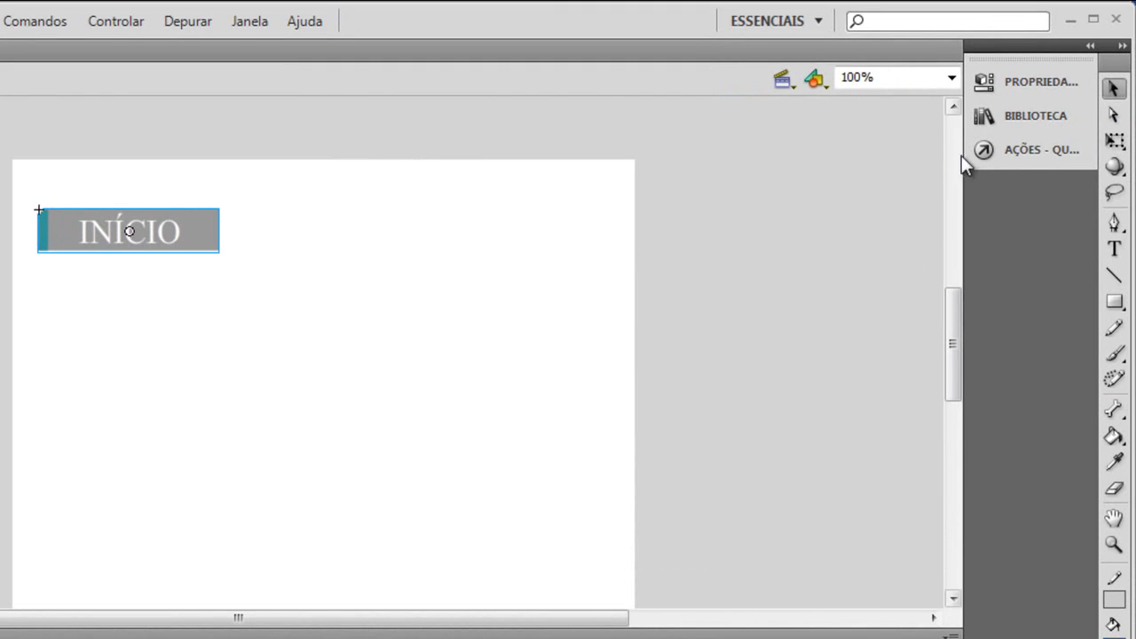
{"action": "left_click", "coordinate": [1003, 152]}
{"action": "left_click", "coordinate": [180, 250]}
{"action": "left_click", "coordinate": [1059, 147]}
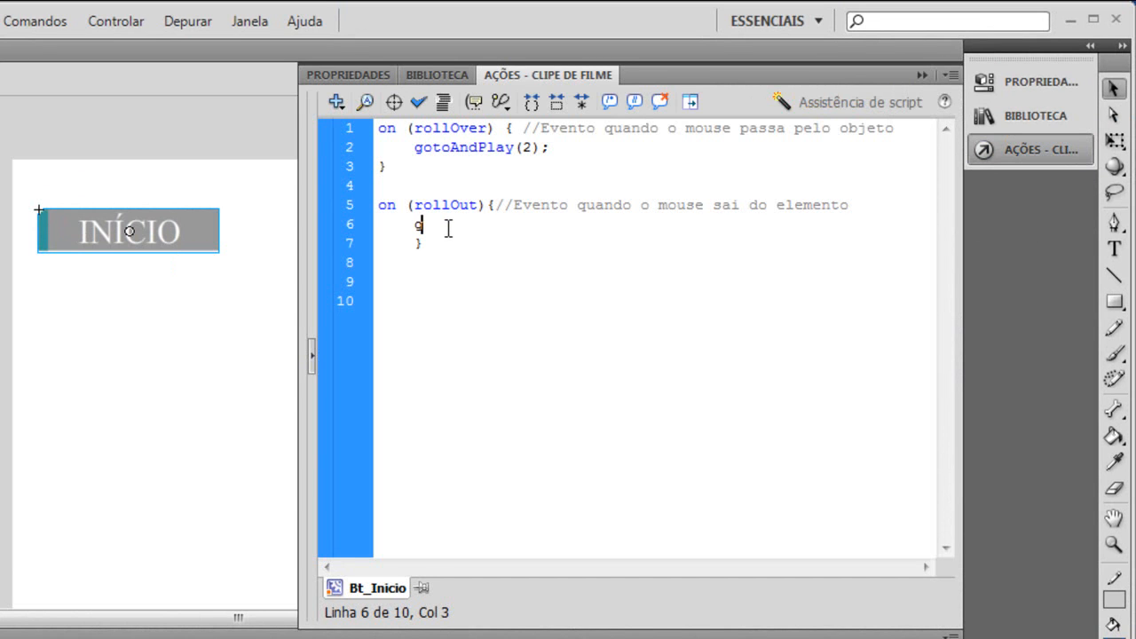
{"action": "type", "text": "otoAndPlay"}
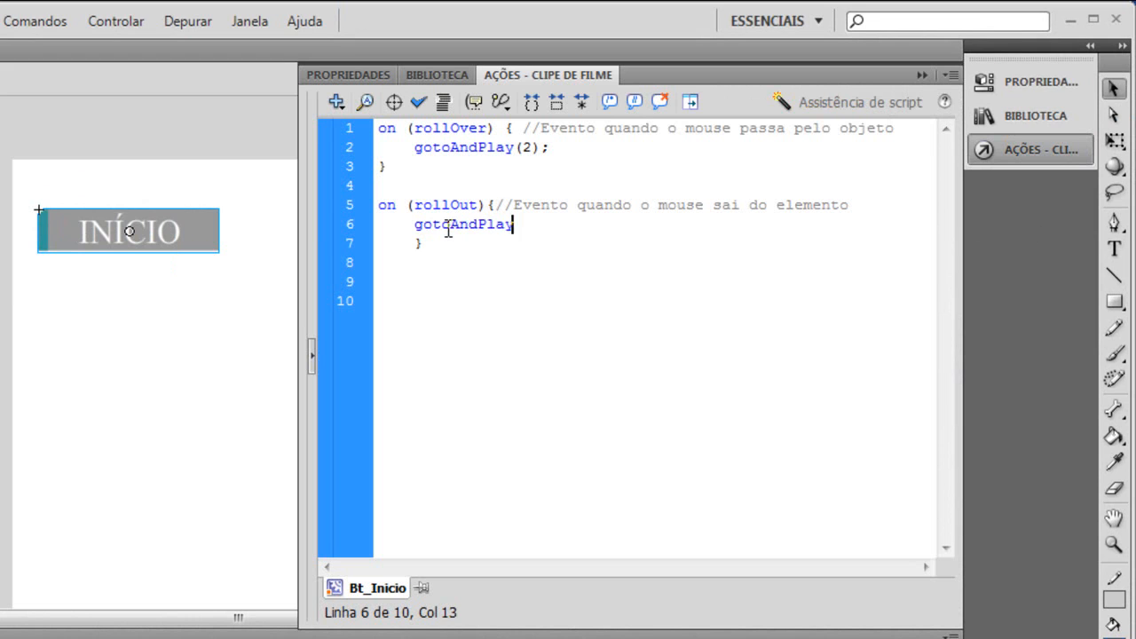
{"action": "type", "text": "(31)"}
{"action": "key", "text": "Left"}
{"action": "type", "text": "31"}
{"action": "key", "text": "Right"}
{"action": "type", "text": ";"}
- Preview the movie to test the INÍCIO button's rollOver and rollOut animations and close the preview
{"action": "left_click", "coordinate": [261, 328]}
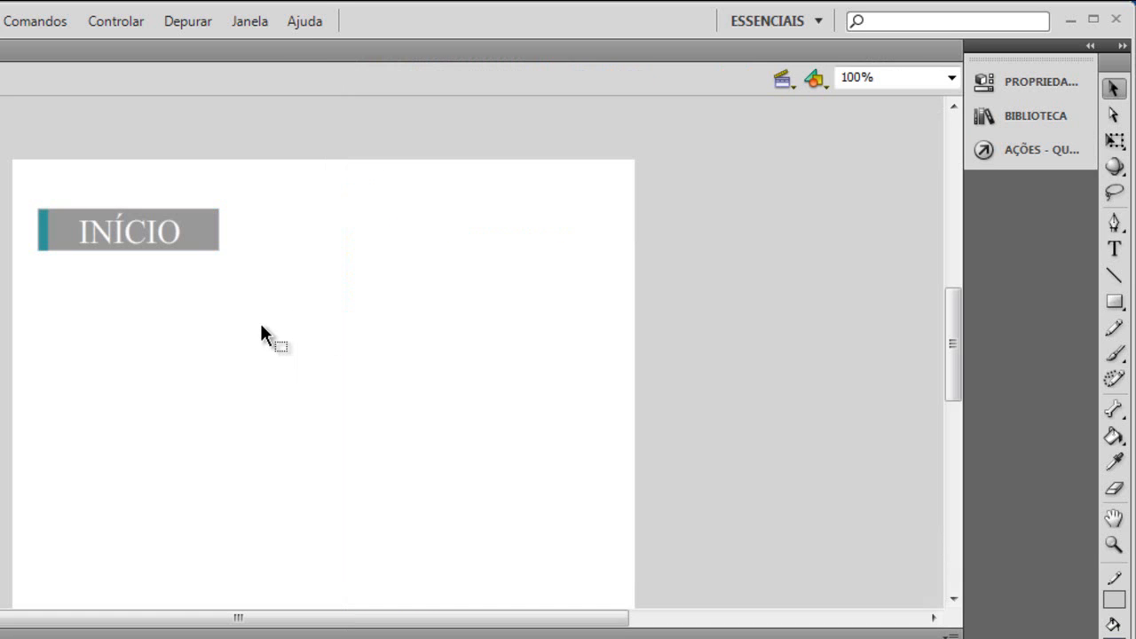
{"action": "key", "text": "ctrl+Return"}
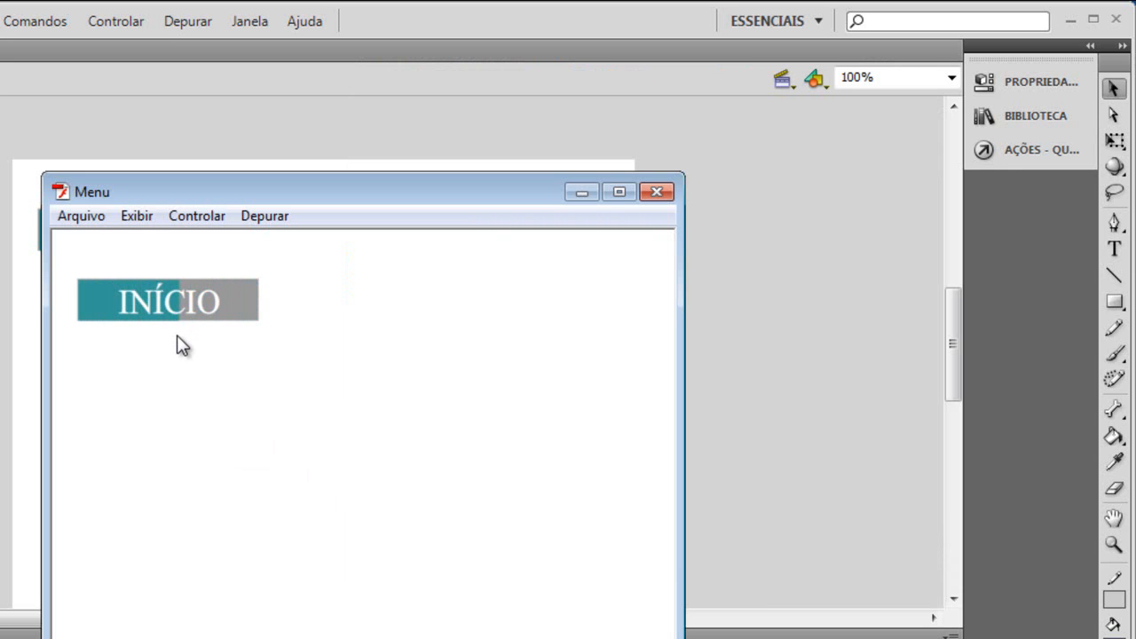
{"action": "left_click", "coordinate": [657, 194]}
- Move the INÍCIO button to the stage's upper-left corner and deselect it
{"action": "left_click_drag", "start_coordinate": [165, 241], "coordinate": [149, 201]}
{"action": "left_click", "coordinate": [408, 302]}
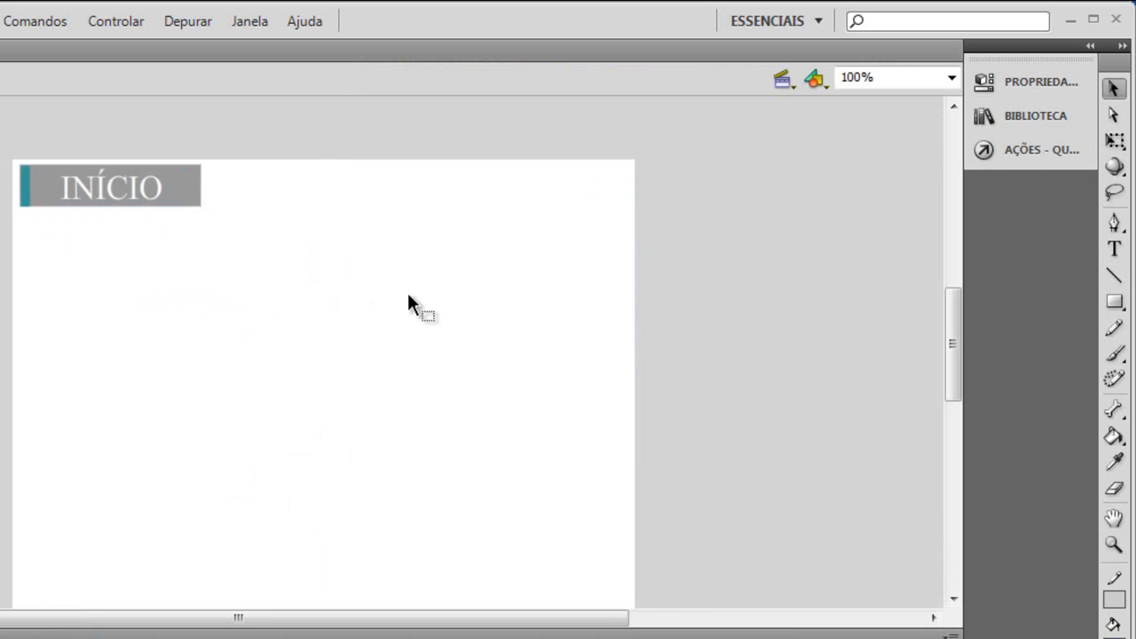
- Start a third on () handler directly below the rollOut block in the INÍCIO button's script
{"action": "left_click", "coordinate": [142, 193]}
{"action": "left_click", "coordinate": [1039, 147]}
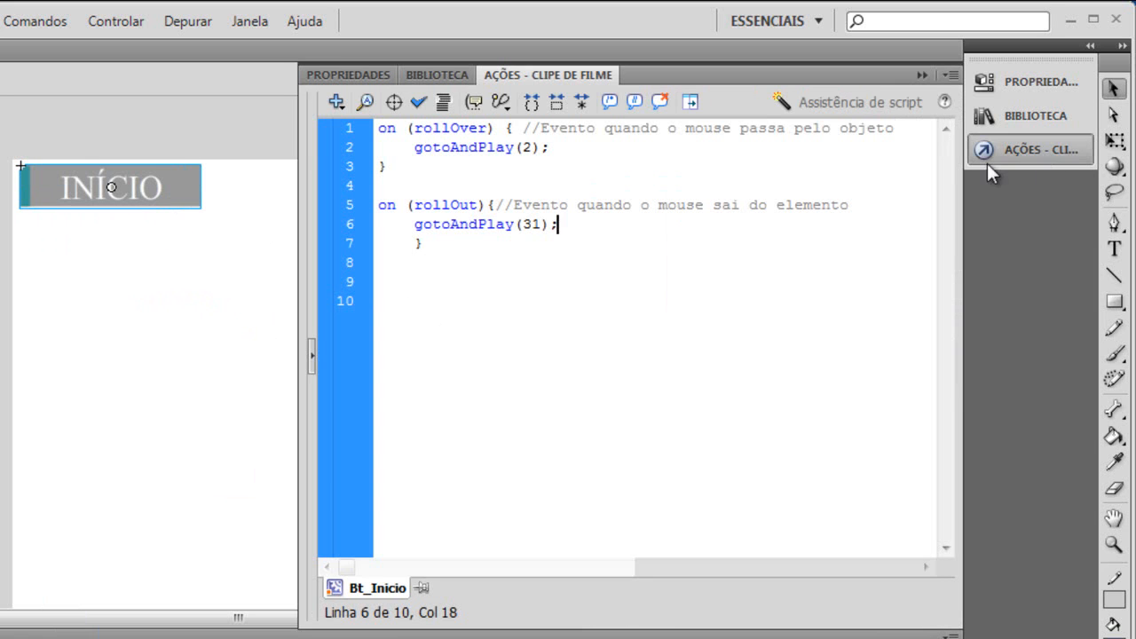
{"action": "left_click", "coordinate": [437, 260]}
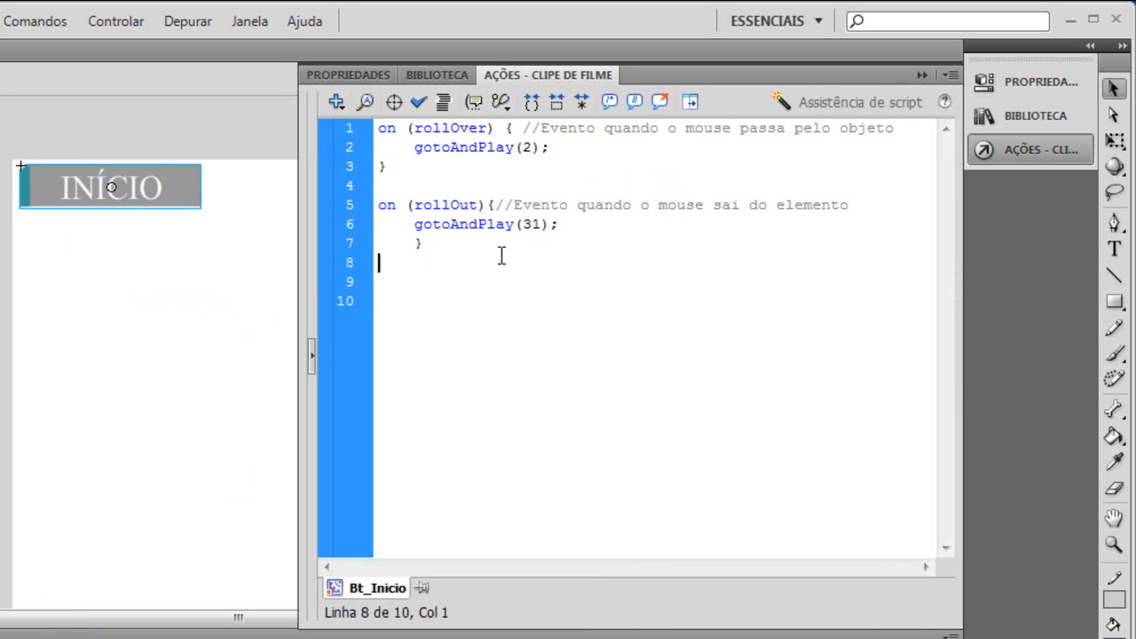
{"action": "type", "text": "on ()"}
{"action": "key", "text": "Right"}
{"action": "key", "text": "ctrl+space"}
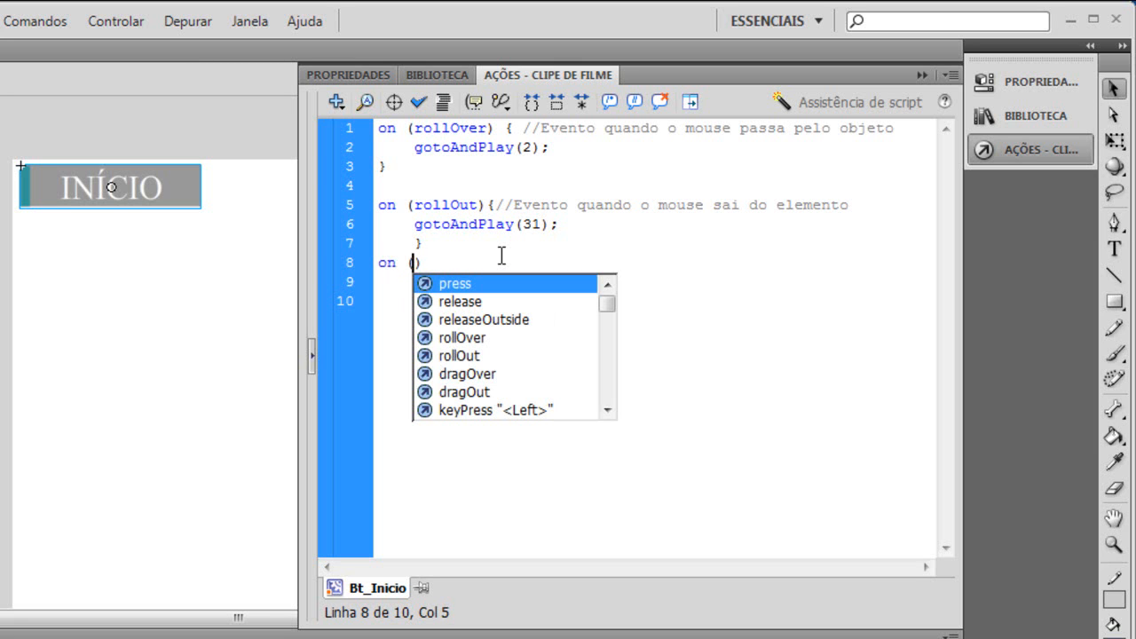
- Set the third handler's event to press, add braces around an empty line, and separate it from the rollOut block with a blank line
{"action": "key", "text": "Return"}
{"action": "key", "text": "Right"}
{"action": "type", "text": "{}"}
{"action": "key", "text": "Left"}
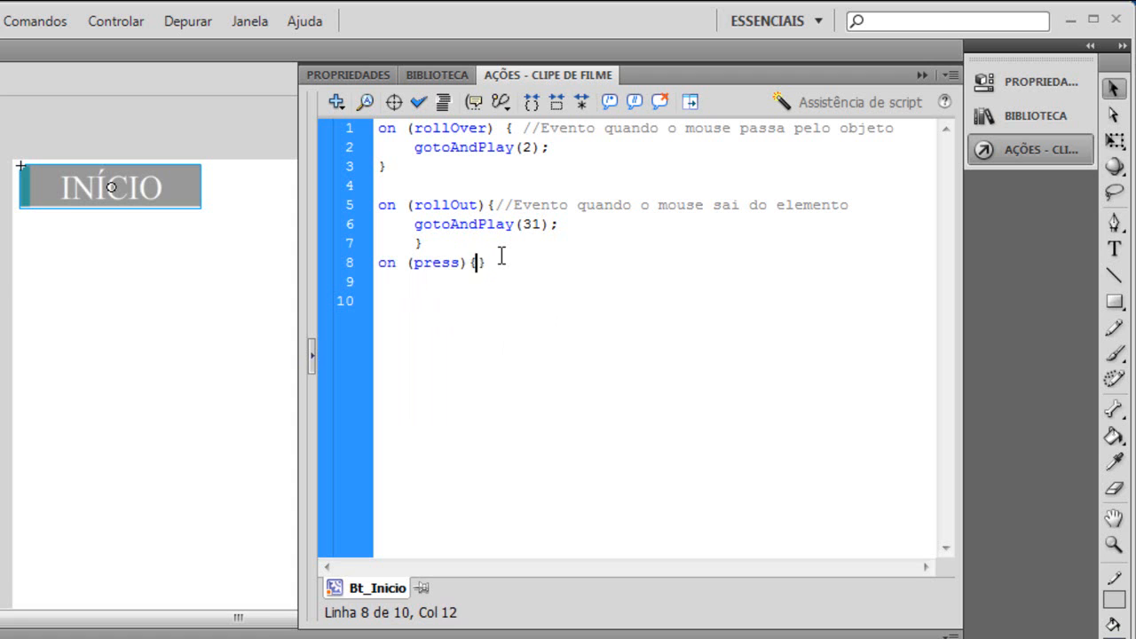
{"action": "key", "text": "Return"}
{"action": "key", "text": "Return"}
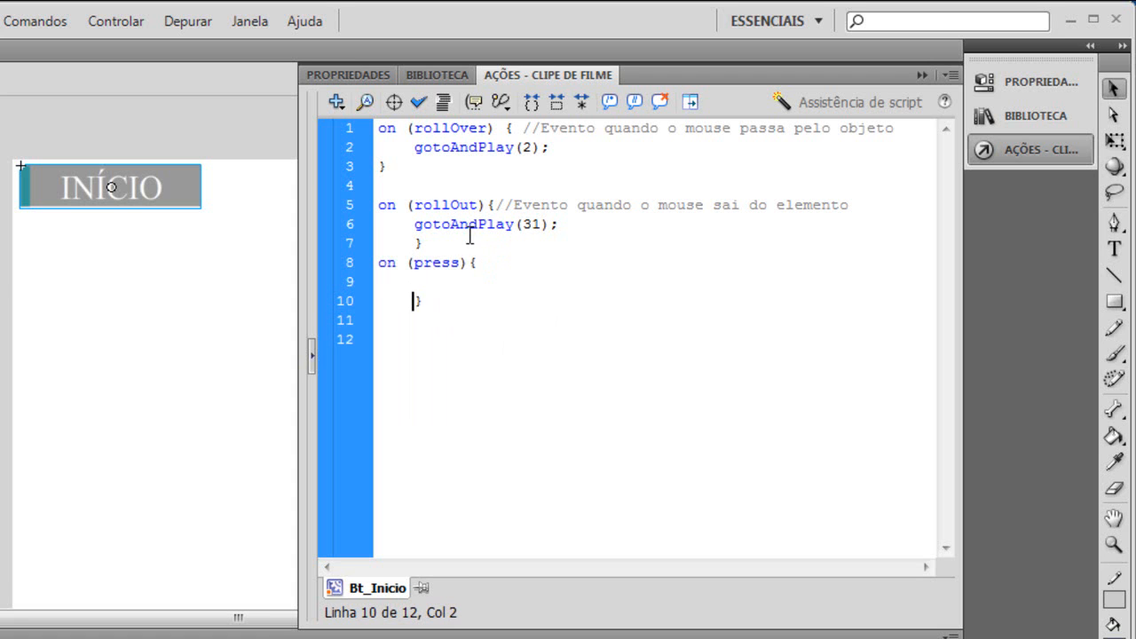
{"action": "left_click", "coordinate": [468, 243]}
{"action": "key", "text": "Return"}
- Add the comment "//Evento quando o mouse clica no elemento" after the press handler's opening brace
{"action": "left_click", "coordinate": [583, 281]}
{"action": "type", "text": "//evento"}
{"action": "key", "text": "BackSpace"}
{"action": "key", "text": "BackSpace"}
{"action": "key", "text": "BackSpace"}
{"action": "key", "text": "BackSpace"}
{"action": "key", "text": "BackSpace"}
{"action": "key", "text": "BackSpace"}
{"action": "key", "text": "BackSpace"}
{"action": "key", "text": "BackSpace"}
{"action": "type", "text": "Evento quando o "}
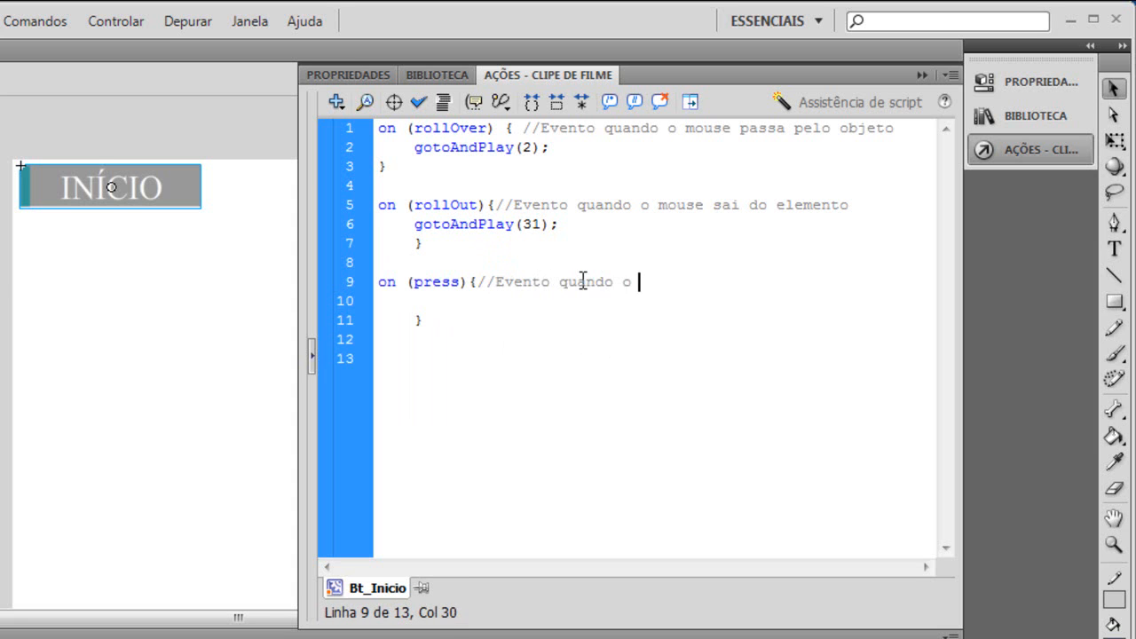
{"action": "type", "text": "mouse clica no "}
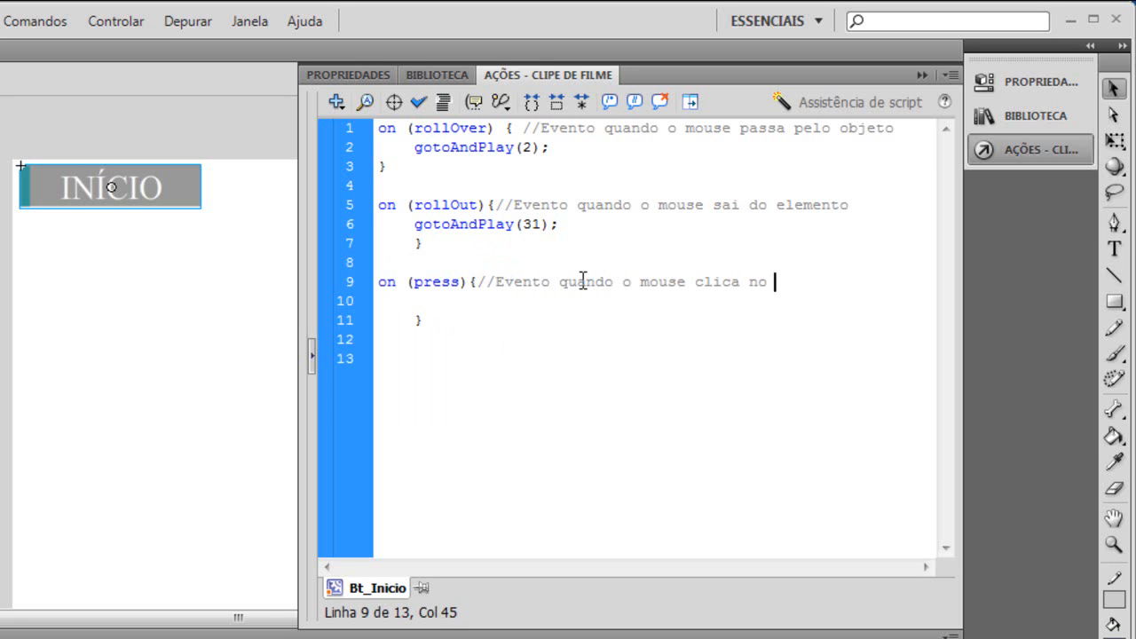
{"action": "type", "text": "elemento"}
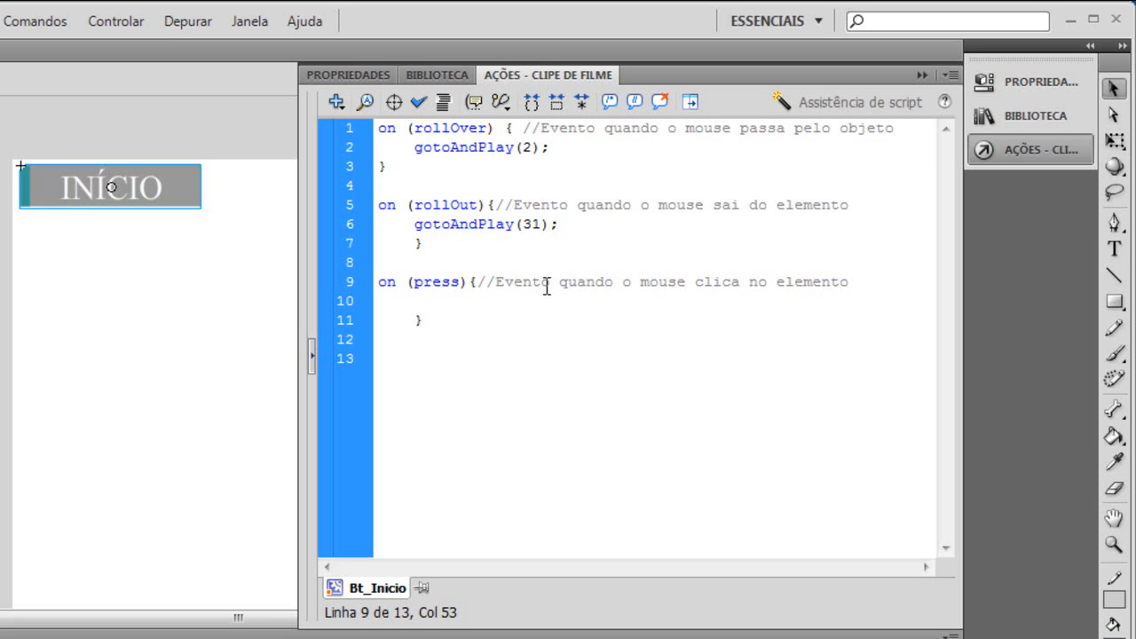
{"action": "left_click", "coordinate": [423, 303]}
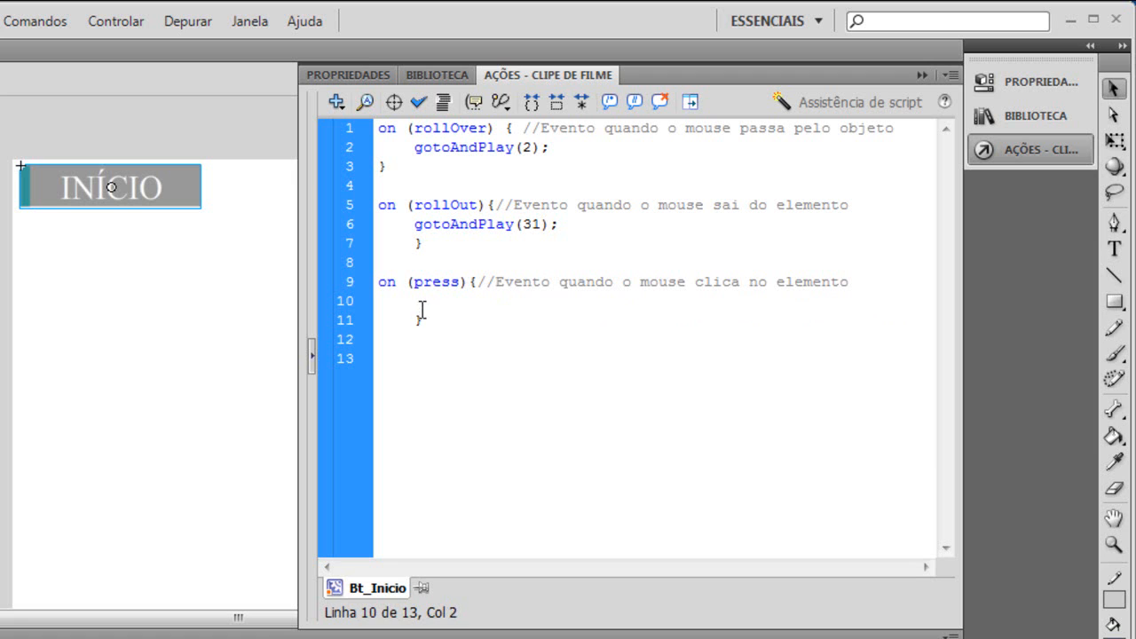
{"action": "type", "text": "getURL('');"}
{"action": "key", "text": "Left"}
{"action": "key", "text": "Left"}
{"action": "type", "text": "'http://www.google"}
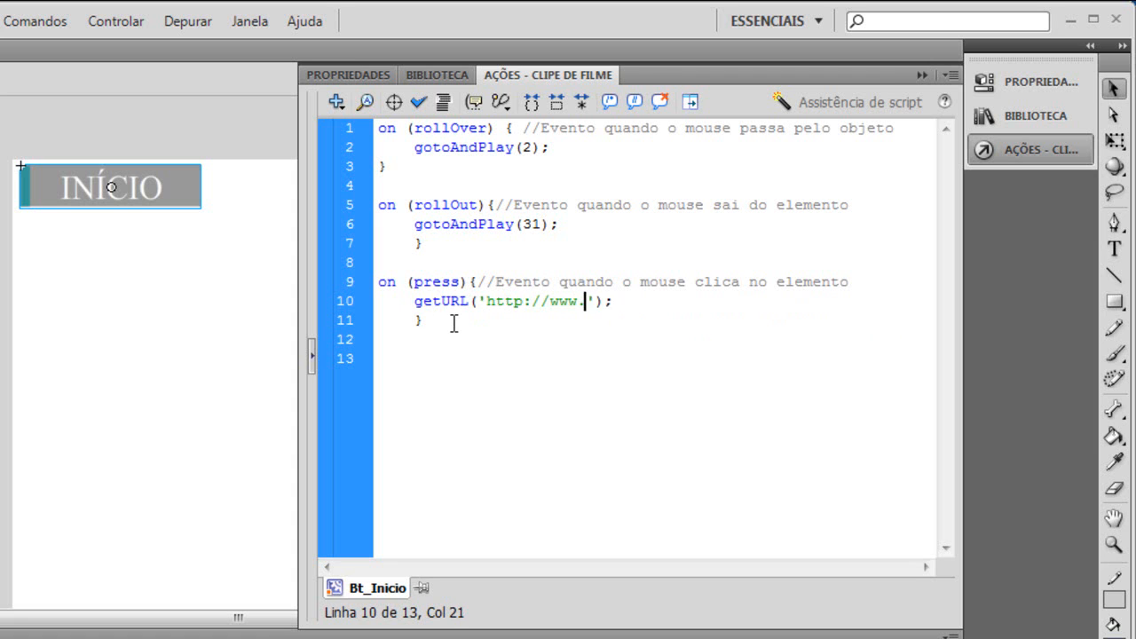
{"action": "type", "text": ".com.br"}
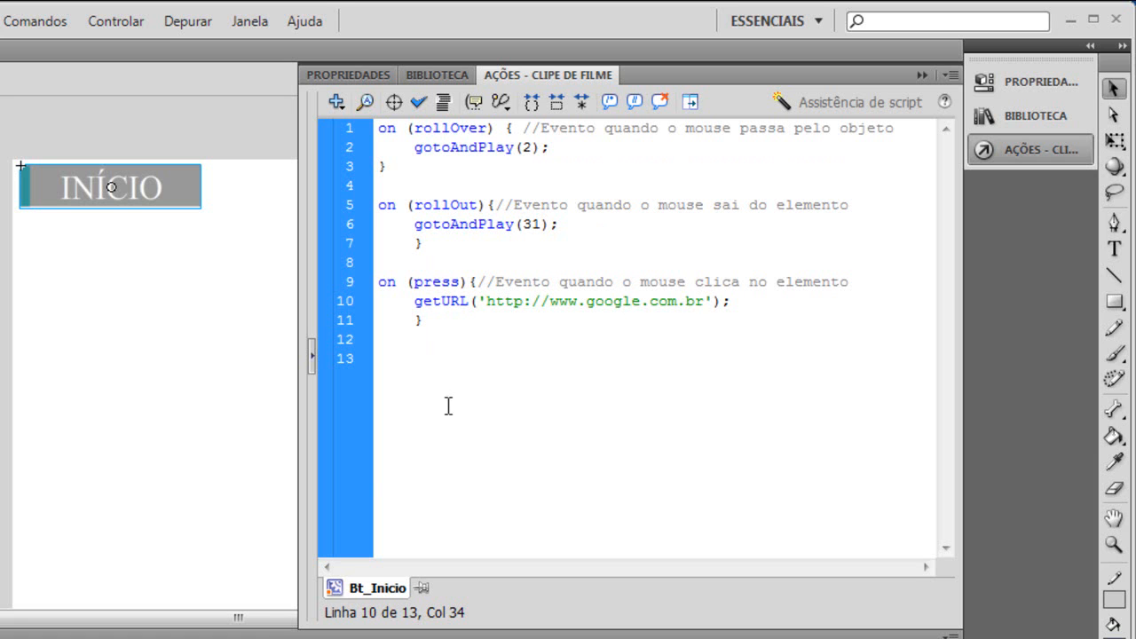
- Preview the movie, test the INÍCIO button's link, and close the preview
{"action": "key", "text": "ctrl+Return"}
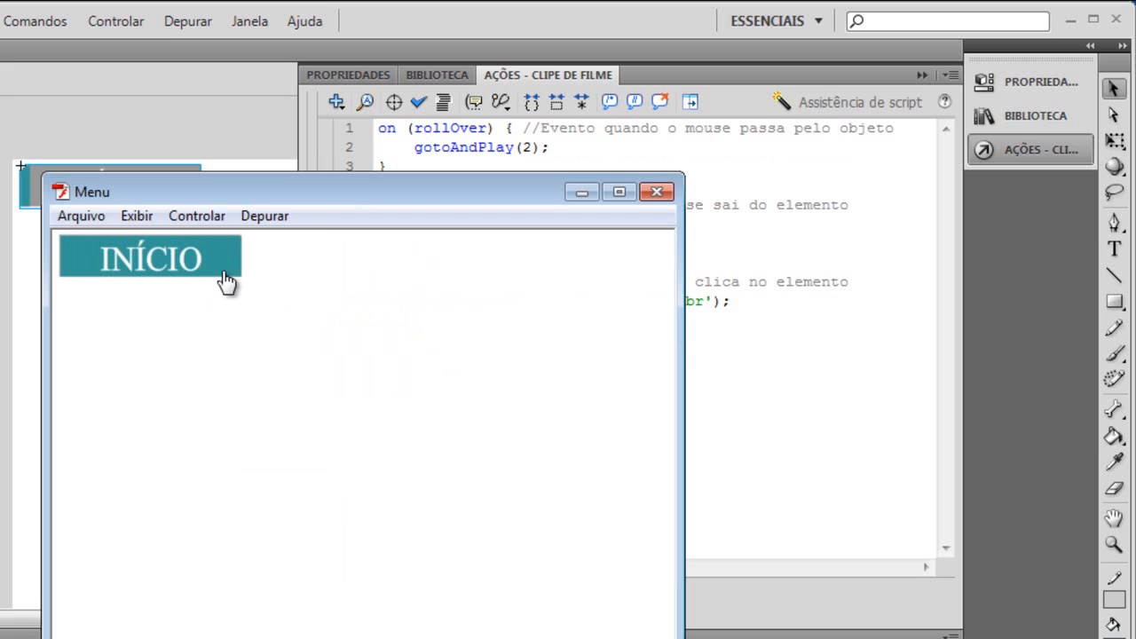
{"action": "left_click", "coordinate": [139, 258]}
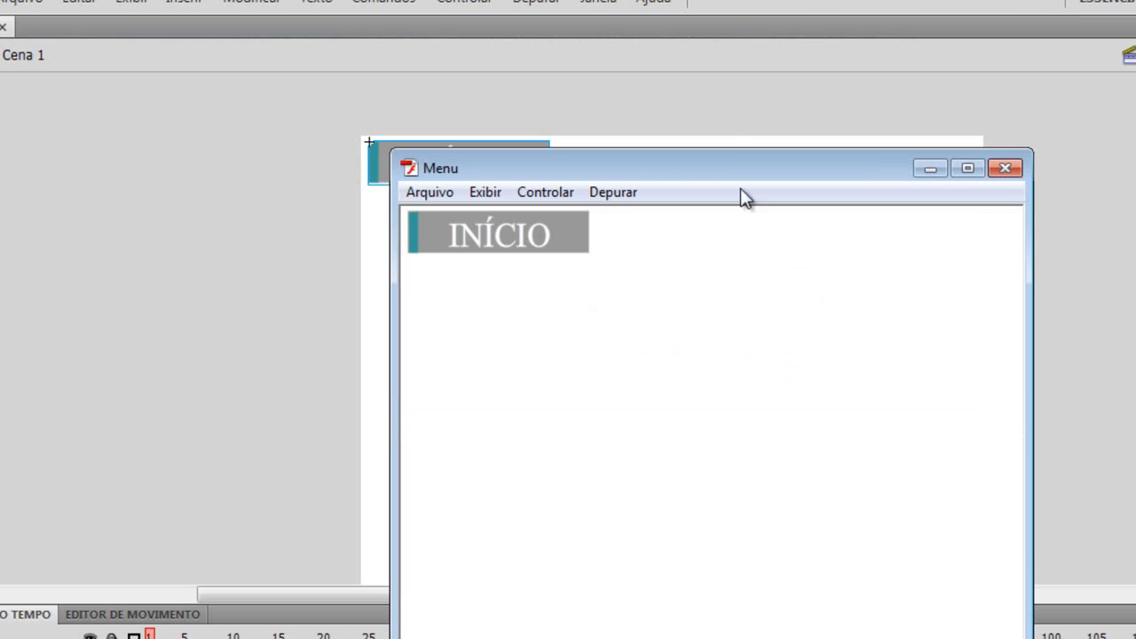
{"action": "left_click", "coordinate": [1006, 168]}
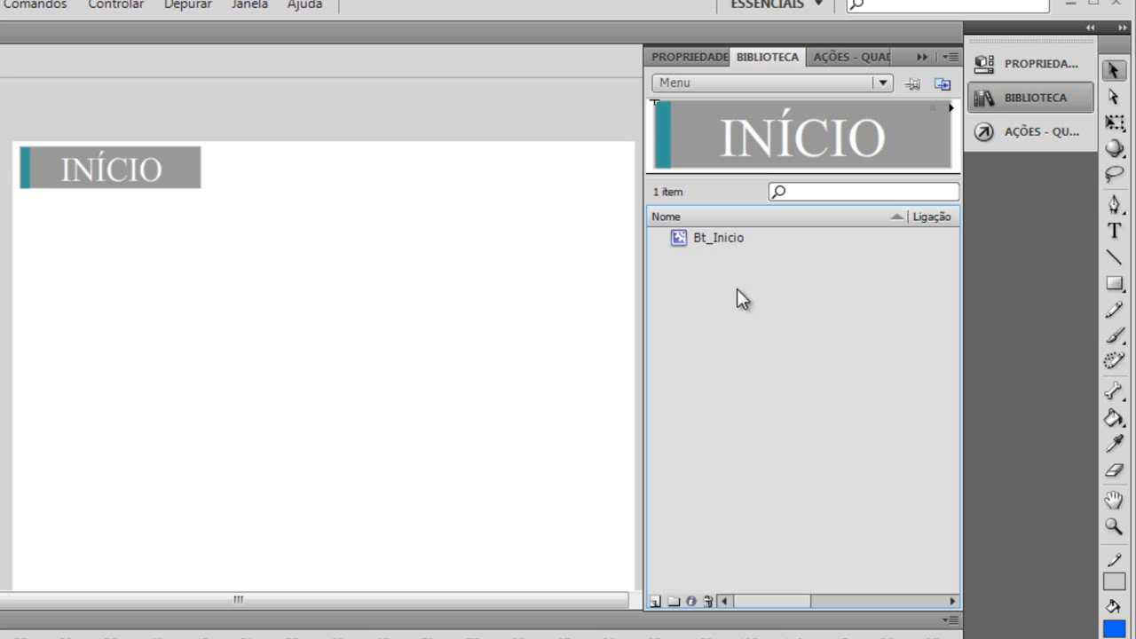
- Duplicate the Bt_Inicio library symbol as a movie clip named Bt_Empresa
{"action": "left_click", "coordinate": [678, 237]}
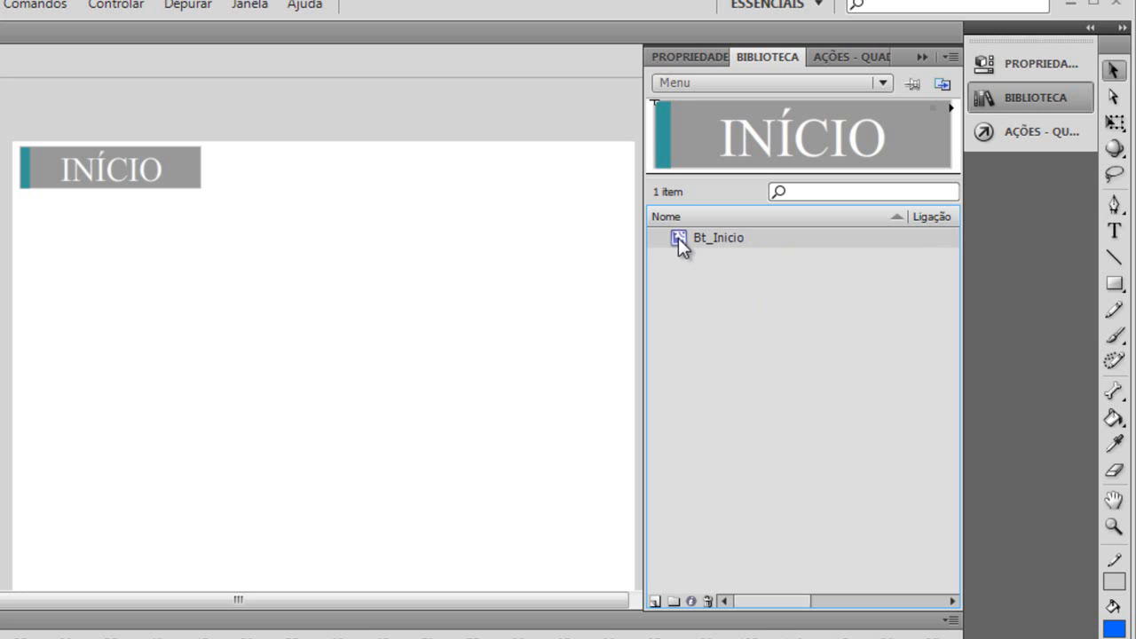
{"action": "right_click", "coordinate": [678, 238]}
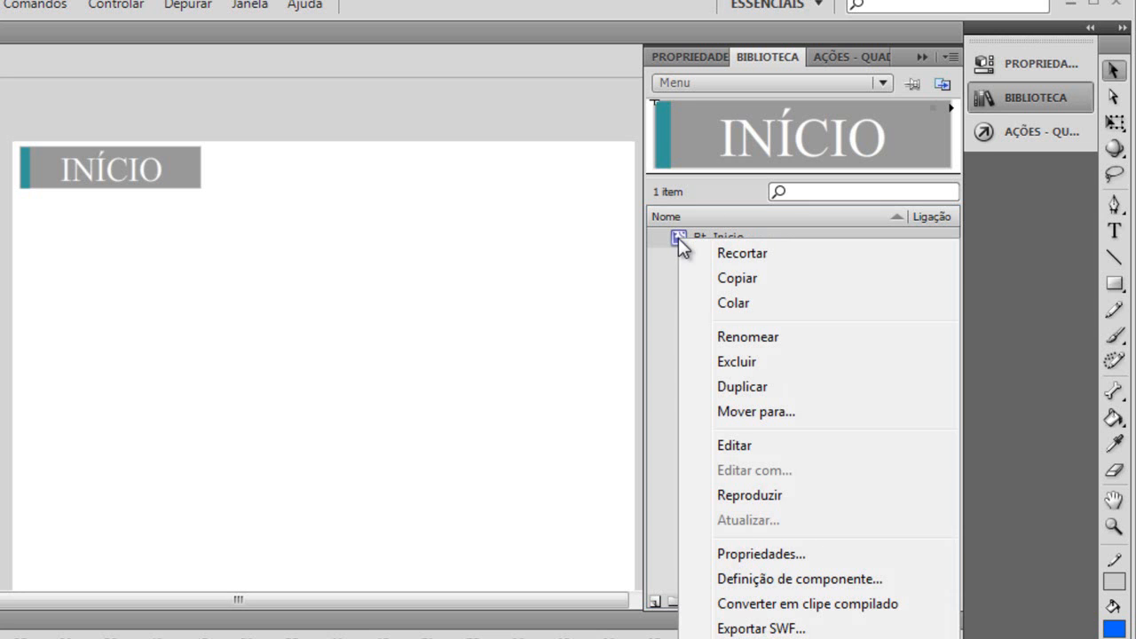
{"action": "left_click", "coordinate": [739, 394]}
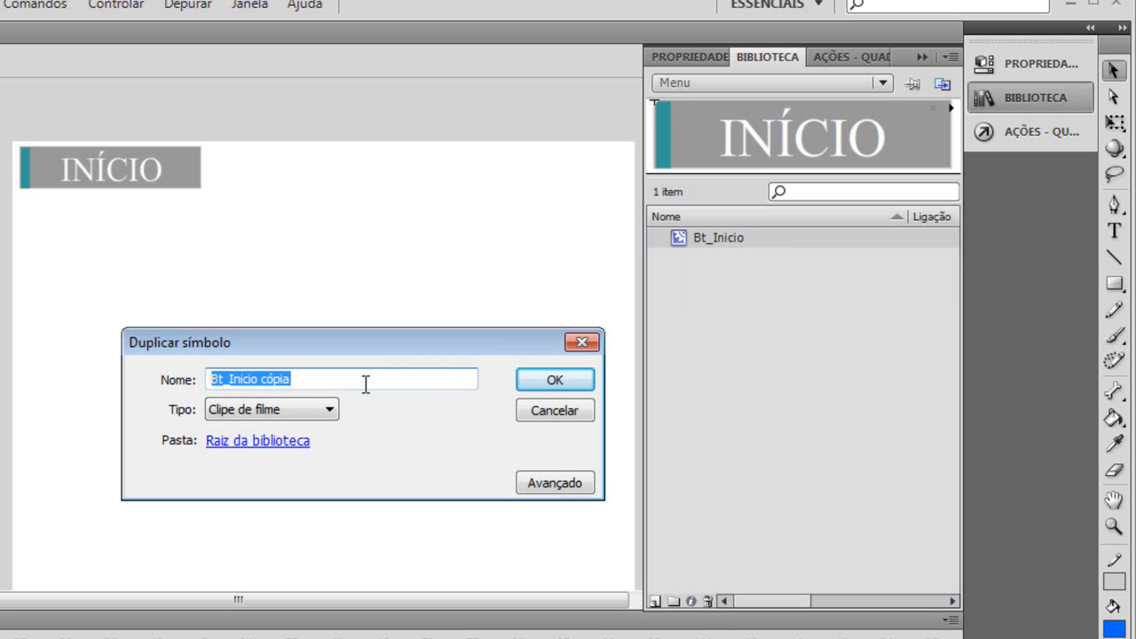
{"action": "type", "text": "Bt"}
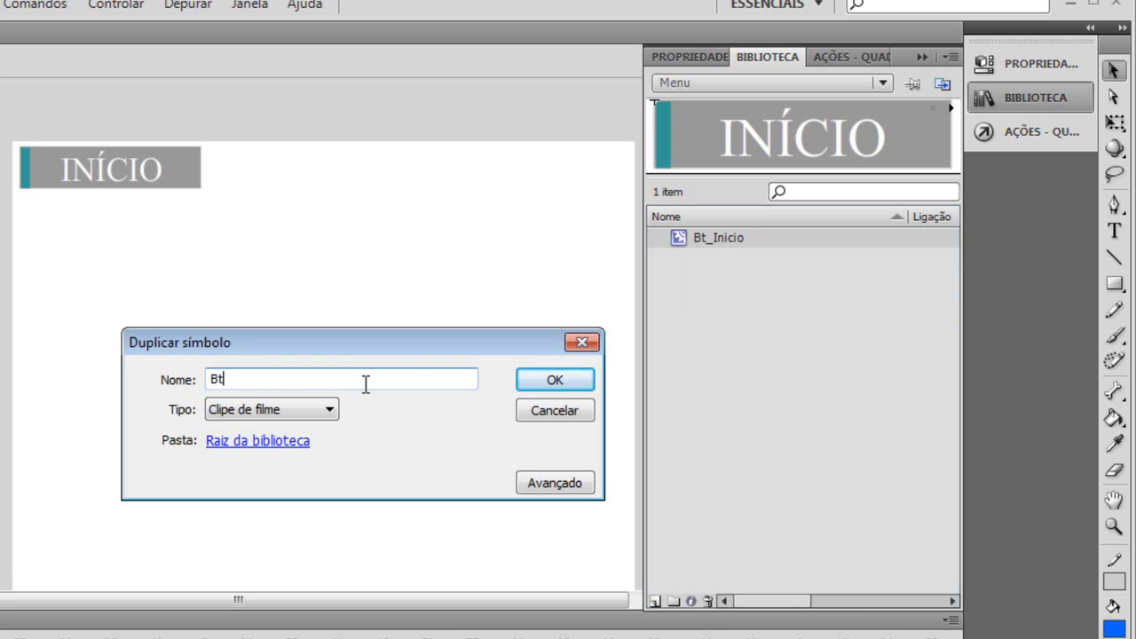
{"action": "type", "text": "_Empre"}
{"action": "left_click", "coordinate": [538, 379]}
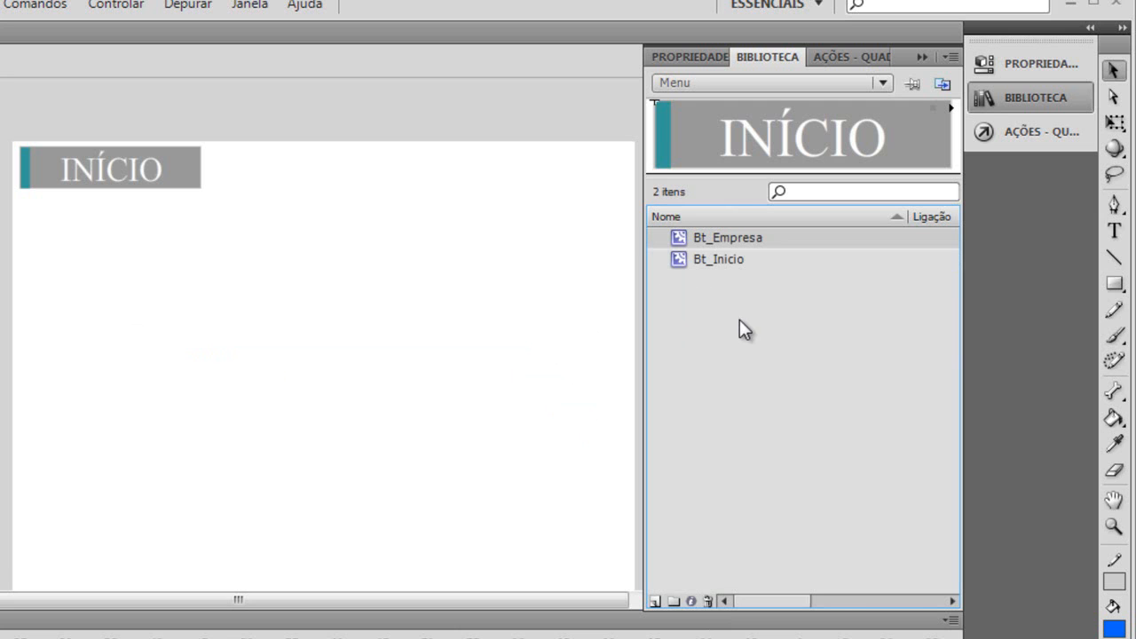
- Open the Bt_Empresa symbol for editing and examine the TEXTO layer's keyframes at frames 1, 30 and 60
{"action": "double_click", "coordinate": [675, 237]}
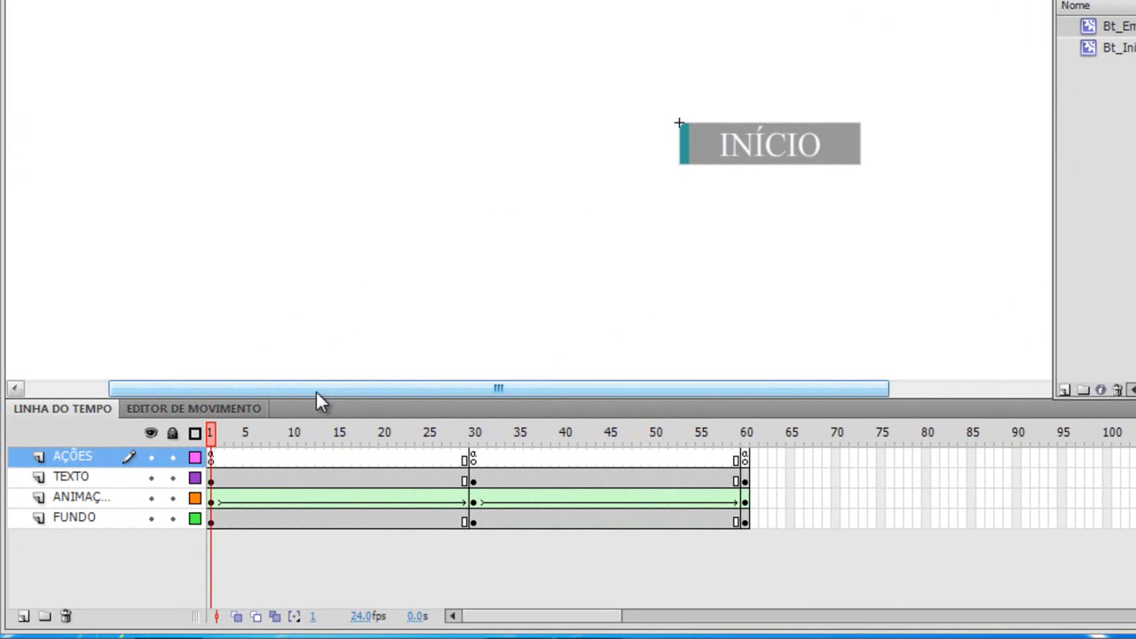
{"action": "left_click_drag", "start_coordinate": [212, 440], "coordinate": [177, 417]}
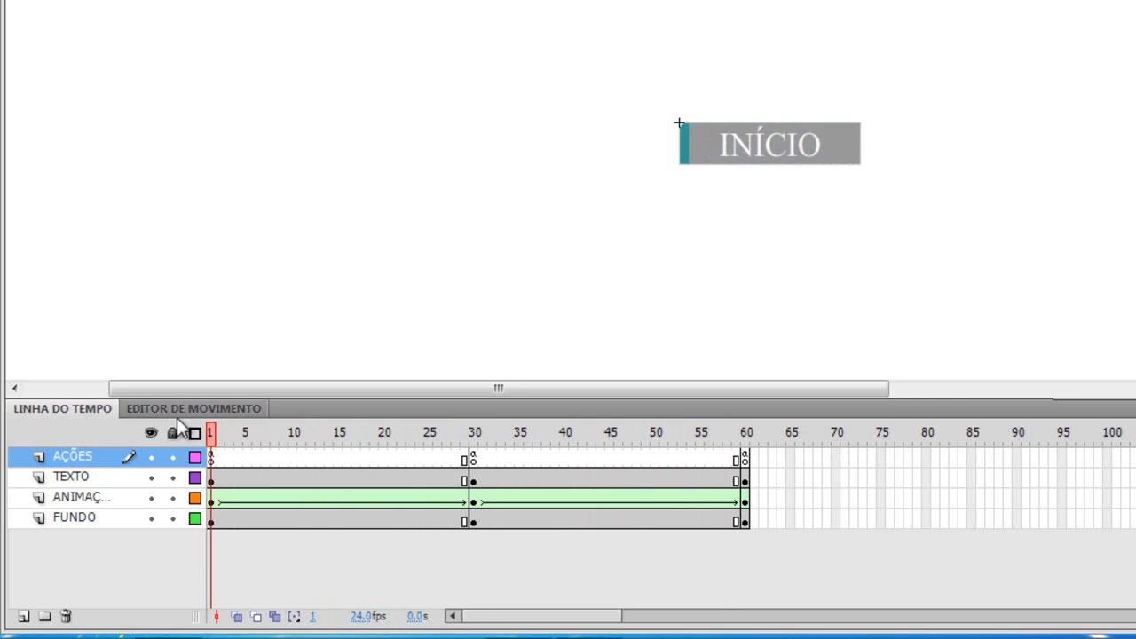
{"action": "left_click", "coordinate": [212, 476]}
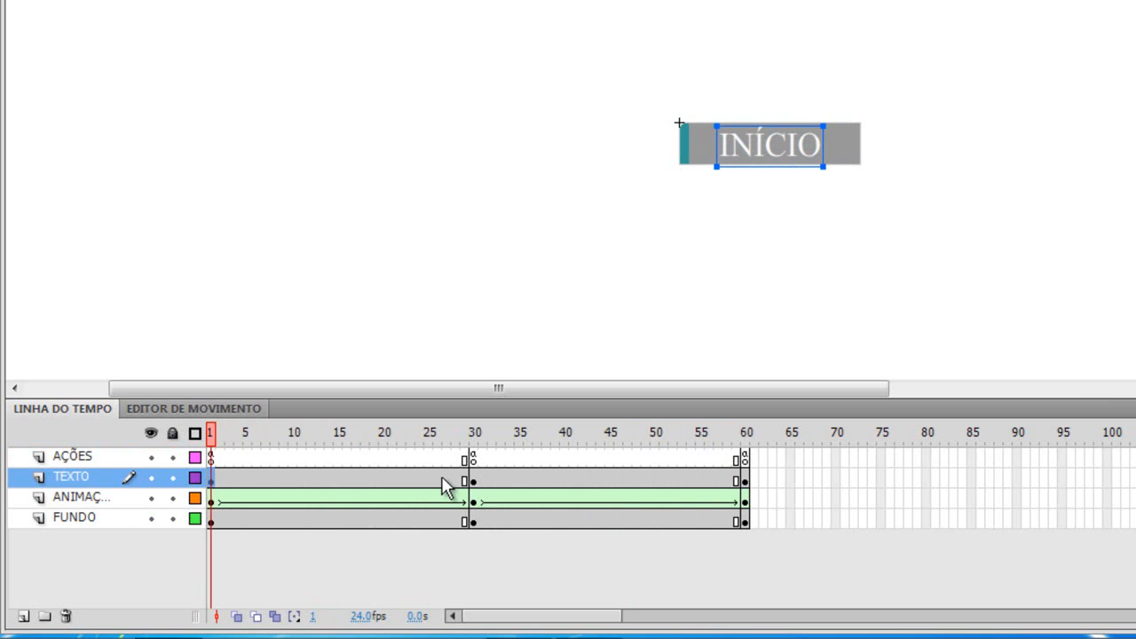
{"action": "left_click", "coordinate": [472, 484]}
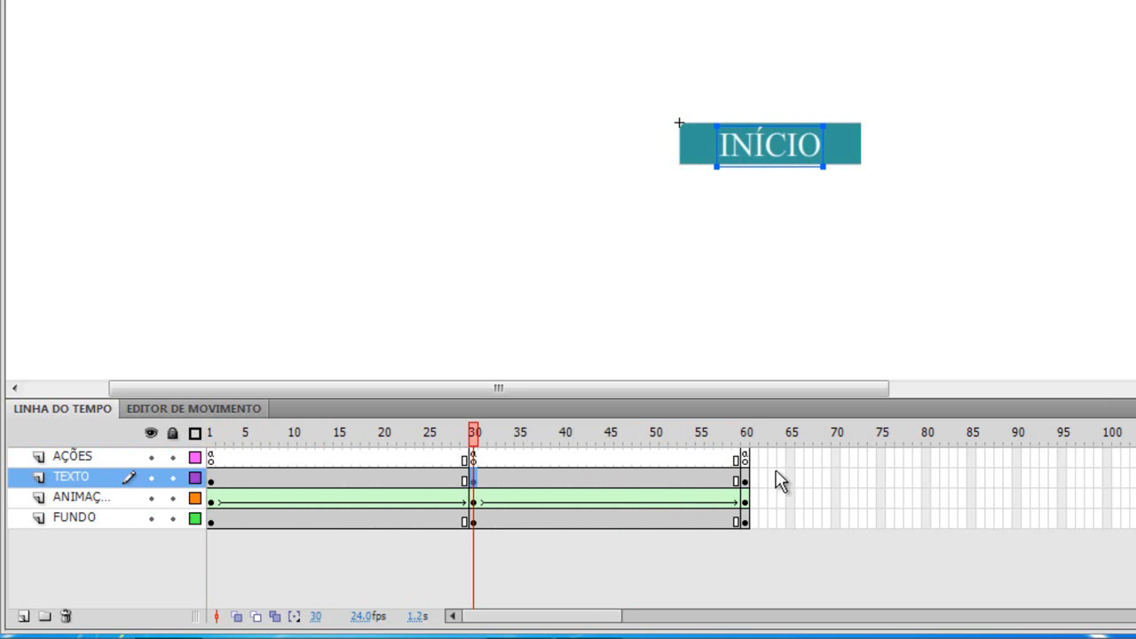
{"action": "left_click", "coordinate": [746, 479]}
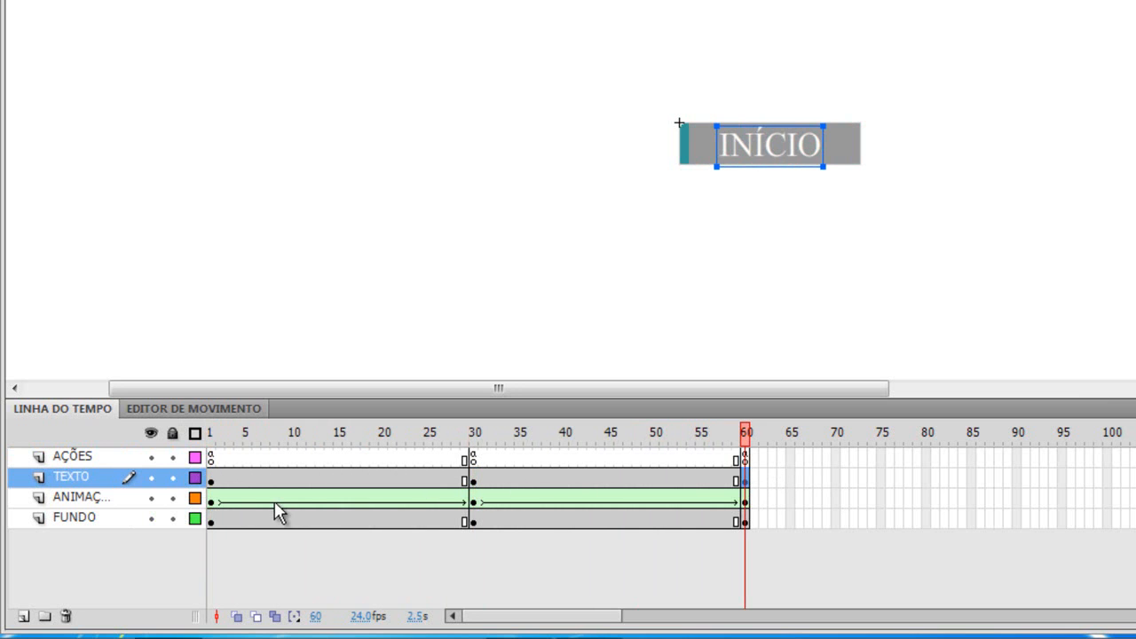
{"action": "left_click", "coordinate": [211, 482]}
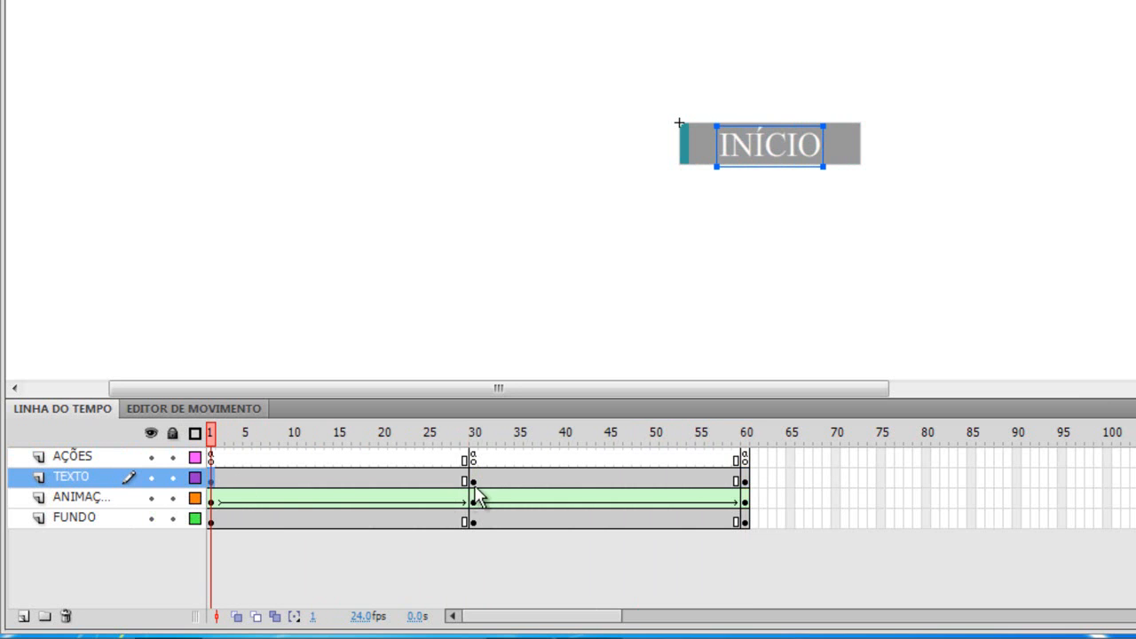
{"action": "left_click", "coordinate": [747, 484]}
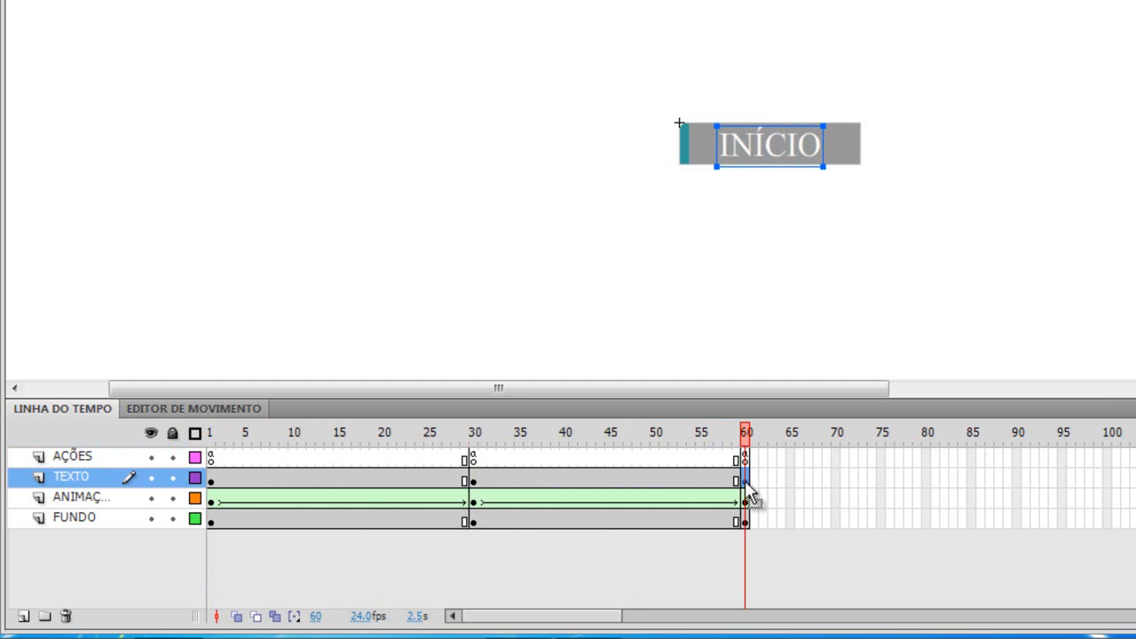
- Remove frames 2 to 60 from the TEXTO layer, leaving only the keyframe at frame 1
{"action": "right_click", "coordinate": [745, 477]}
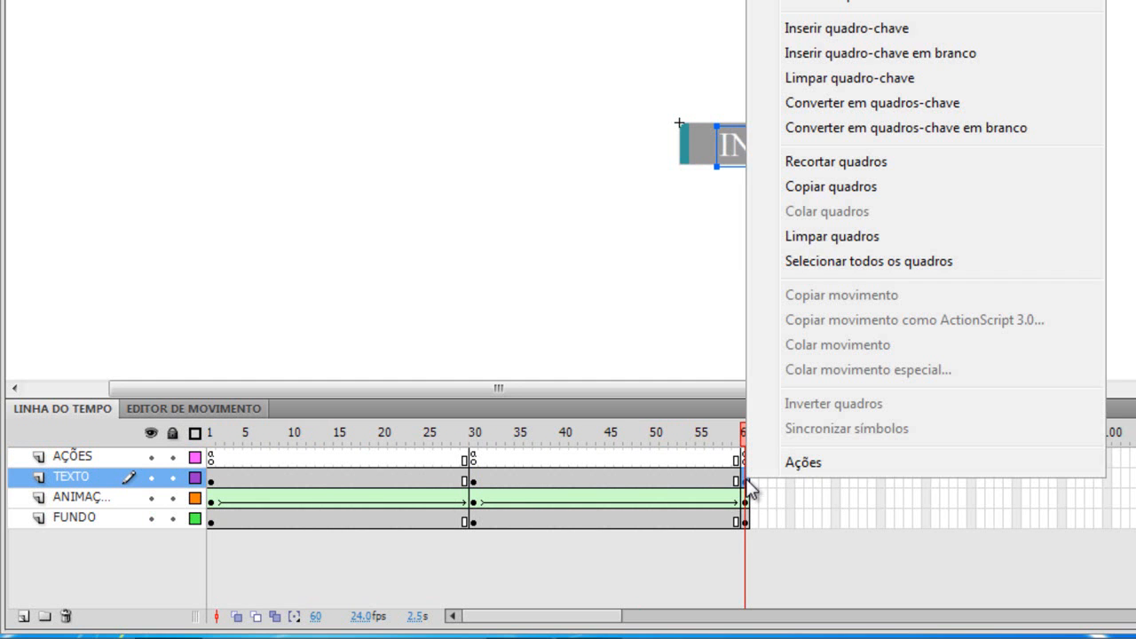
{"action": "left_click", "coordinate": [883, 9]}
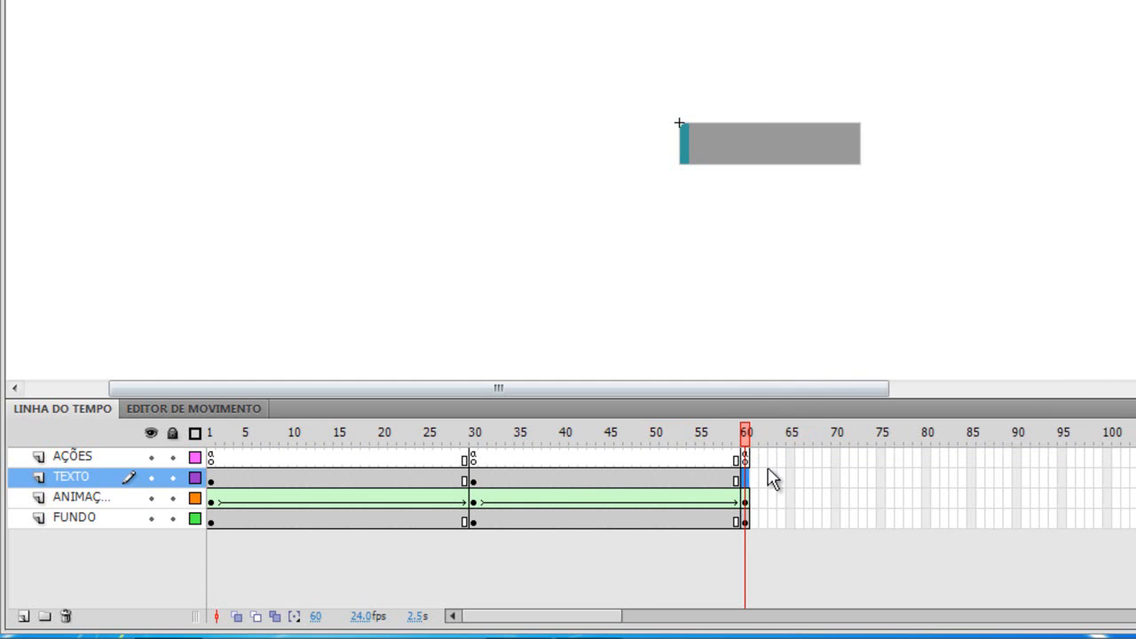
{"action": "left_click", "coordinate": [737, 477]}
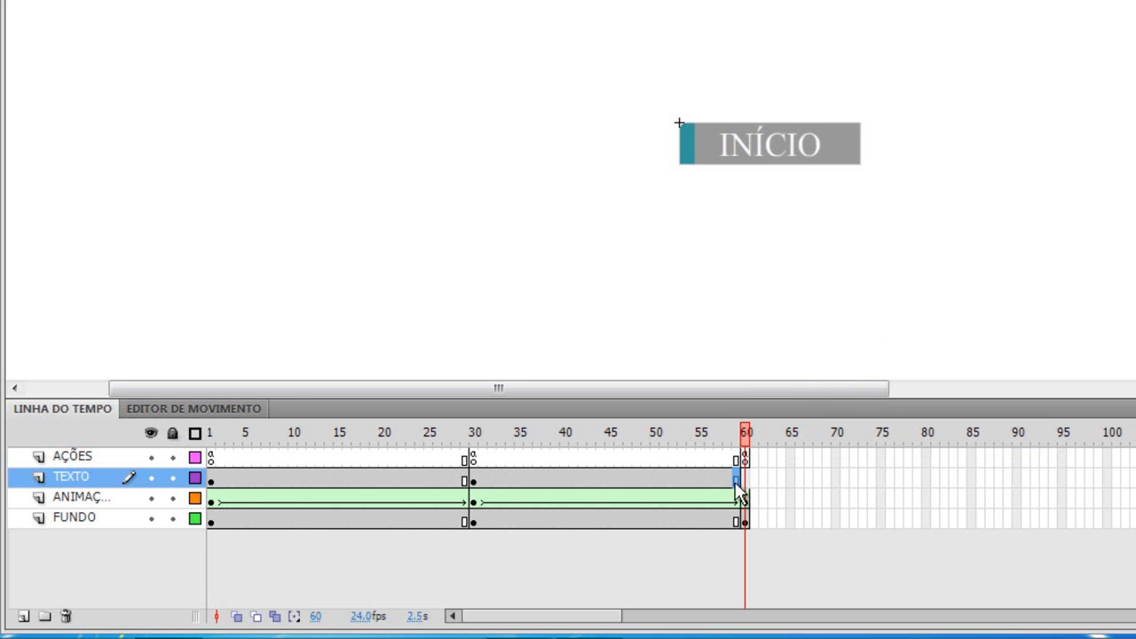
{"action": "left_click", "coordinate": [222, 480], "text": "shift"}
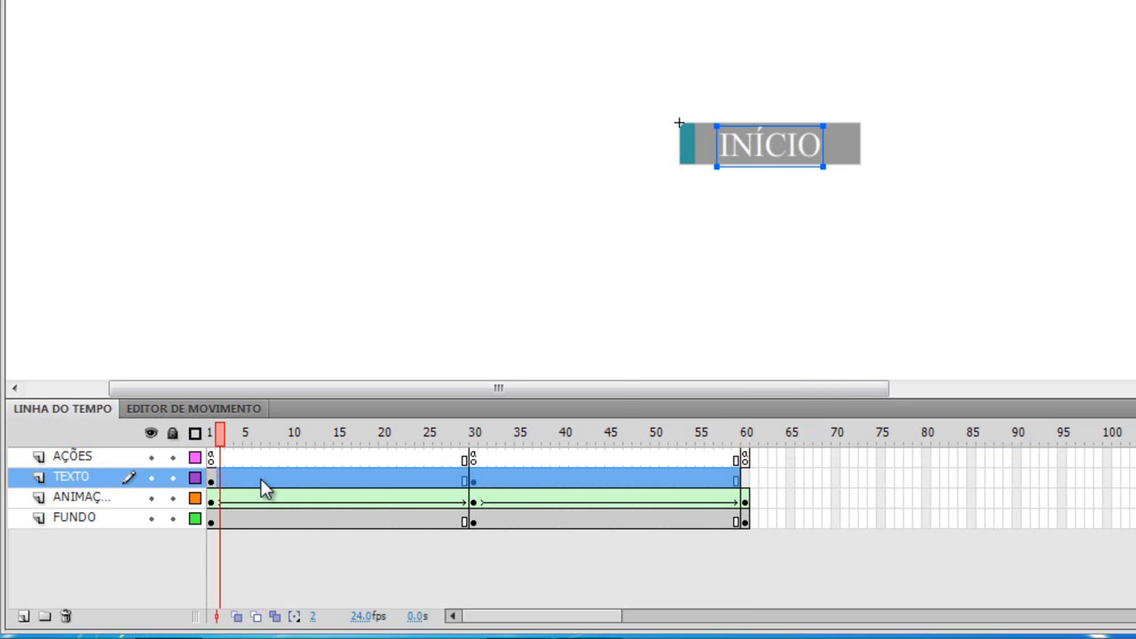
{"action": "right_click", "coordinate": [258, 483]}
{"action": "left_click", "coordinate": [366, 4]}
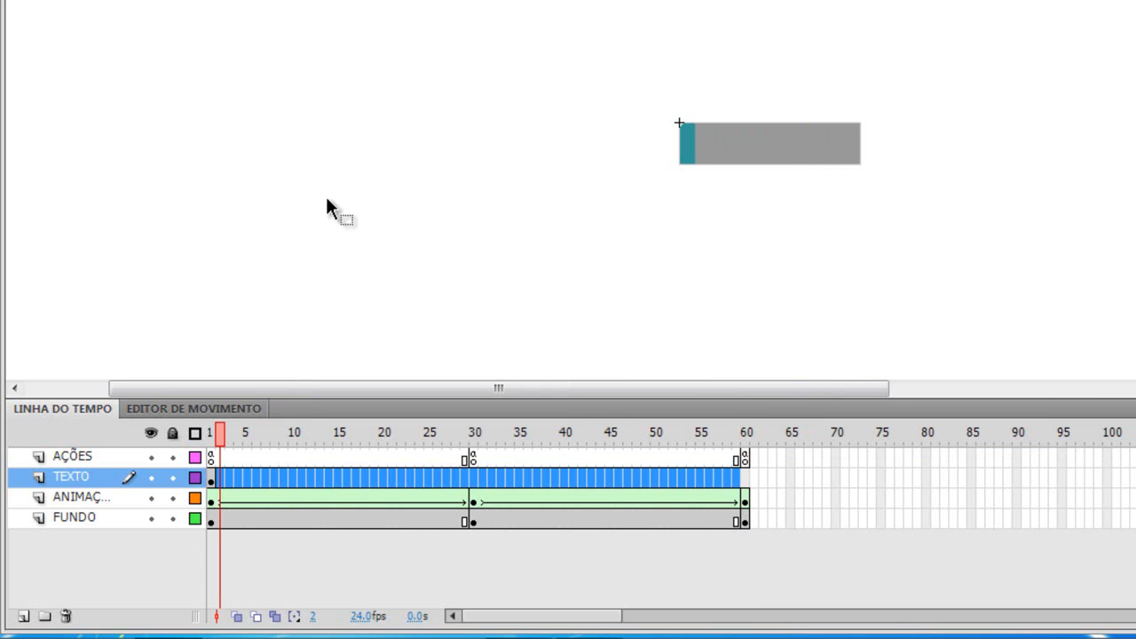
{"action": "left_click", "coordinate": [319, 263]}
- Extend the TEXTO layer's frame 1 content through frame 60 and check the text at frames 1, 30 and 60
{"action": "left_click", "coordinate": [212, 480]}
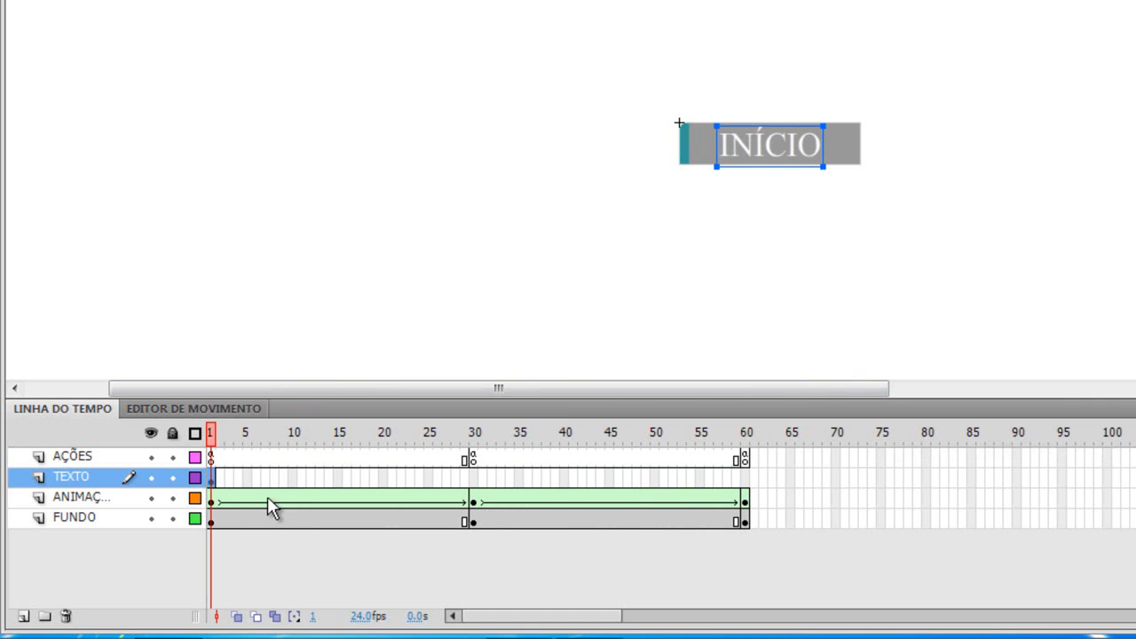
{"action": "mouse_move", "coordinate": [212, 482]}
{"action": "left_mouse_down"}
{"action": "mouse_move", "coordinate": [452, 492]}
{"action": "mouse_move", "coordinate": [744, 480]}
{"action": "mouse_move", "coordinate": [216, 480]}
{"action": "left_mouse_up"}
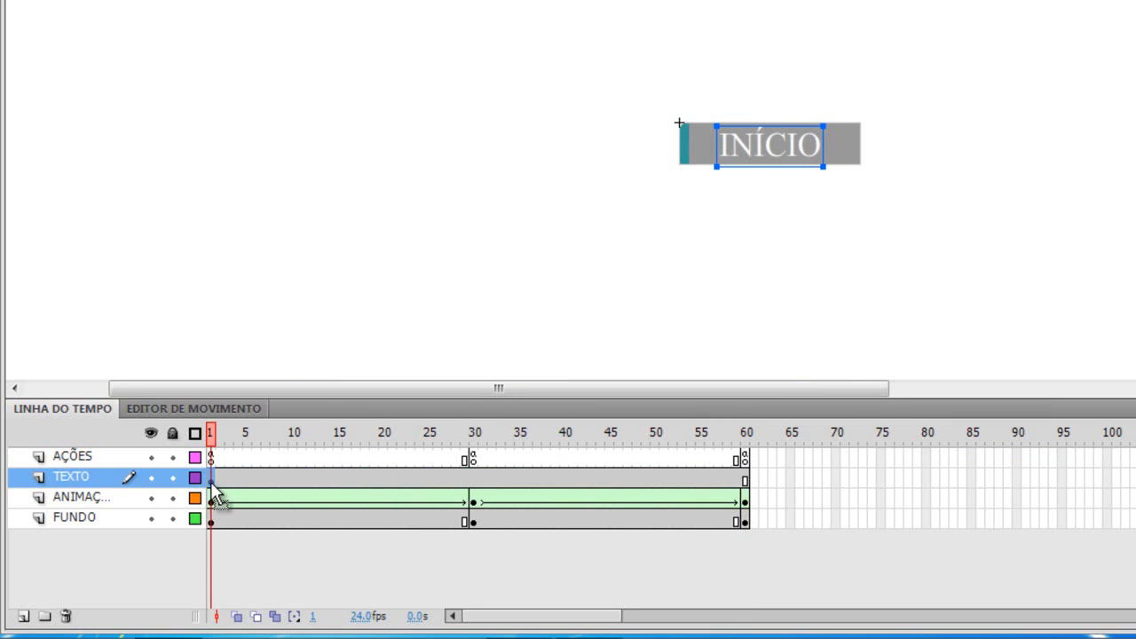
{"action": "left_click_drag", "start_coordinate": [212, 433], "coordinate": [675, 401]}
{"action": "left_click", "coordinate": [745, 479]}
{"action": "left_click", "coordinate": [473, 479]}
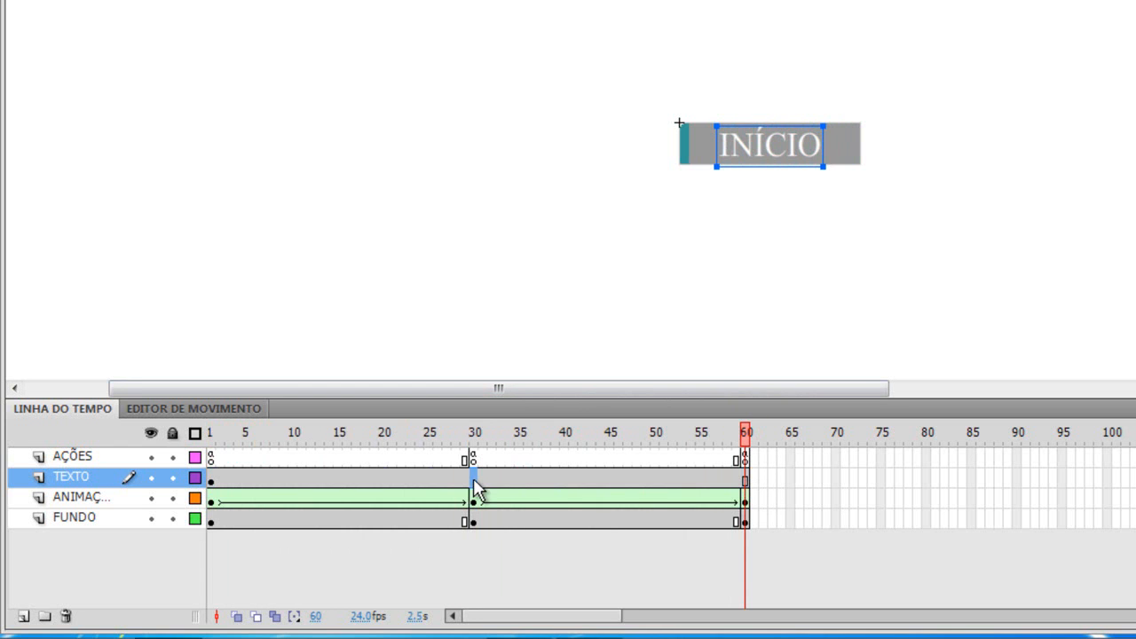
{"action": "left_click", "coordinate": [211, 481]}
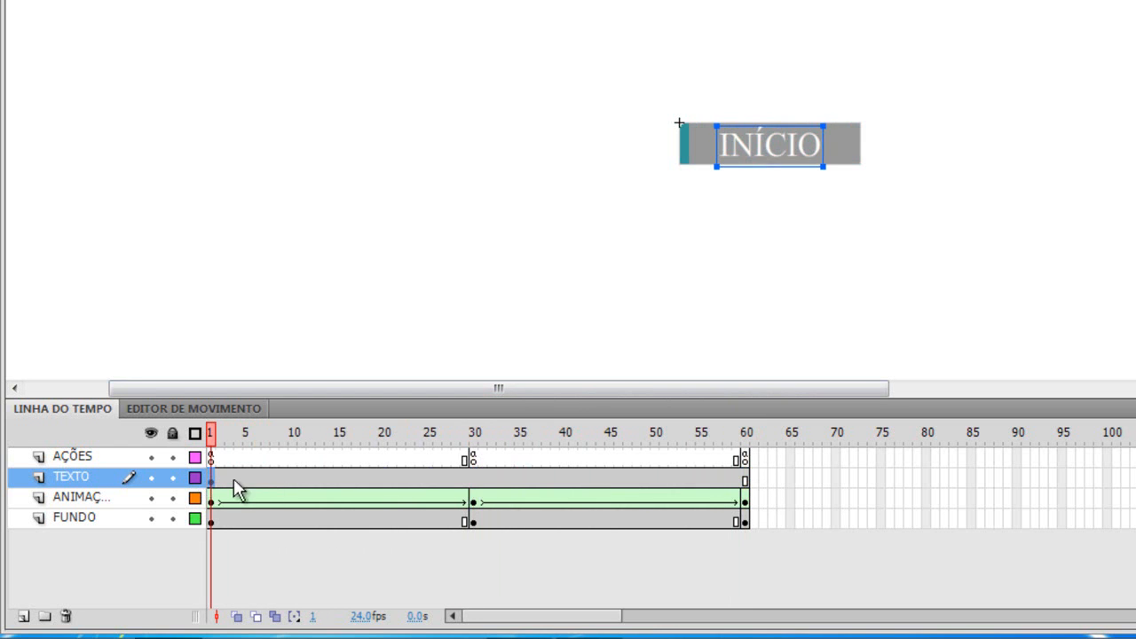
{"action": "left_click", "coordinate": [471, 481]}
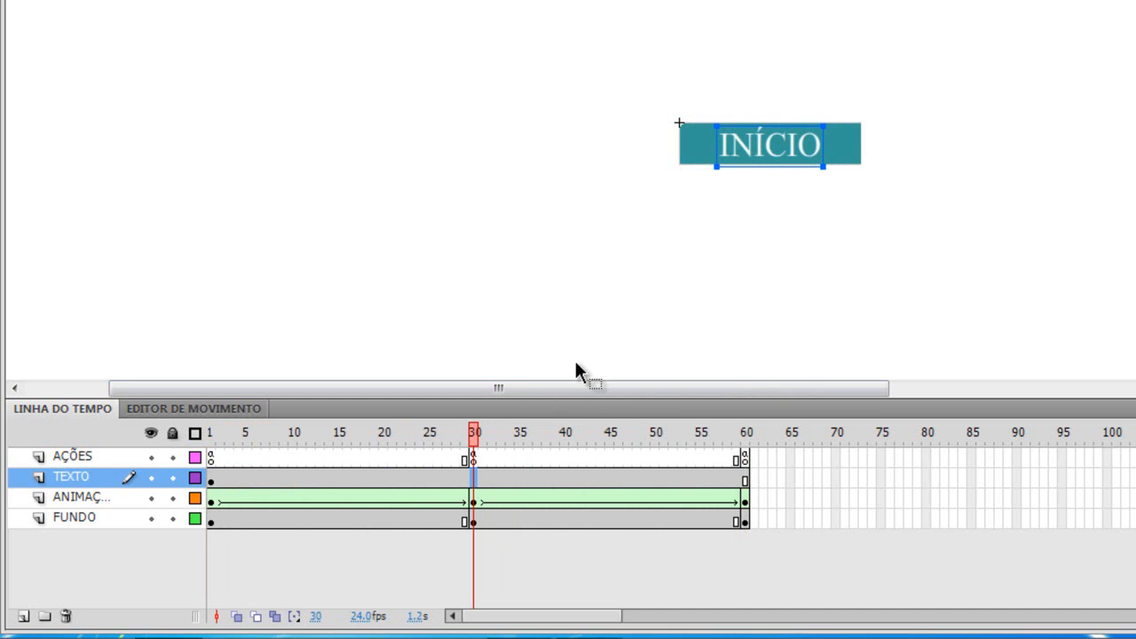
{"action": "left_click", "coordinate": [746, 481]}
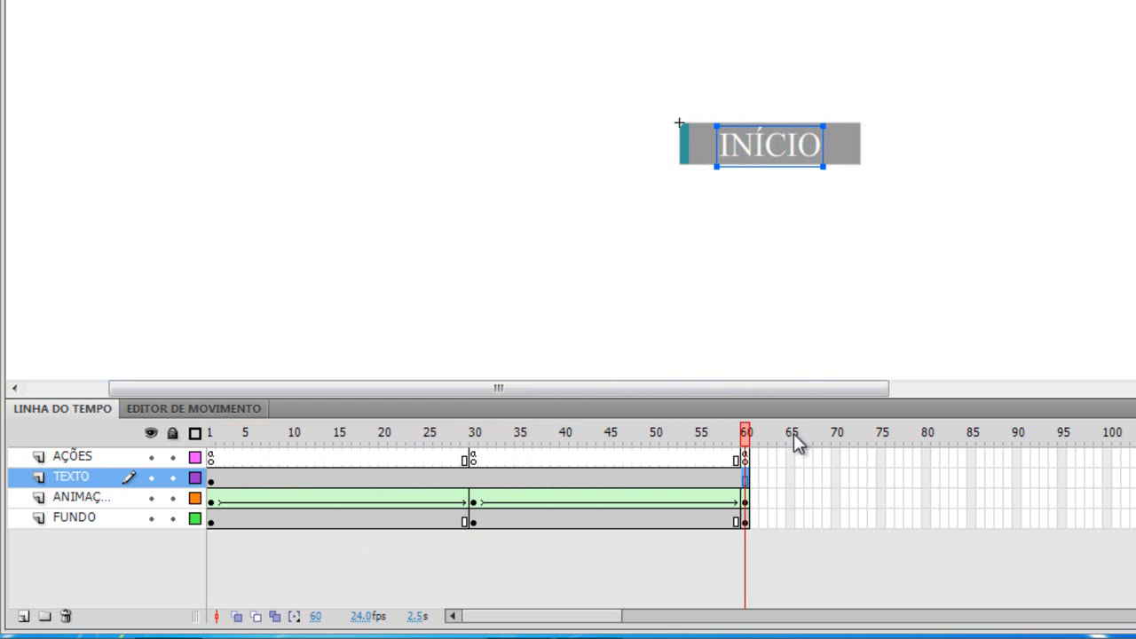
{"action": "left_click_drag", "start_coordinate": [751, 441], "coordinate": [211, 436]}
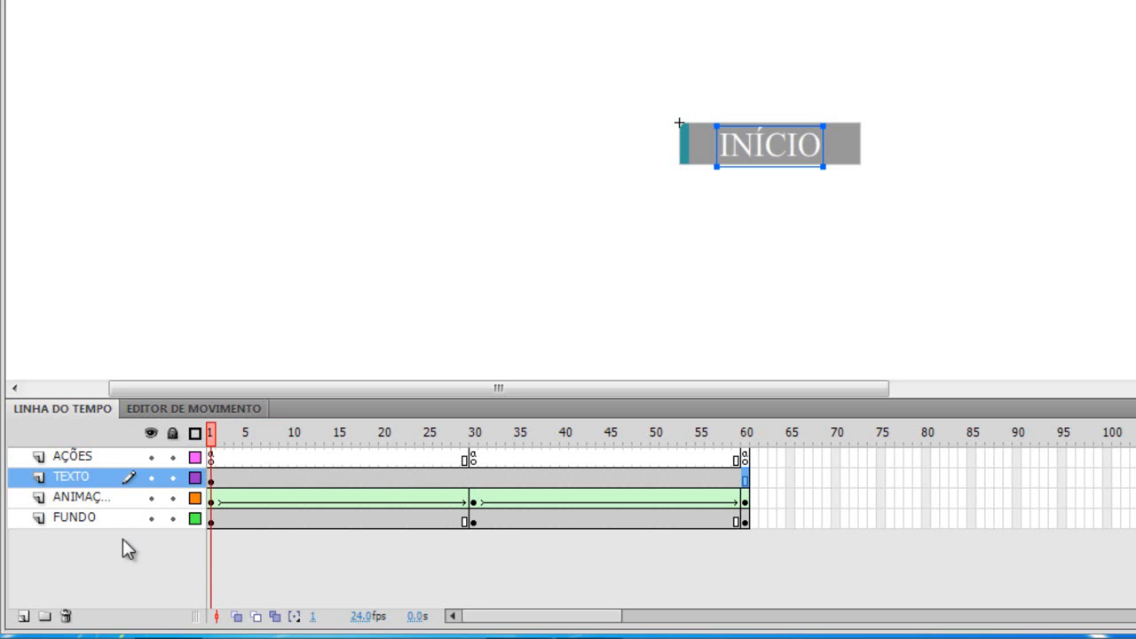
{"action": "left_click", "coordinate": [210, 520]}
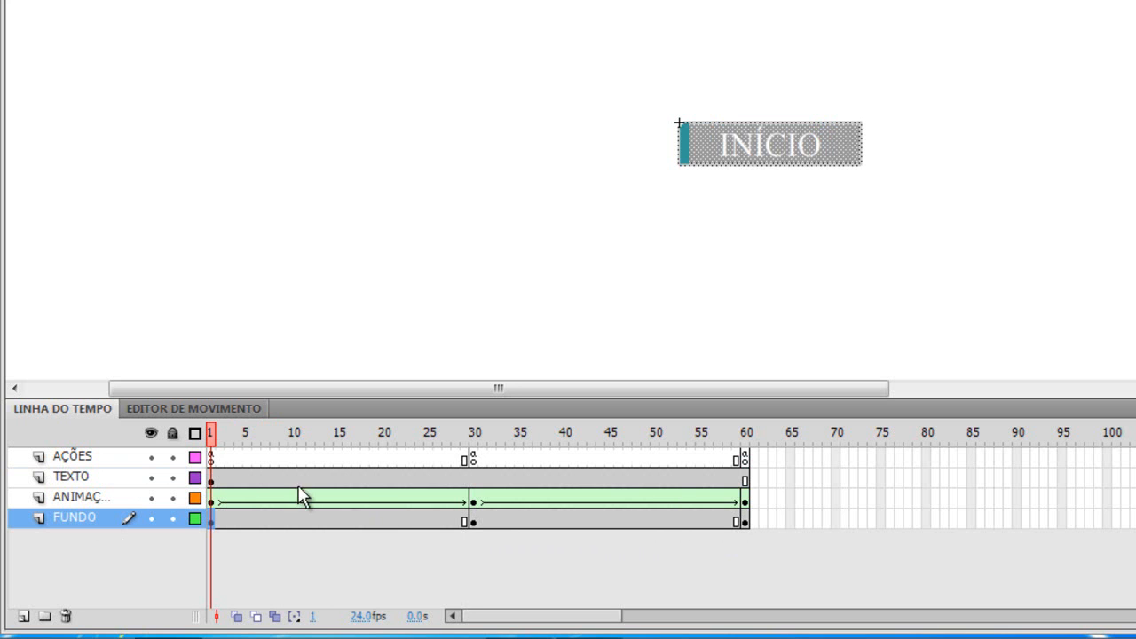
- Replace the INÍCIO label on the TEXTO layer with EMPRESA
{"action": "left_click", "coordinate": [212, 478]}
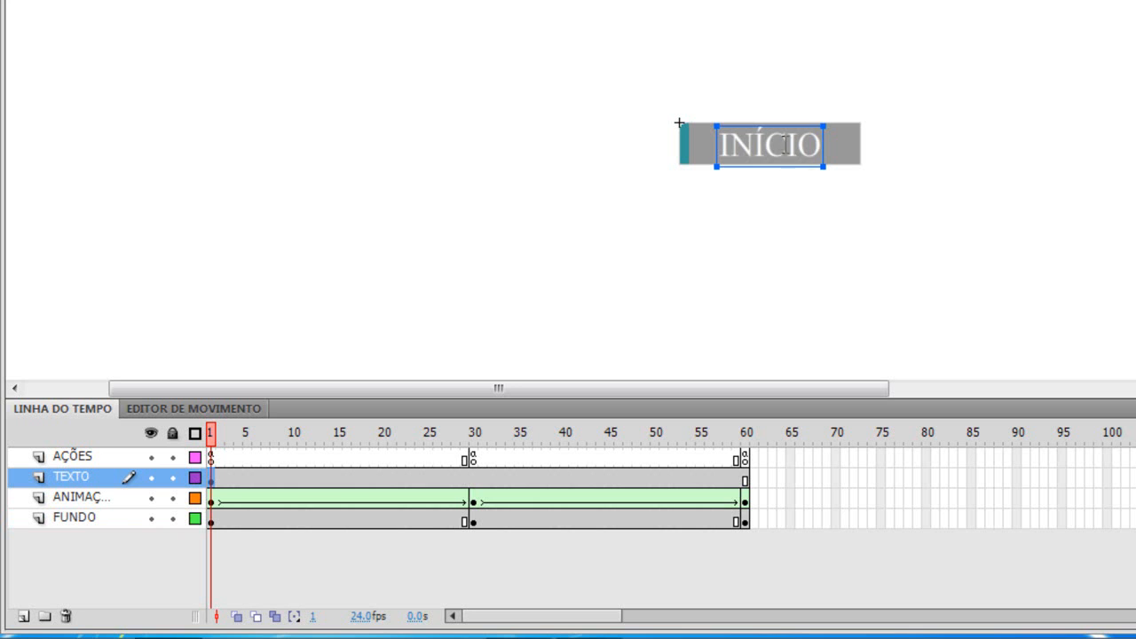
{"action": "double_click", "coordinate": [786, 145]}
{"action": "key", "text": "BackSpace"}
{"action": "key", "text": "BackSpace"}
{"action": "key", "text": "BackSpace"}
{"action": "key", "text": "BackSpace"}
{"action": "key", "text": "Delete"}
{"action": "key", "text": "Delete"}
{"action": "type", "text": "empriesa"}
{"action": "key", "text": "BackSpace"}
{"action": "key", "text": "BackSpace"}
{"action": "key", "text": "BackSpace"}
{"action": "key", "text": "BackSpace"}
{"action": "key", "text": "BackSpace"}
{"action": "key", "text": "BackSpace"}
{"action": "key", "text": "BackSpace"}
{"action": "type", "text": "EMPRESA"}
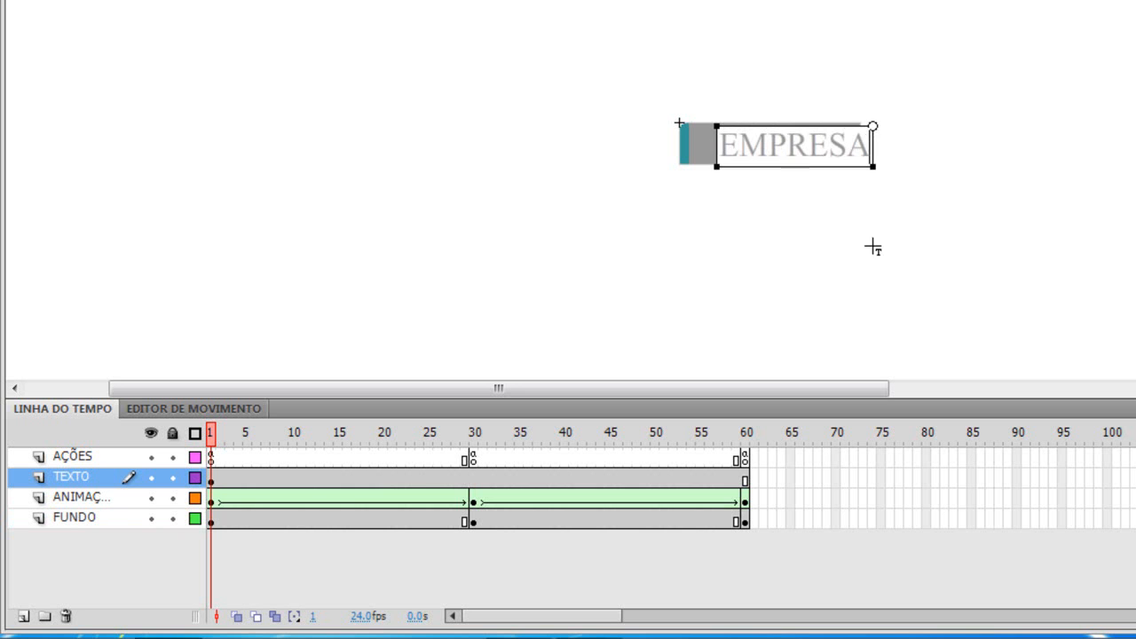
{"action": "key", "text": "Escape"}
- Shift the EMPRESA text left so it sits centred on the button's grey background
{"action": "left_click", "coordinate": [807, 149]}
{"action": "key", "text": "Escape"}
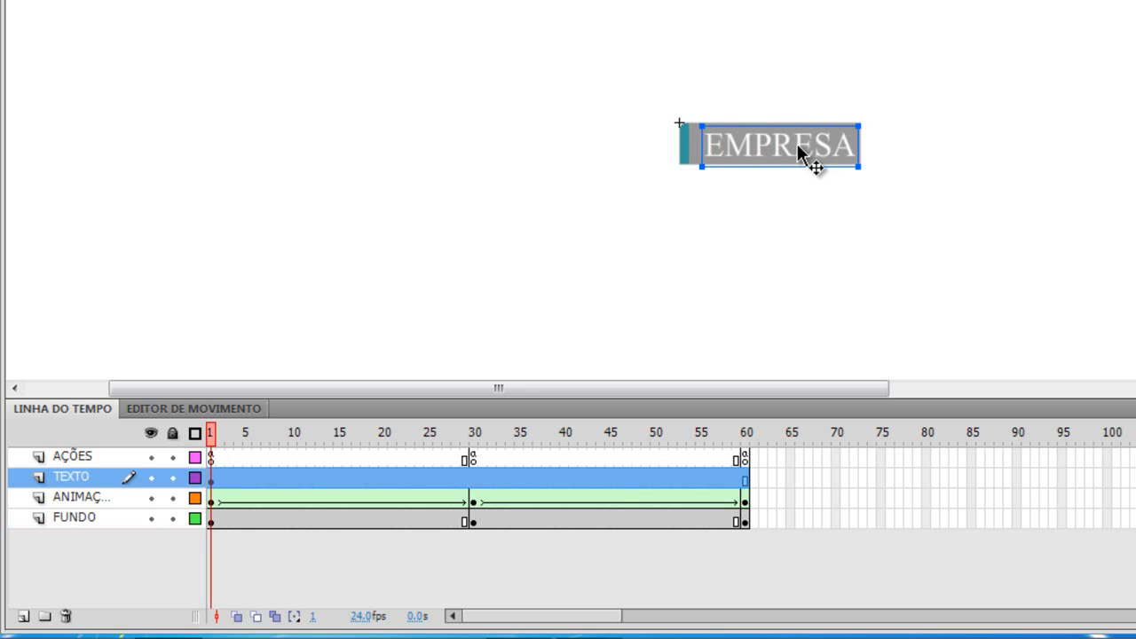
{"action": "left_click", "coordinate": [793, 210]}
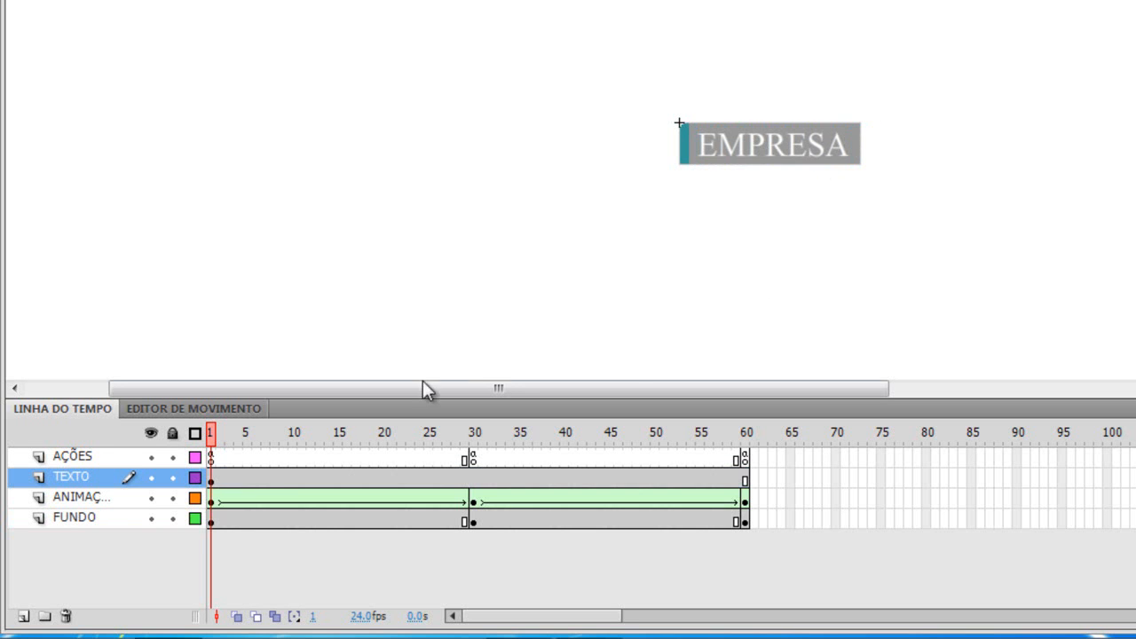
{"action": "left_click_drag", "start_coordinate": [215, 449], "coordinate": [167, 457]}
- Duplicate the Bt_Empresa library symbol as a movie clip named Bt_Servicos
{"action": "left_click", "coordinate": [1035, 115]}
{"action": "right_click", "coordinate": [683, 257]}
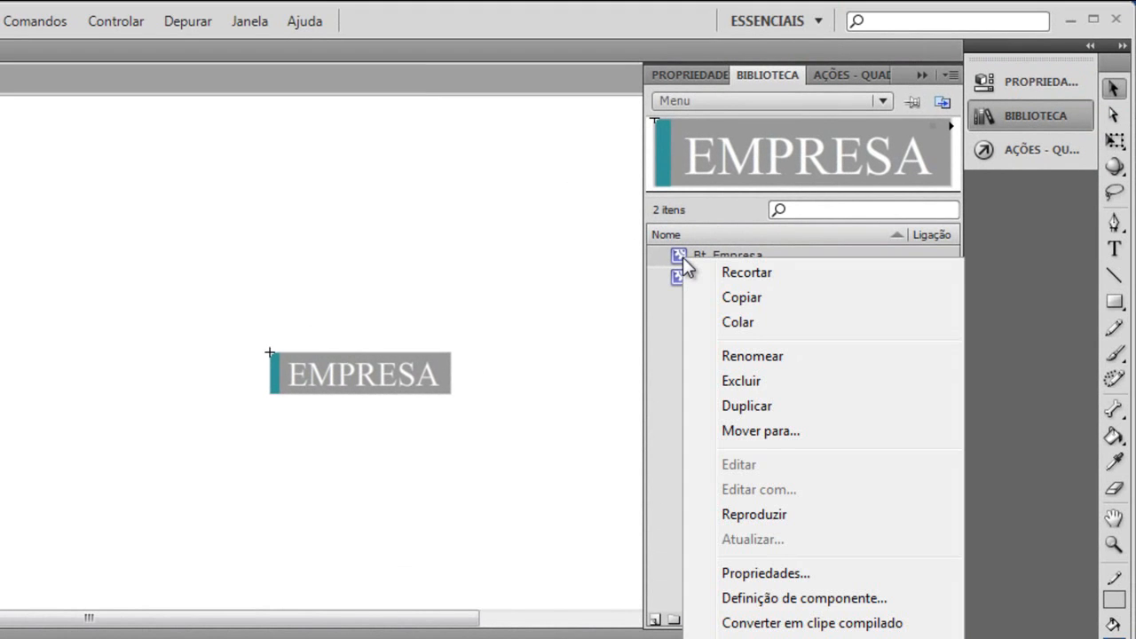
{"action": "left_click", "coordinate": [766, 406]}
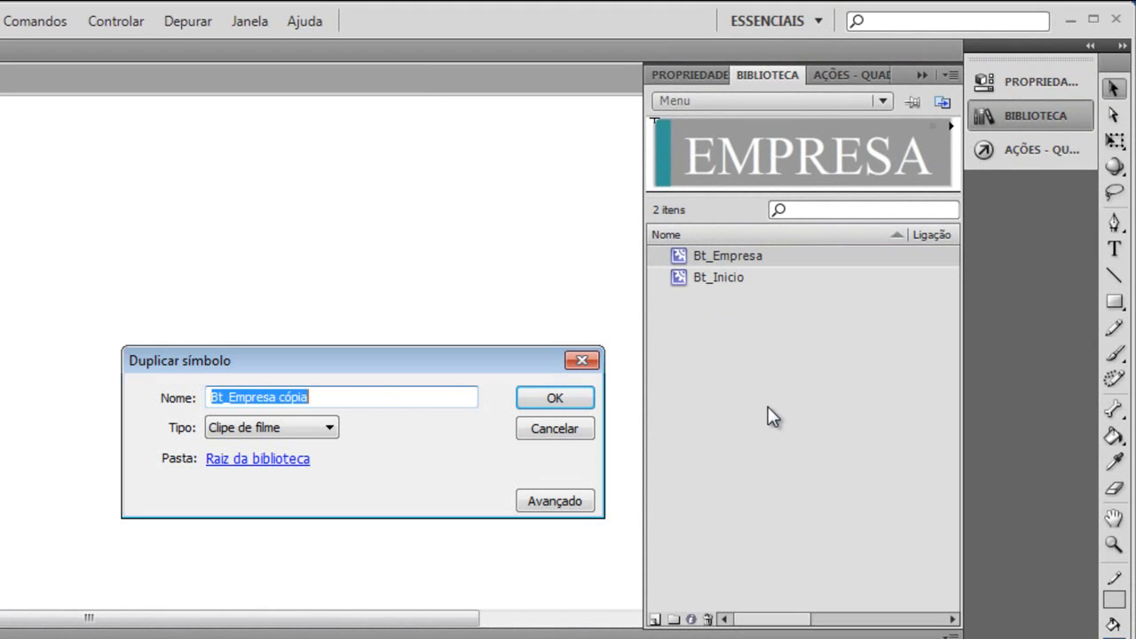
{"action": "left_click", "coordinate": [380, 397]}
{"action": "left_click_drag", "start_coordinate": [236, 397], "coordinate": [441, 407]}
{"action": "key", "text": "BackSpace"}
{"action": "key", "text": "BackSpace"}
{"action": "type", "text": "sERVIÇ"}
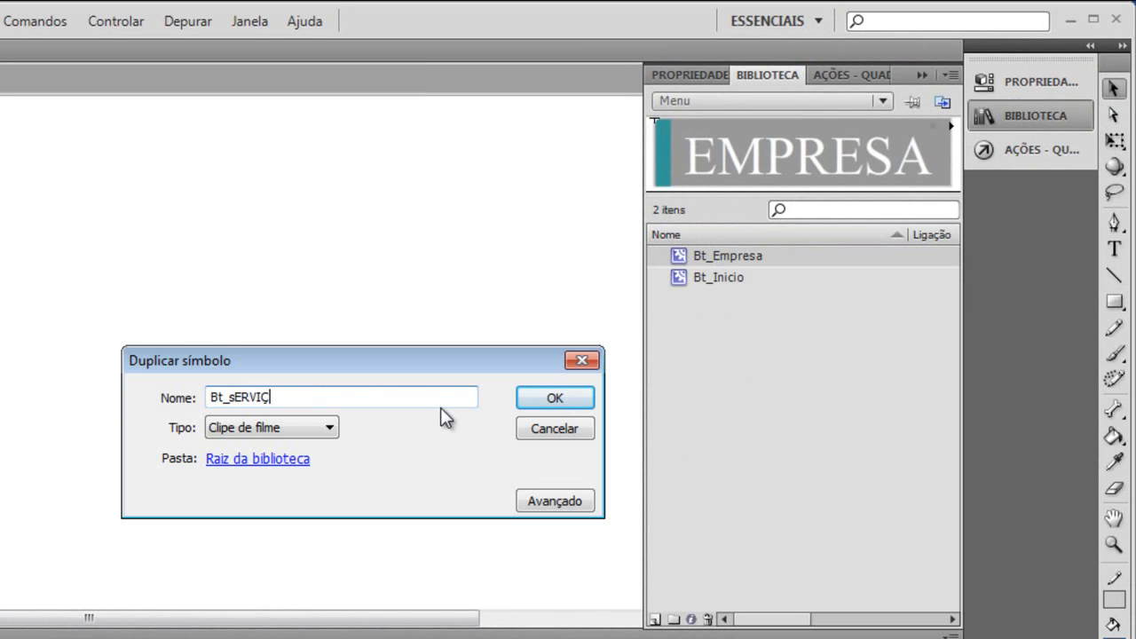
{"action": "key", "text": "BackSpace"}
{"action": "key", "text": "BackSpace"}
{"action": "key", "text": "BackSpace"}
{"action": "key", "text": "BackSpace"}
{"action": "type", "text": "icos"}
{"action": "left_click", "coordinate": [577, 401]}
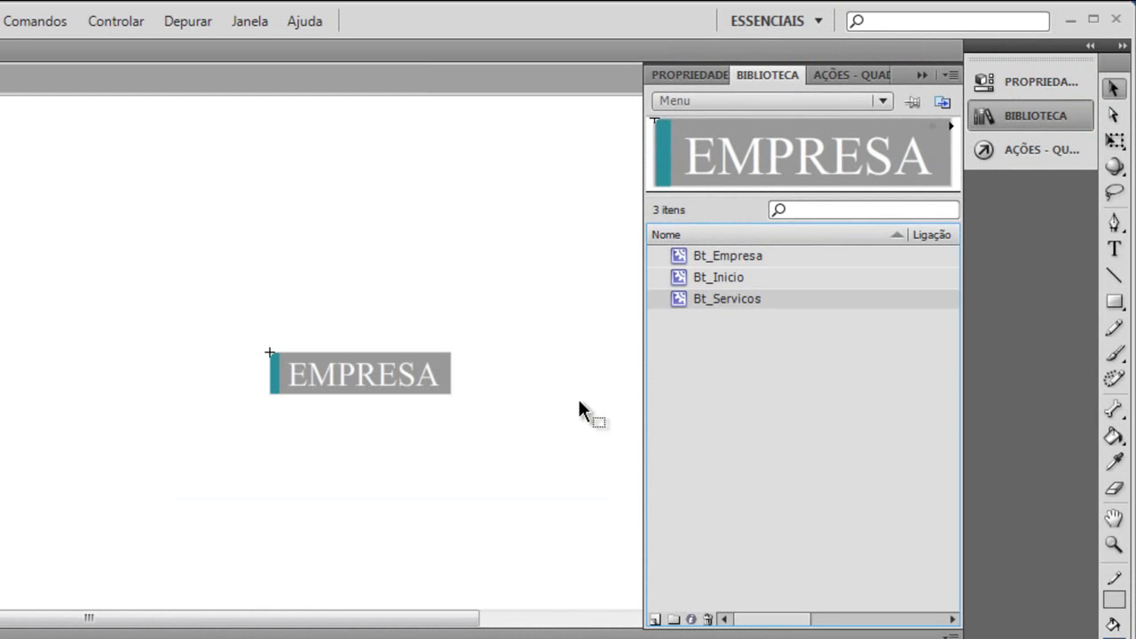
- Open the Bt_Servicos symbol for editing and replace its EMPRESA label with SERVIÇOS
{"action": "double_click", "coordinate": [679, 298]}
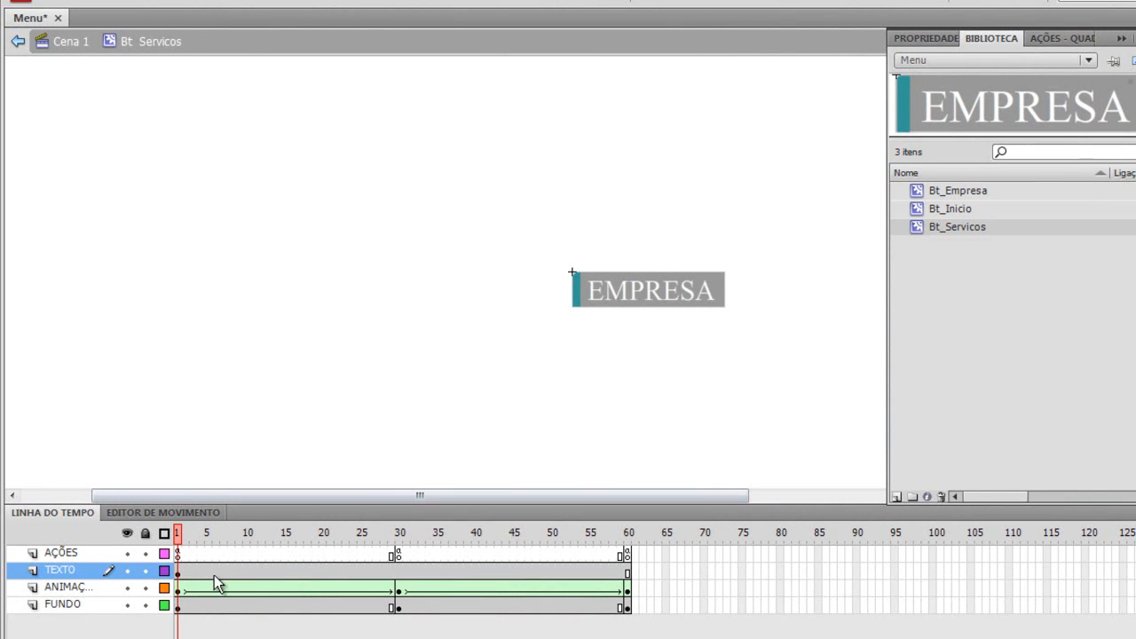
{"action": "left_click", "coordinate": [178, 571]}
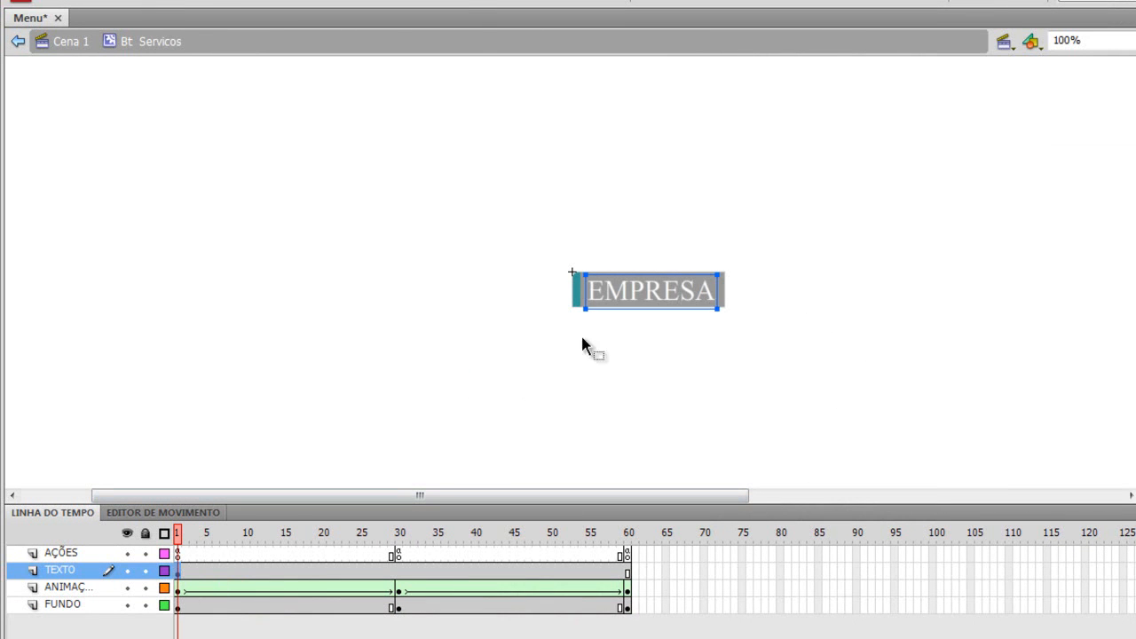
{"action": "double_click", "coordinate": [618, 293]}
{"action": "left_click_drag", "start_coordinate": [598, 290], "coordinate": [717, 283]}
{"action": "type", "text": "servicos"}
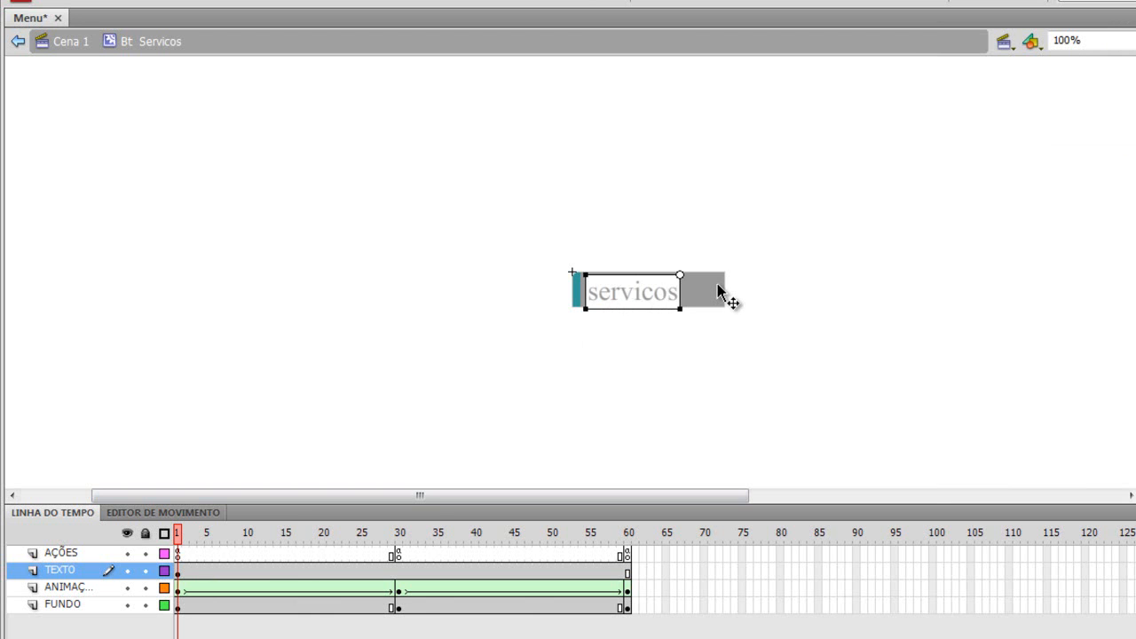
{"action": "key", "text": "BackSpace"}
{"action": "key", "text": "BackSpace"}
{"action": "key", "text": "BackSpace"}
{"action": "key", "text": "BackSpace"}
{"action": "key", "text": "BackSpace"}
{"action": "key", "text": "BackSpace"}
{"action": "key", "text": "BackSpace"}
{"action": "key", "text": "BackSpace"}
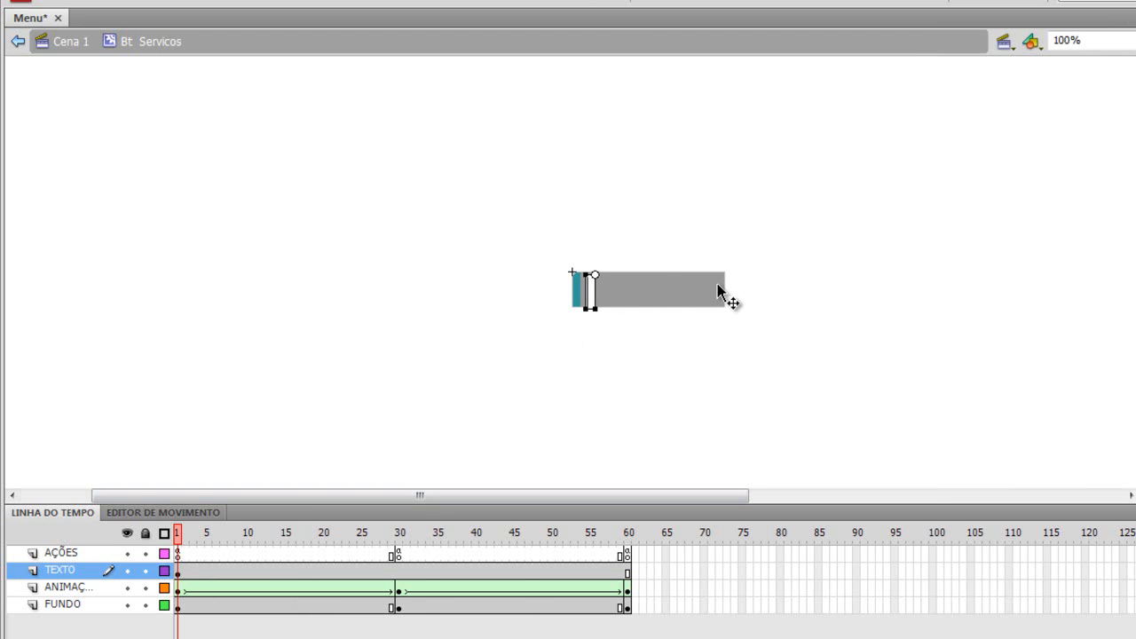
{"action": "type", "text": "SERVIÇOS"}
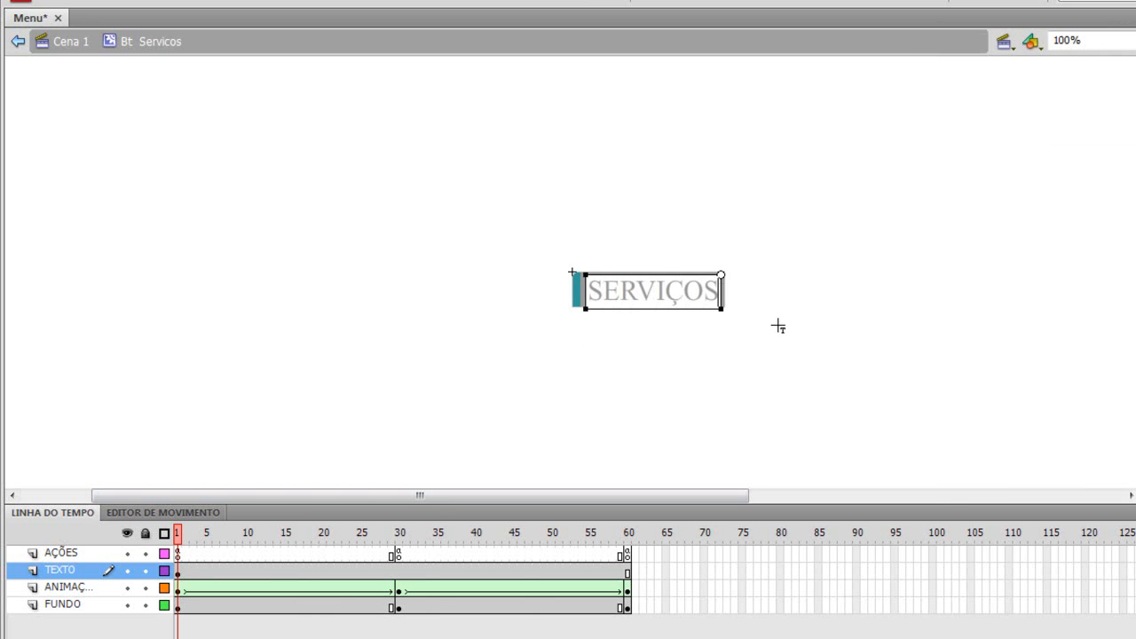
{"action": "key", "text": "Escape"}
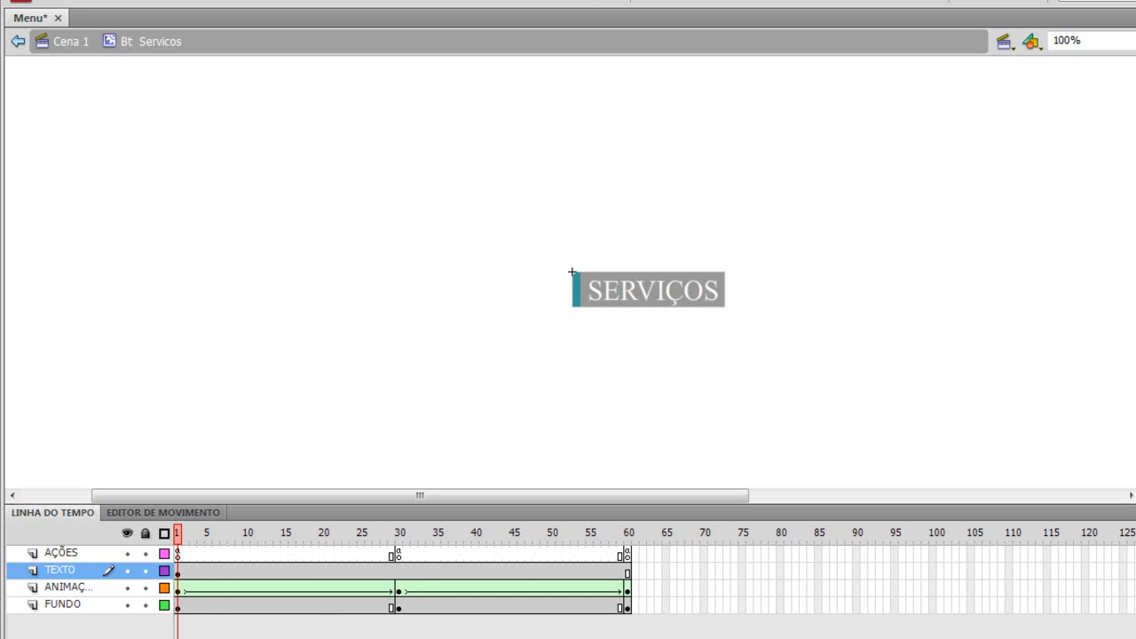
- Nudge the SERVIÇOS text slightly upward on the button and deselect it
{"action": "left_click", "coordinate": [644, 284]}
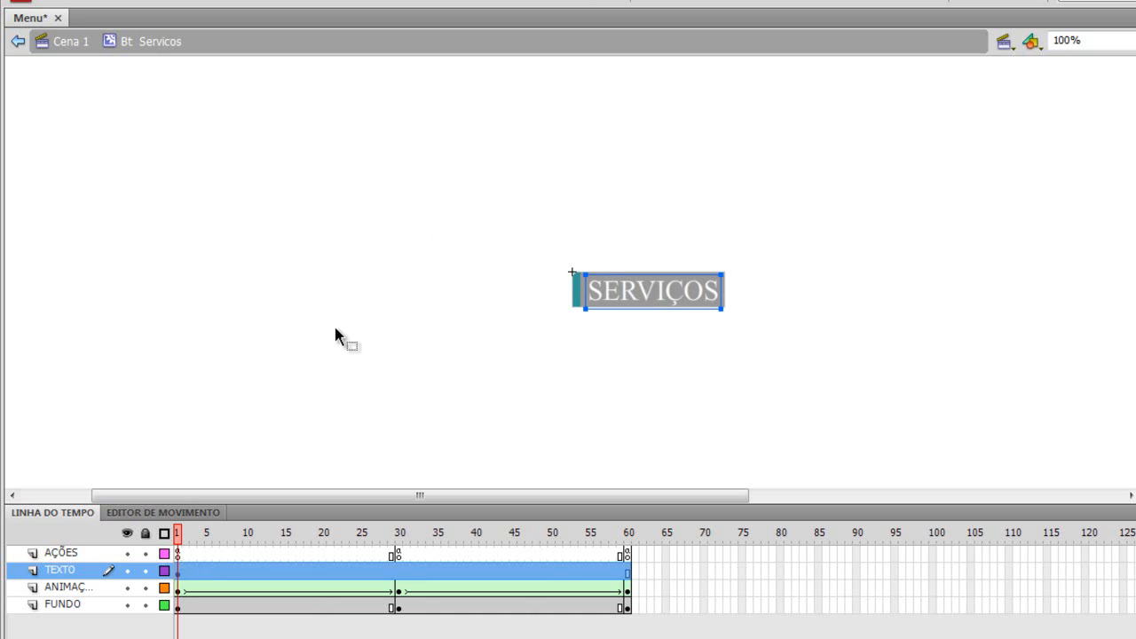
{"action": "key", "text": "Up"}
{"action": "left_click", "coordinate": [317, 348]}
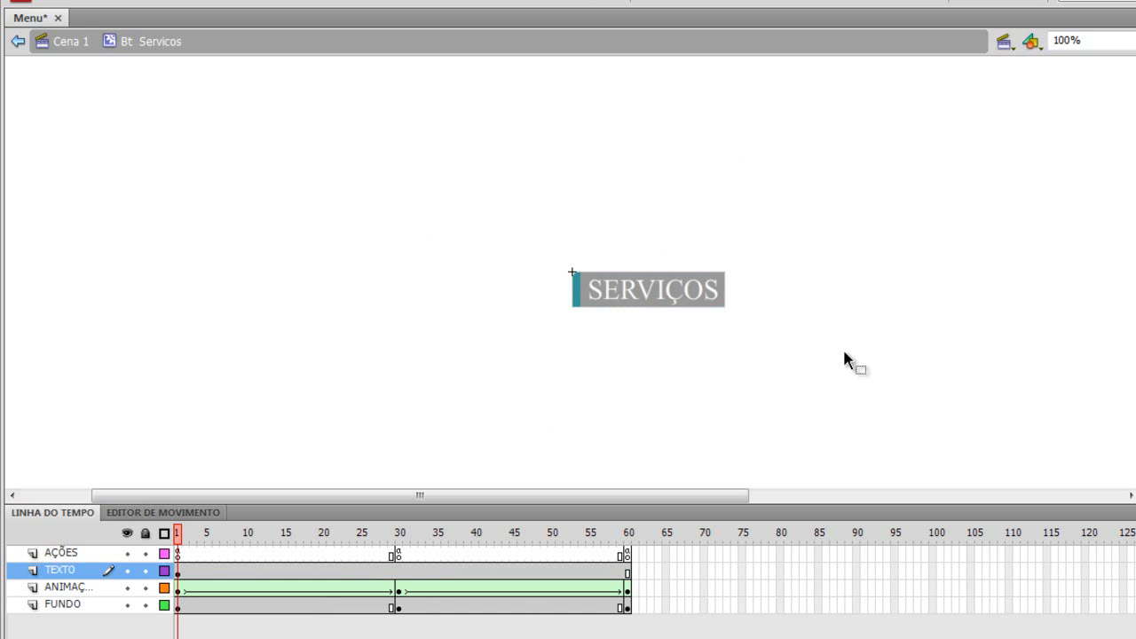
- Duplicate the Bt_Servicos library symbol as a movie clip named Bt_Contato
{"action": "left_click", "coordinate": [1125, 167]}
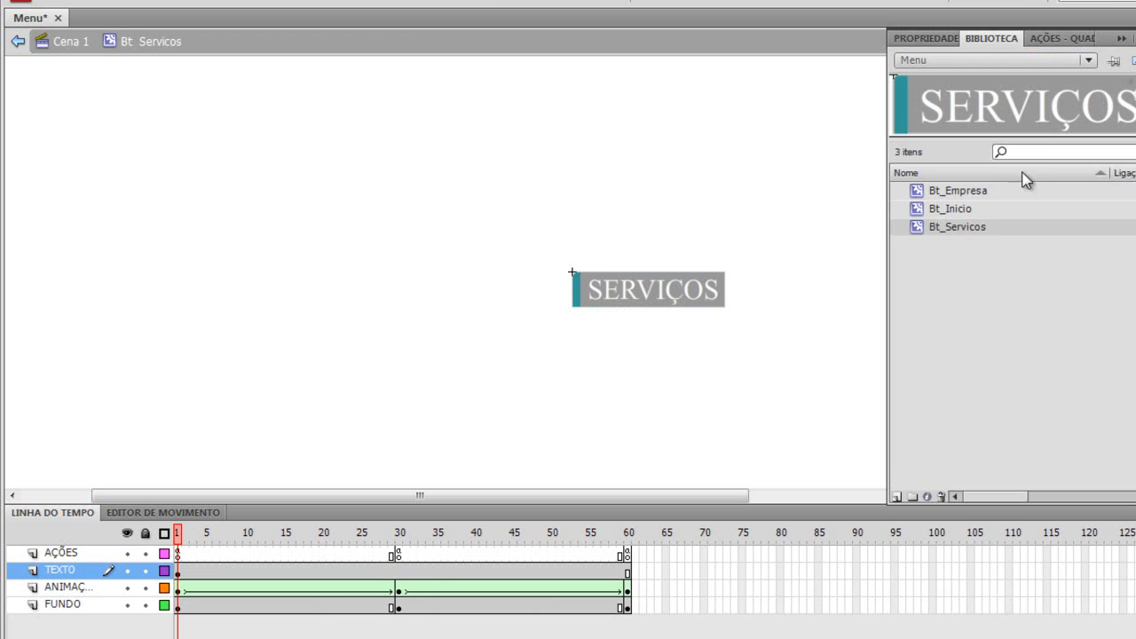
{"action": "right_click", "coordinate": [920, 233]}
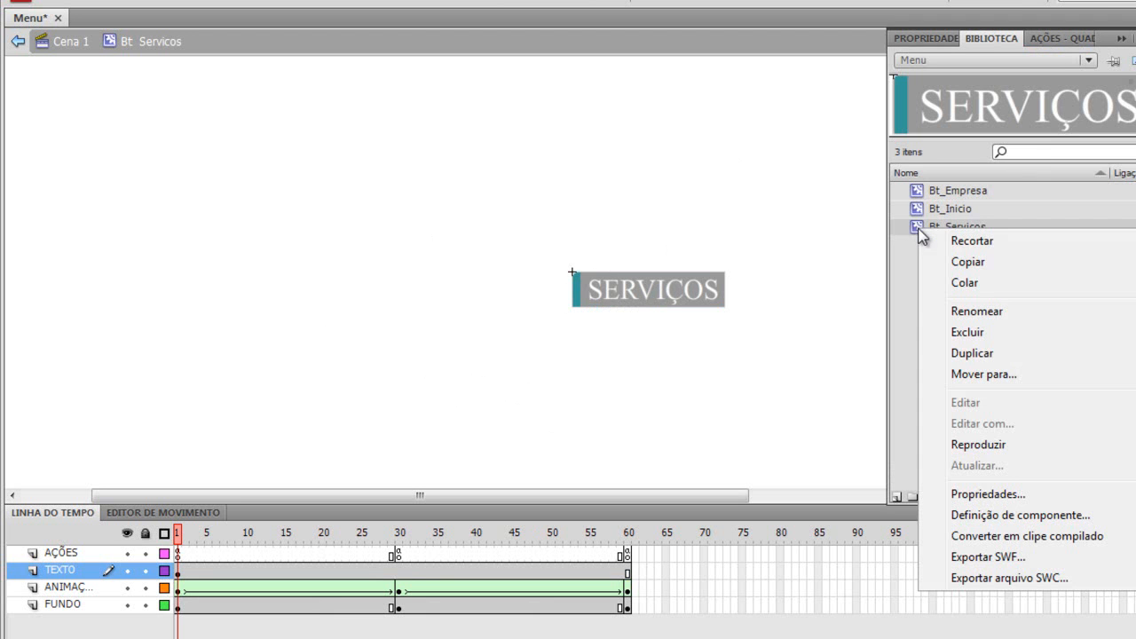
{"action": "left_click", "coordinate": [952, 350]}
{"action": "left_click", "coordinate": [596, 310]}
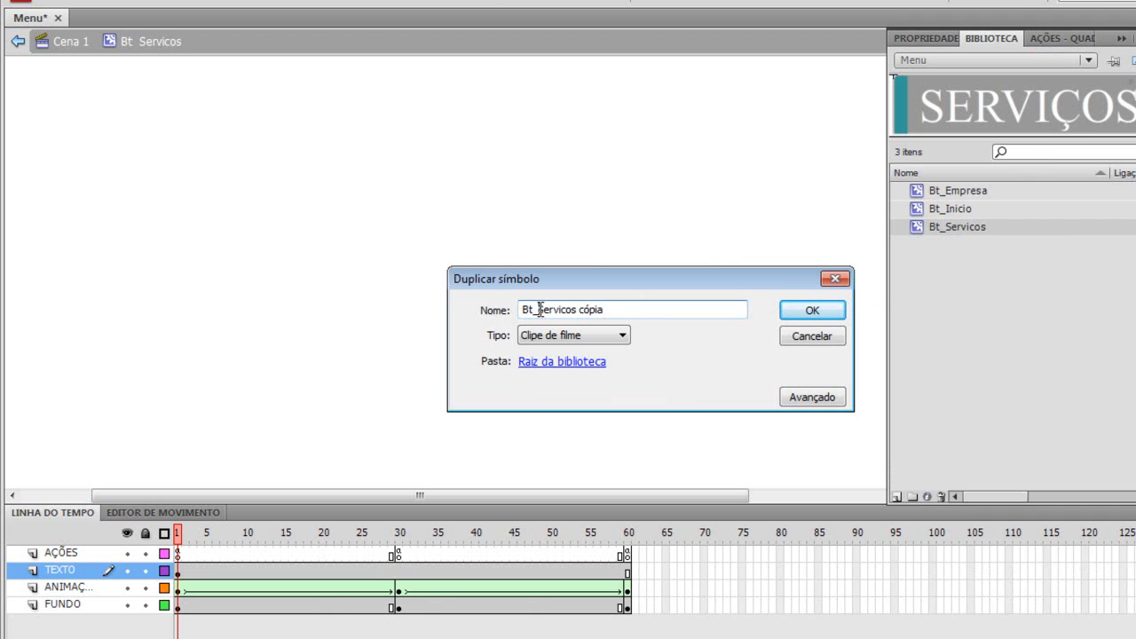
{"action": "left_click_drag", "start_coordinate": [538, 309], "coordinate": [720, 305]}
{"action": "type", "text": "Co"}
{"action": "left_click", "coordinate": [812, 308]}
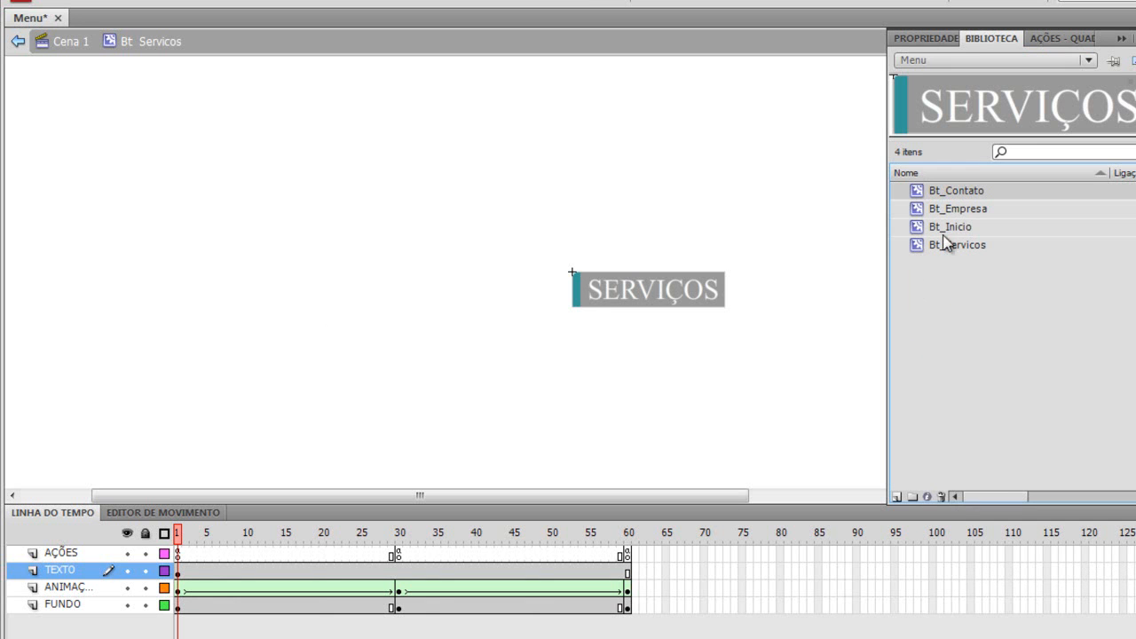
- Open the Bt_Contato symbol for editing and replace its SERVIÇOS label with CONTATO
{"action": "double_click", "coordinate": [918, 190]}
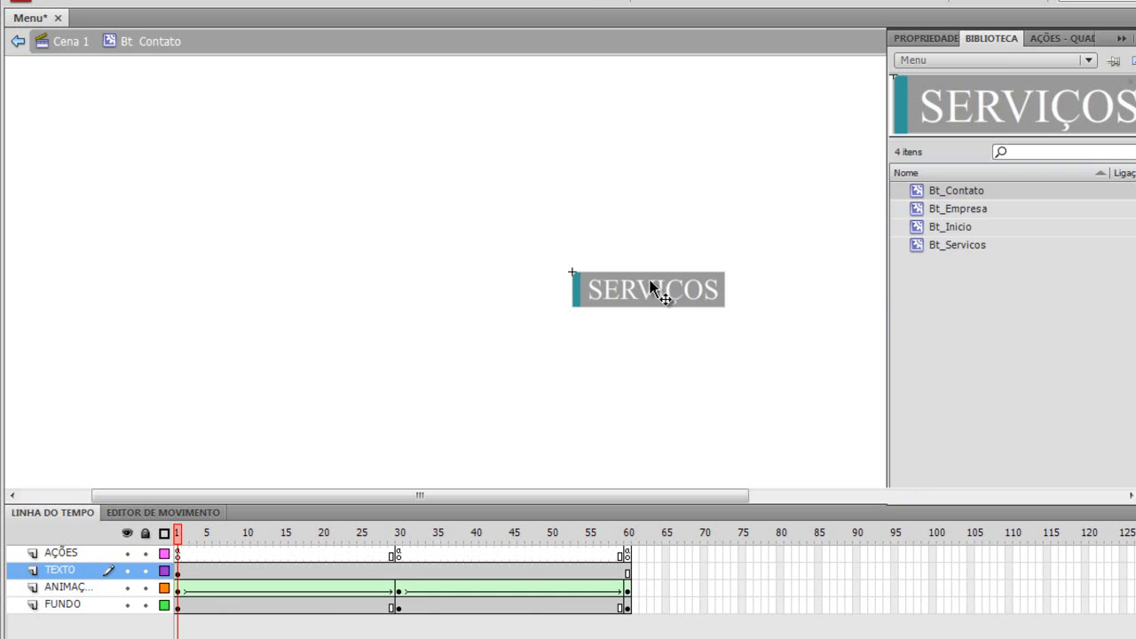
{"action": "left_click", "coordinate": [654, 278]}
{"action": "double_click", "coordinate": [612, 295]}
{"action": "left_click_drag", "start_coordinate": [588, 291], "coordinate": [773, 292]}
{"action": "key", "text": "Delete"}
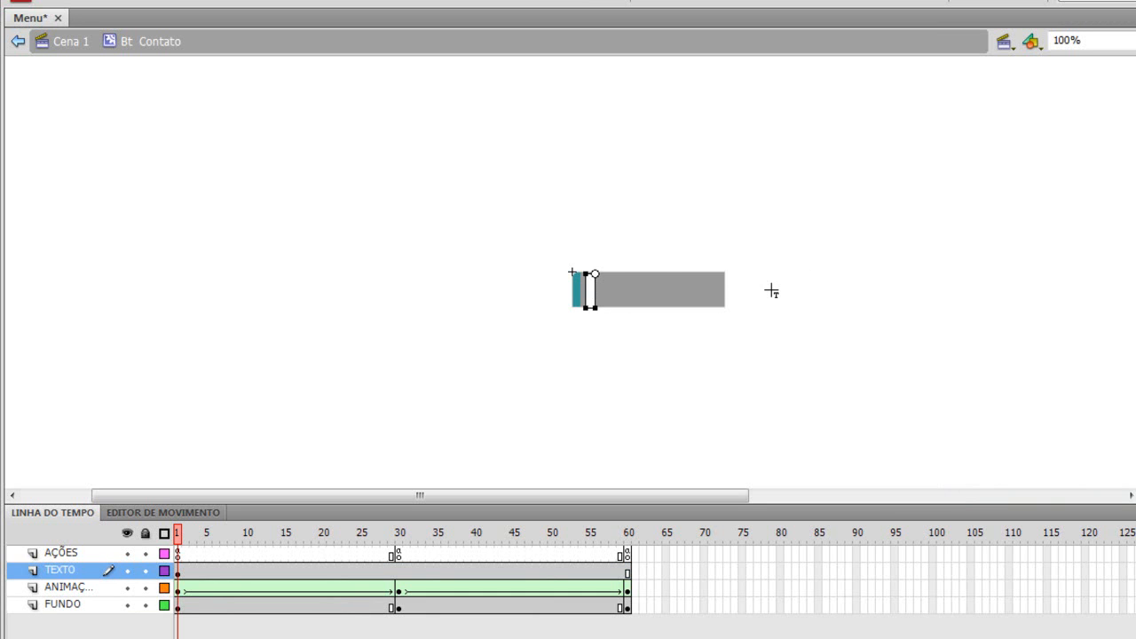
{"action": "type", "text": "CONTATO"}
{"action": "key", "text": "Escape"}
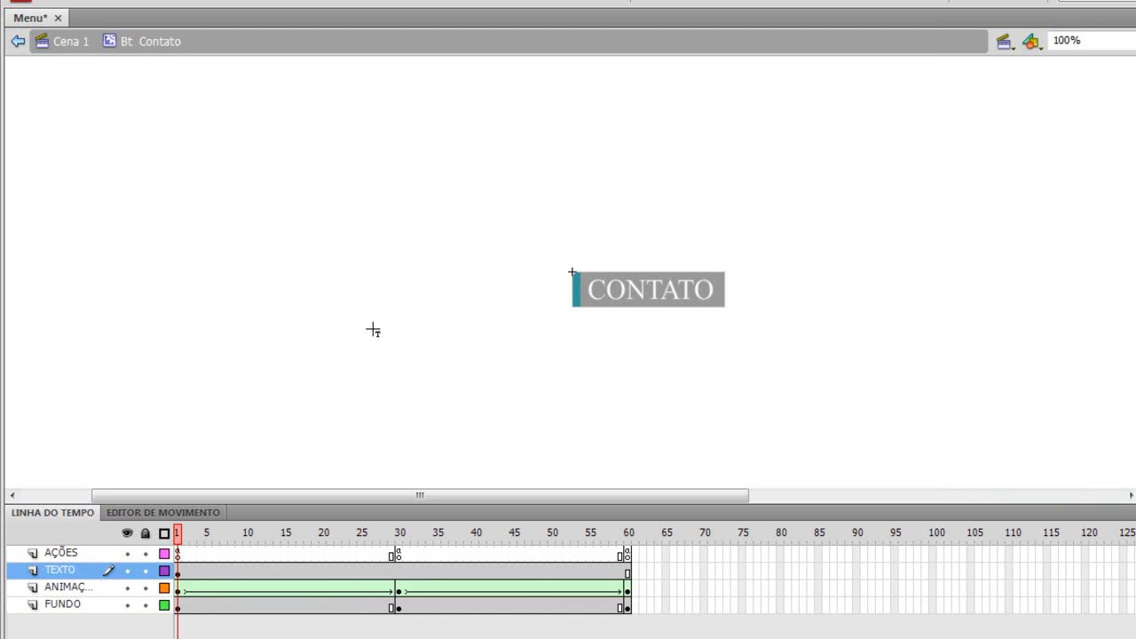
- Return to Cena 1 and stack instances of Bt_Empresa and Bt_Servicos beneath the INÍCIO button on the stage
{"action": "left_click", "coordinate": [78, 48]}
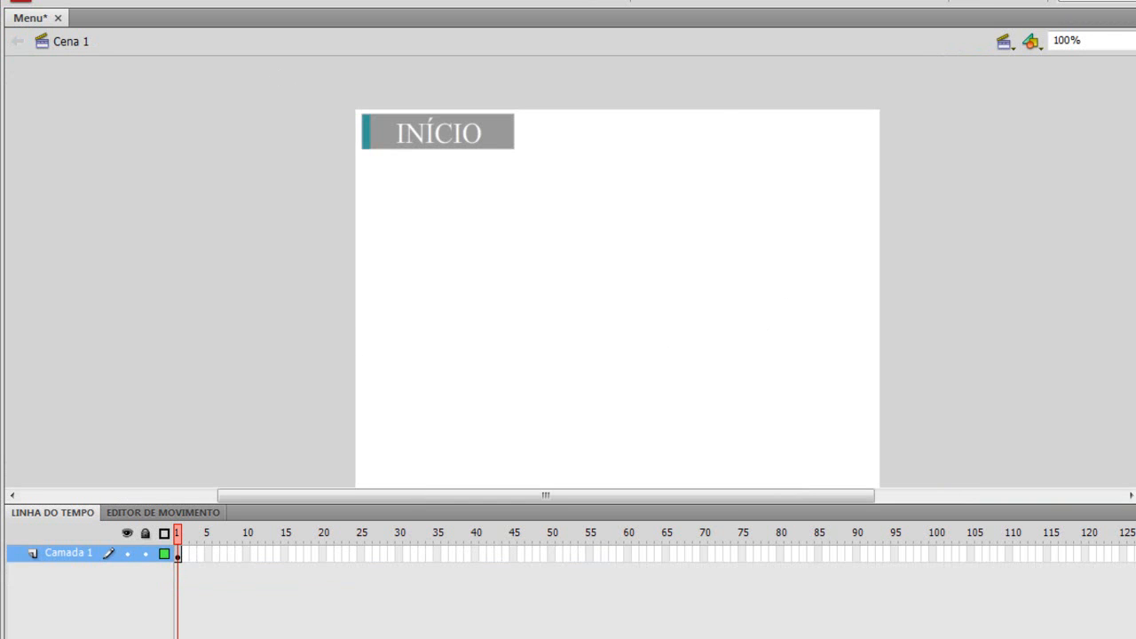
{"action": "key", "text": "ctrl+l"}
{"action": "left_click_drag", "start_coordinate": [937, 218], "coordinate": [439, 169]}
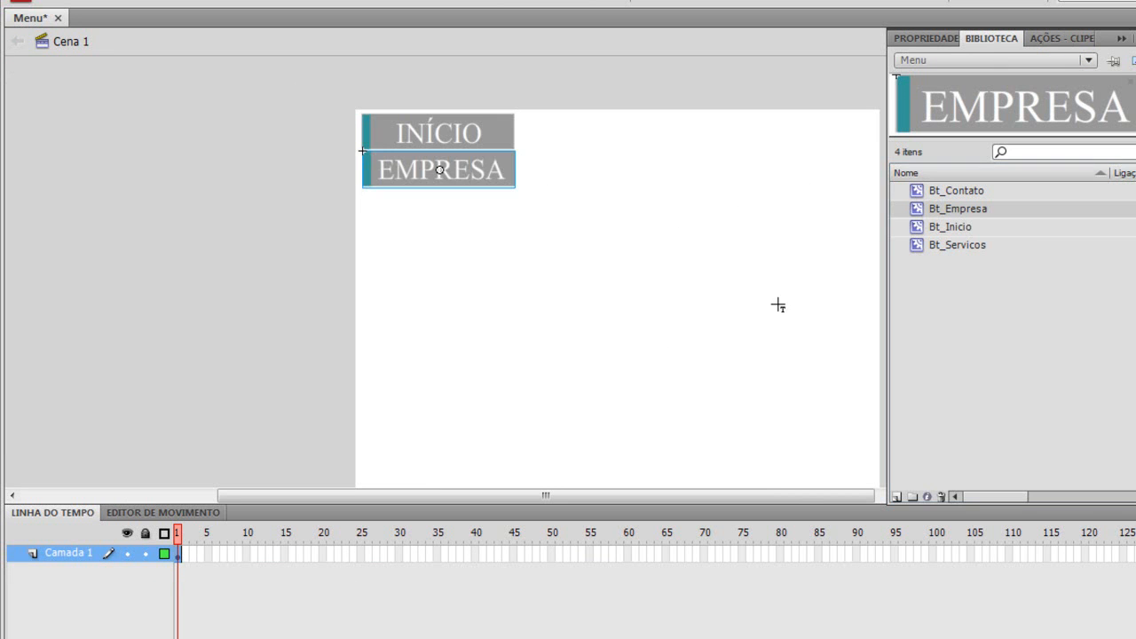
{"action": "left_click_drag", "start_coordinate": [963, 246], "coordinate": [443, 215]}
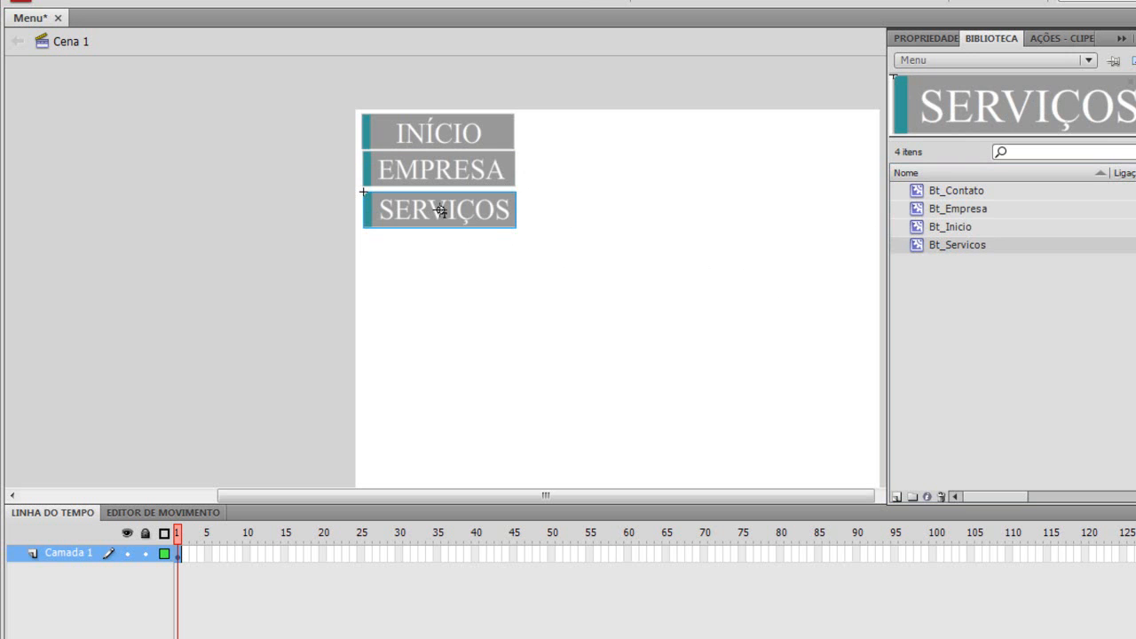
{"action": "key", "text": "Down"}
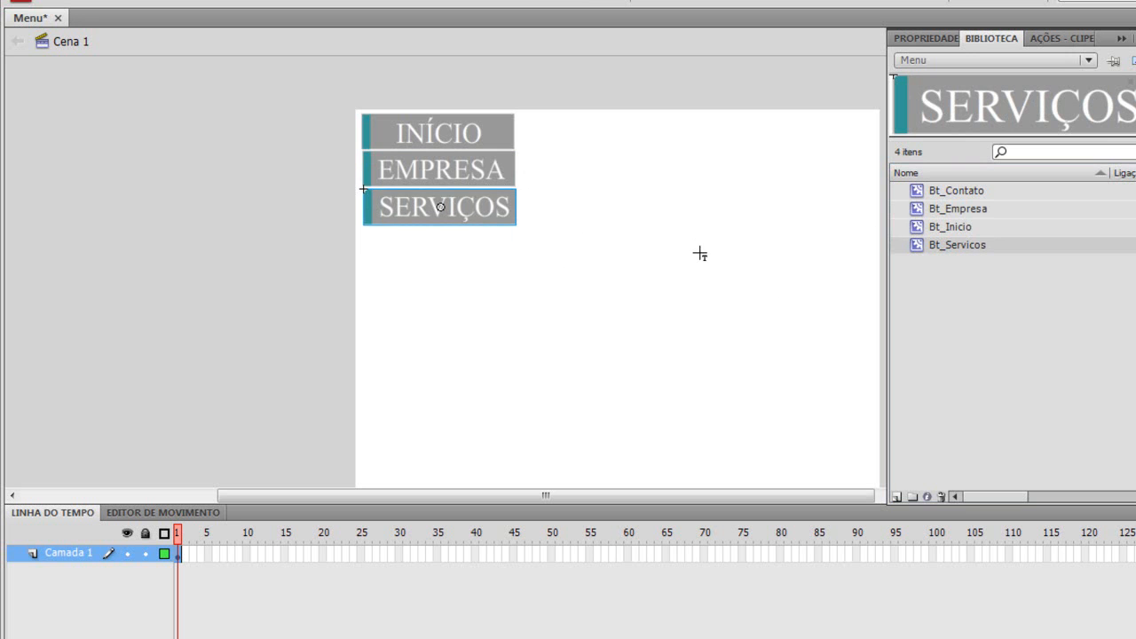
- Place a Bt_Contato instance beneath the SERVIÇOS button and tidy the SERVIÇOS button's alignment in the stack
{"action": "left_click", "coordinate": [998, 226]}
{"action": "left_click_drag", "start_coordinate": [963, 191], "coordinate": [439, 246]}
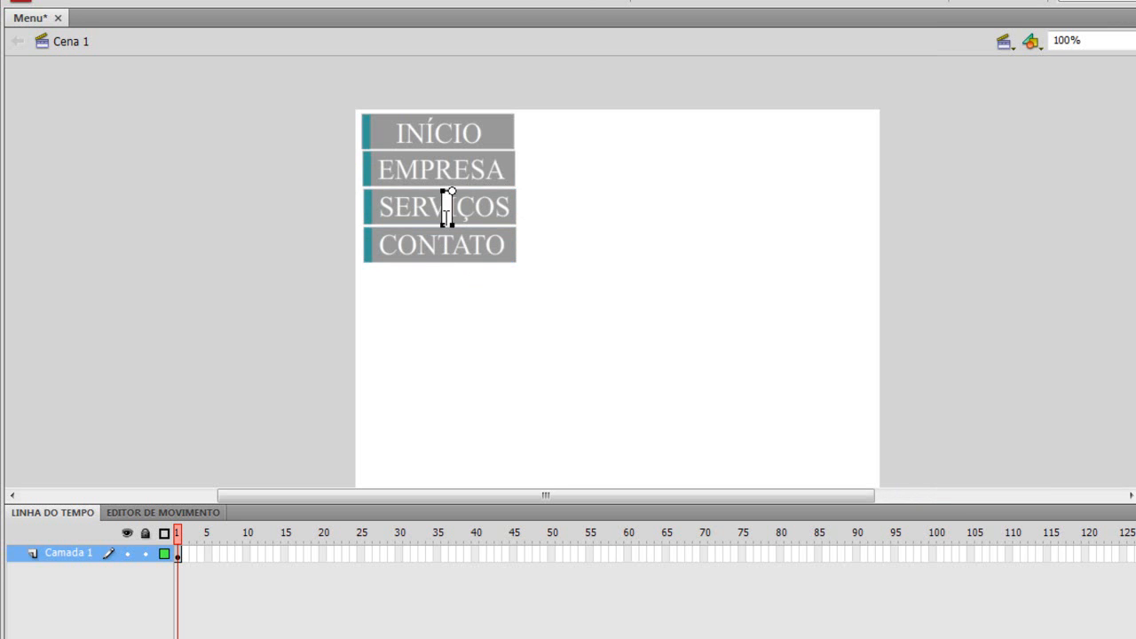
{"action": "left_click_drag", "start_coordinate": [496, 198], "coordinate": [495, 201]}
{"action": "left_click", "coordinate": [654, 223]}
- Check the positions of the INÍCIO and EMPRESA buttons, and move all four menu buttons together to X 0
{"action": "left_click", "coordinate": [516, 138]}
{"action": "left_click", "coordinate": [1110, 107]}
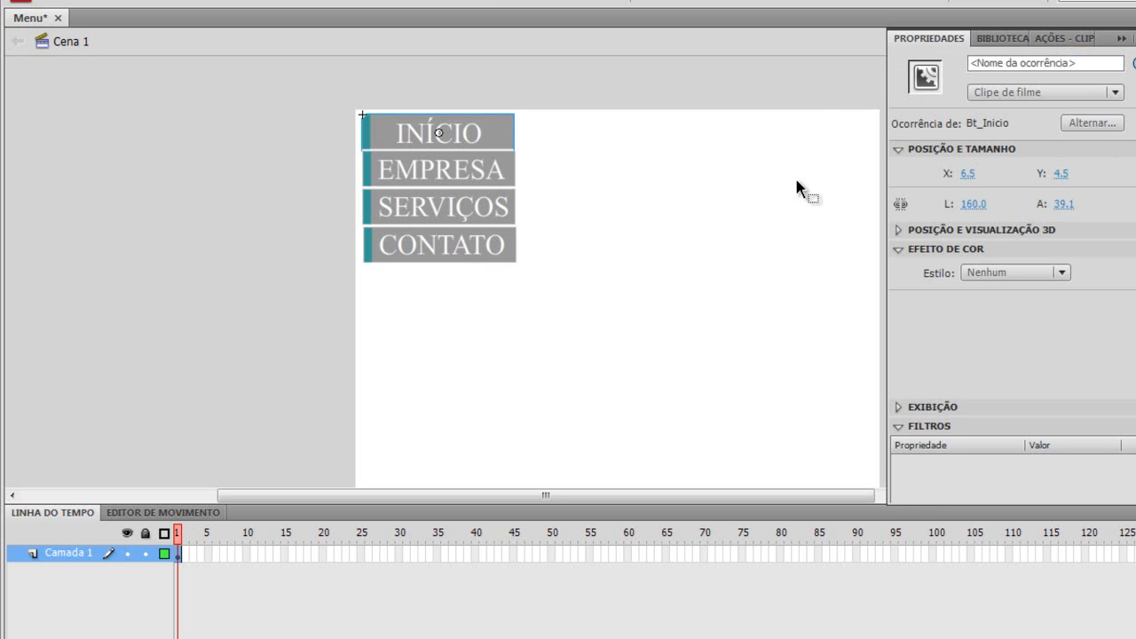
{"action": "left_click", "coordinate": [491, 183]}
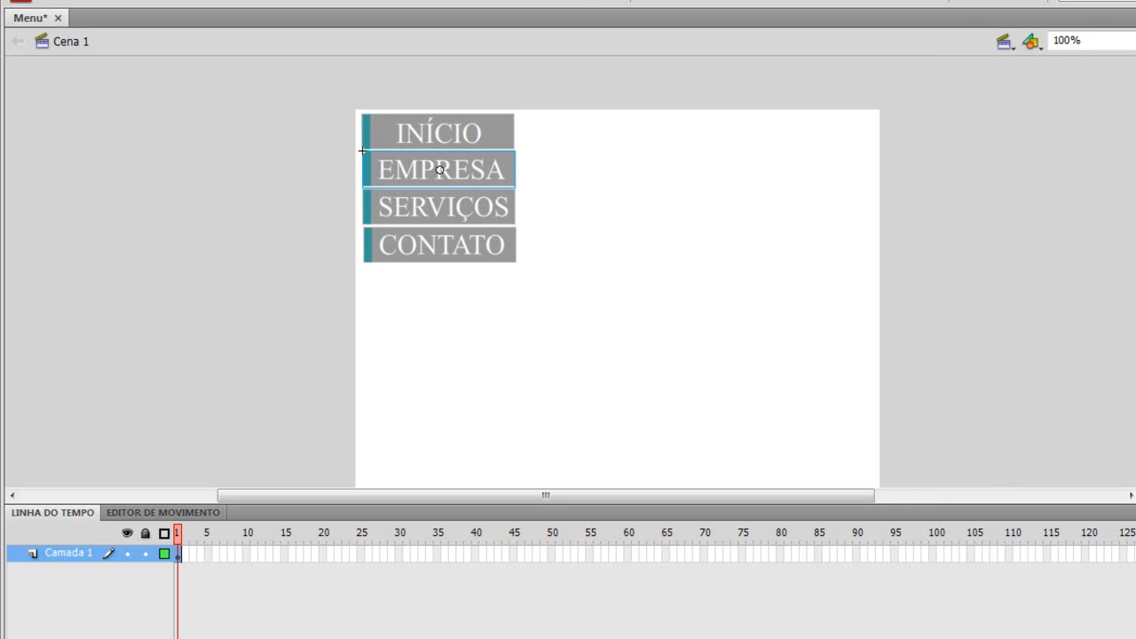
{"action": "left_click", "coordinate": [1130, 96]}
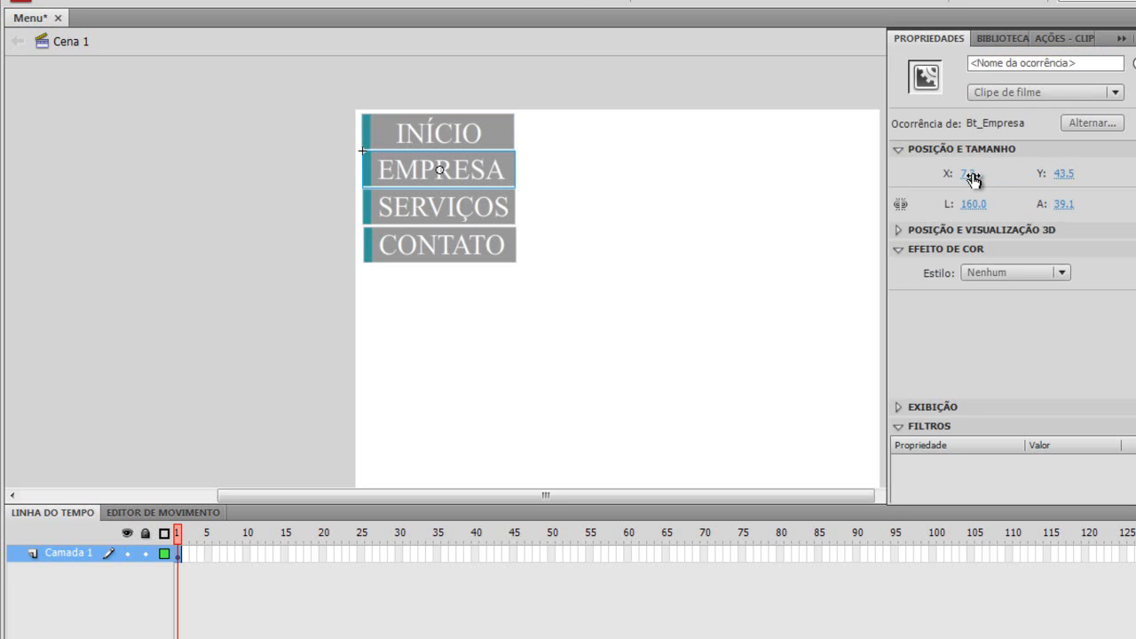
{"action": "left_click", "coordinate": [663, 264]}
{"action": "left_click", "coordinate": [489, 131]}
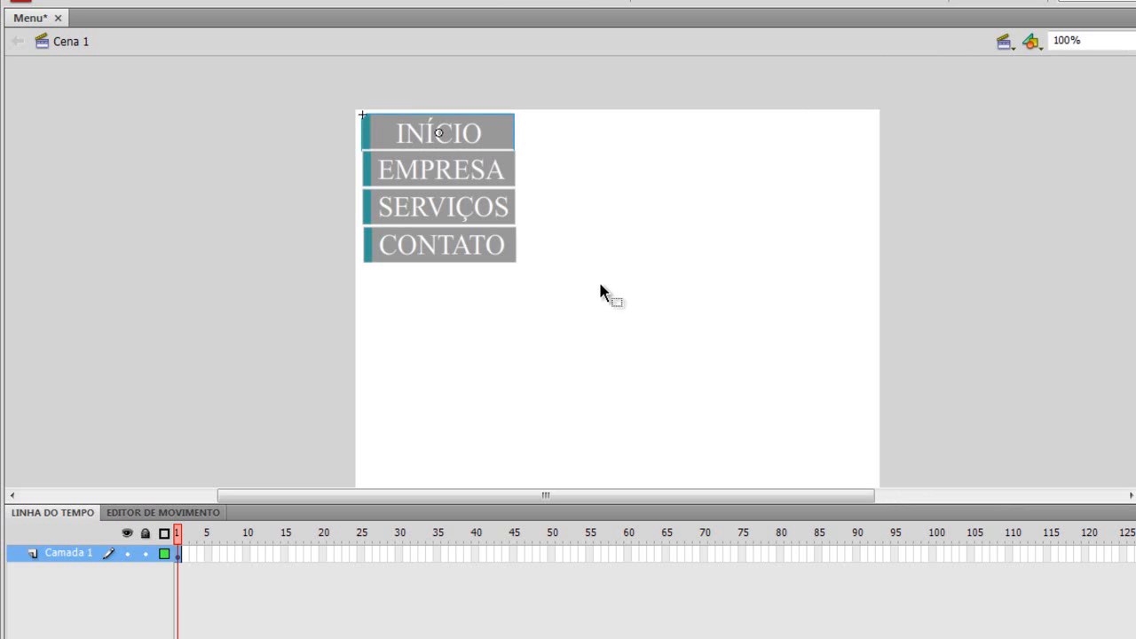
{"action": "left_click_drag", "start_coordinate": [620, 314], "coordinate": [484, 129]}
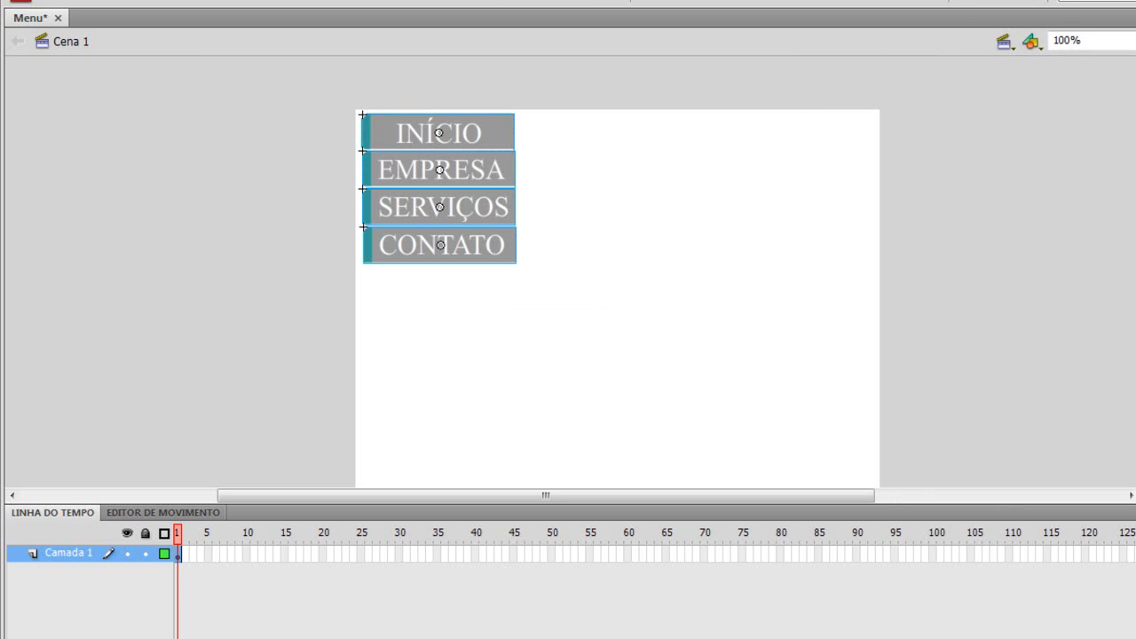
{"action": "left_click", "coordinate": [1131, 96]}
{"action": "left_click", "coordinate": [967, 174]}
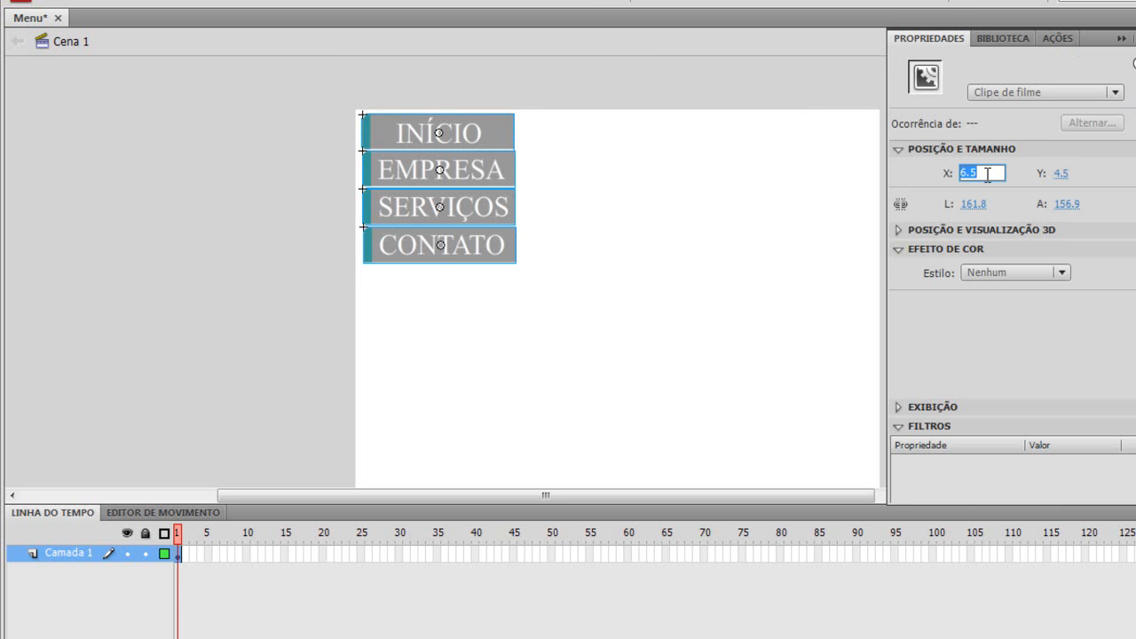
{"action": "type", "text": "0"}
{"action": "key", "text": "Return"}
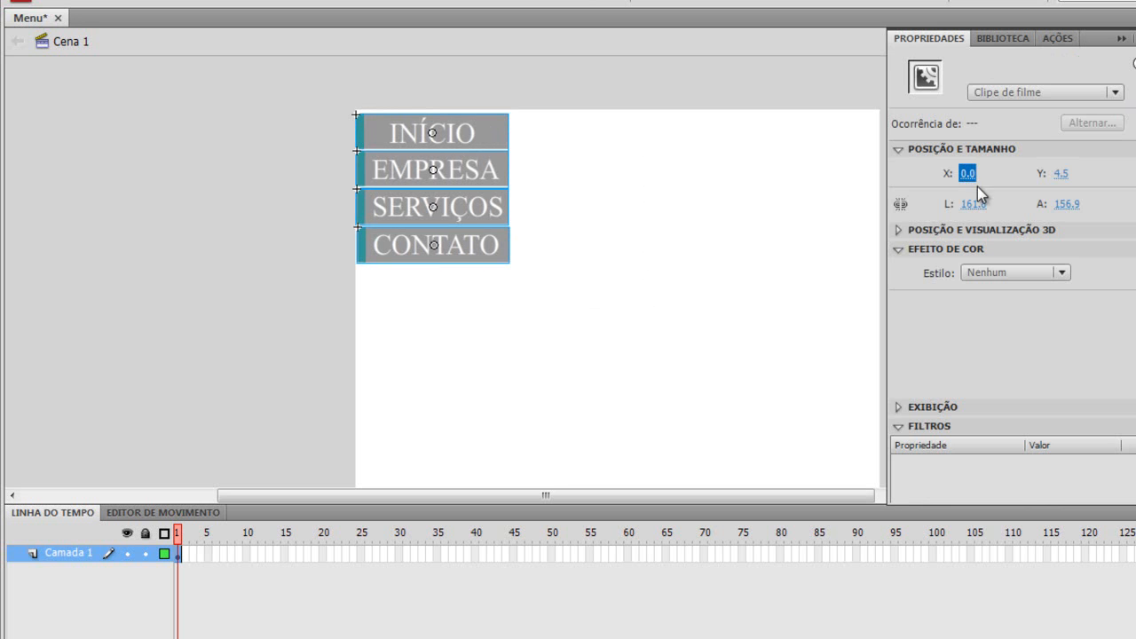
{"action": "left_click", "coordinate": [690, 293]}
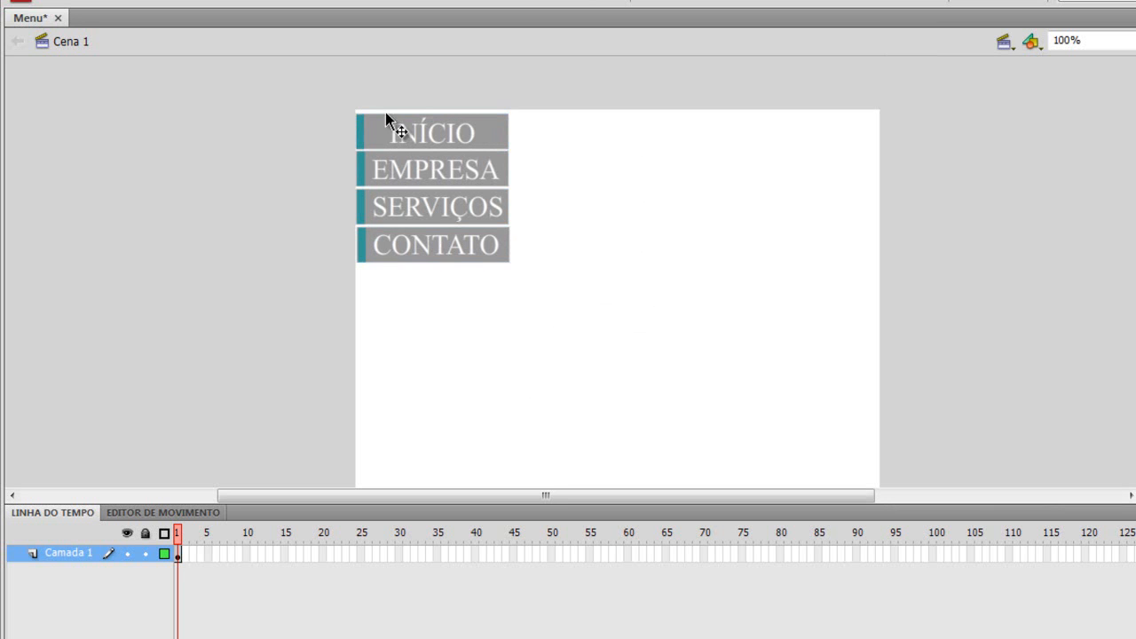
- Set the X position of the CONTATO button alone to 0 and deselect it
{"action": "left_click", "coordinate": [451, 246]}
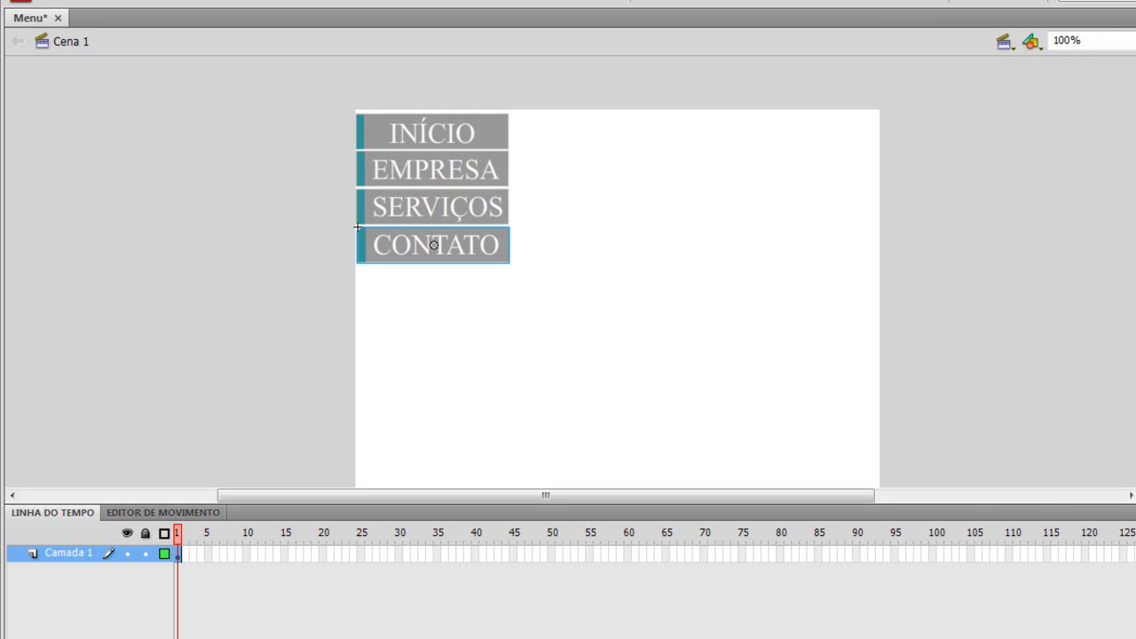
{"action": "left_click", "coordinate": [1135, 76]}
{"action": "left_click", "coordinate": [1135, 53]}
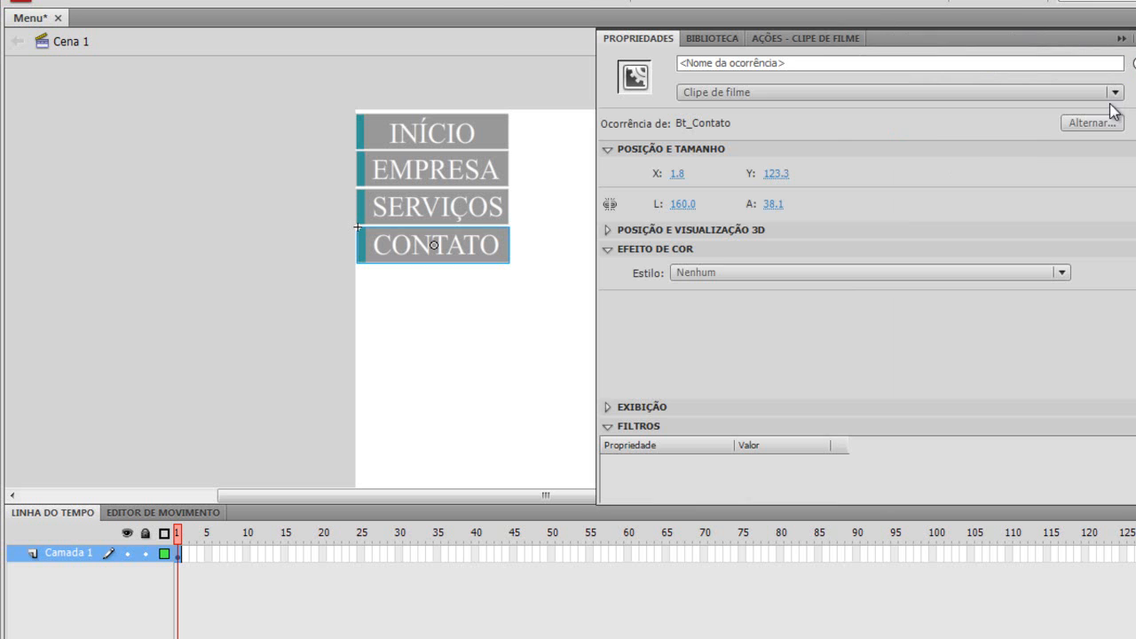
{"action": "left_click", "coordinate": [677, 174]}
{"action": "type", "text": "0"}
{"action": "key", "text": "Return"}
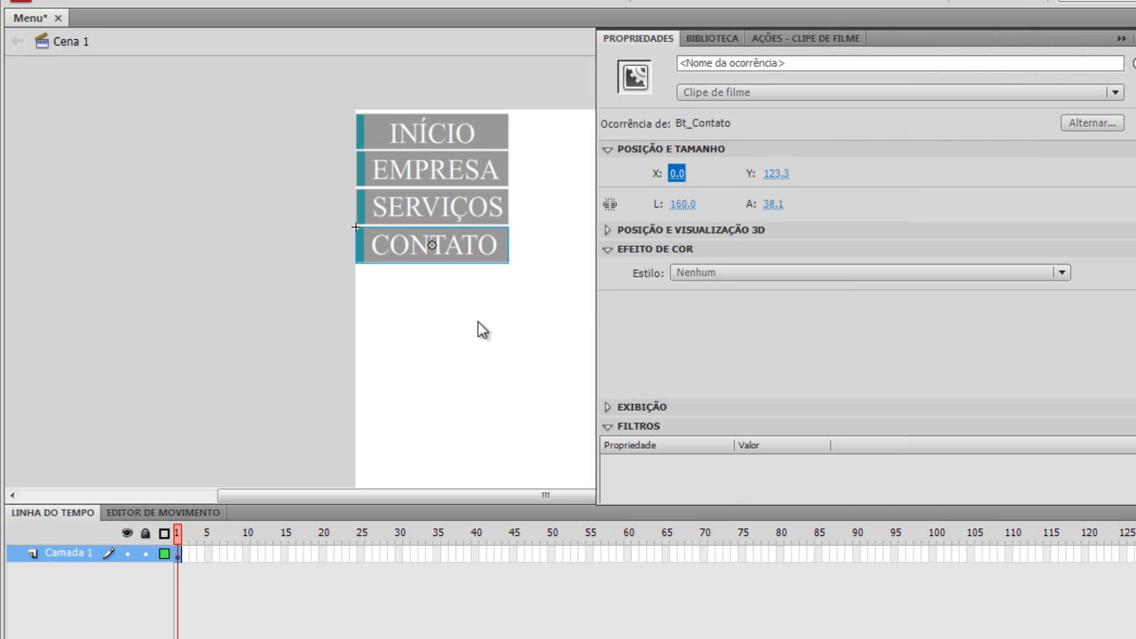
{"action": "left_click", "coordinate": [514, 302]}
- Set the X position of the SERVIÇOS button to 0 and deselect it
{"action": "left_click", "coordinate": [461, 210]}
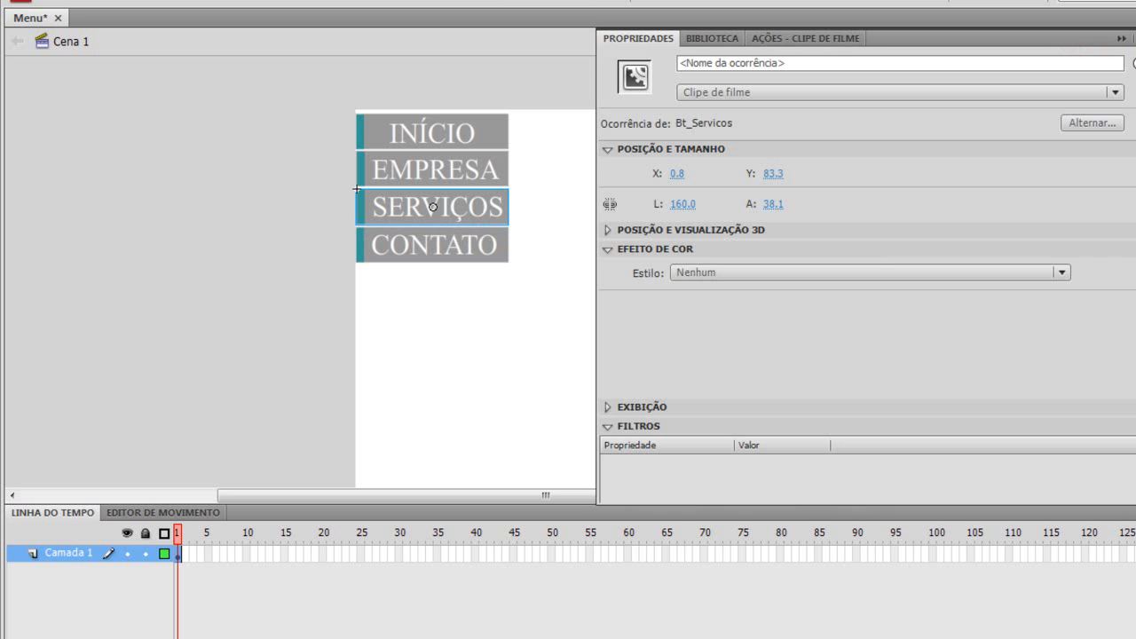
{"action": "left_click", "coordinate": [678, 174]}
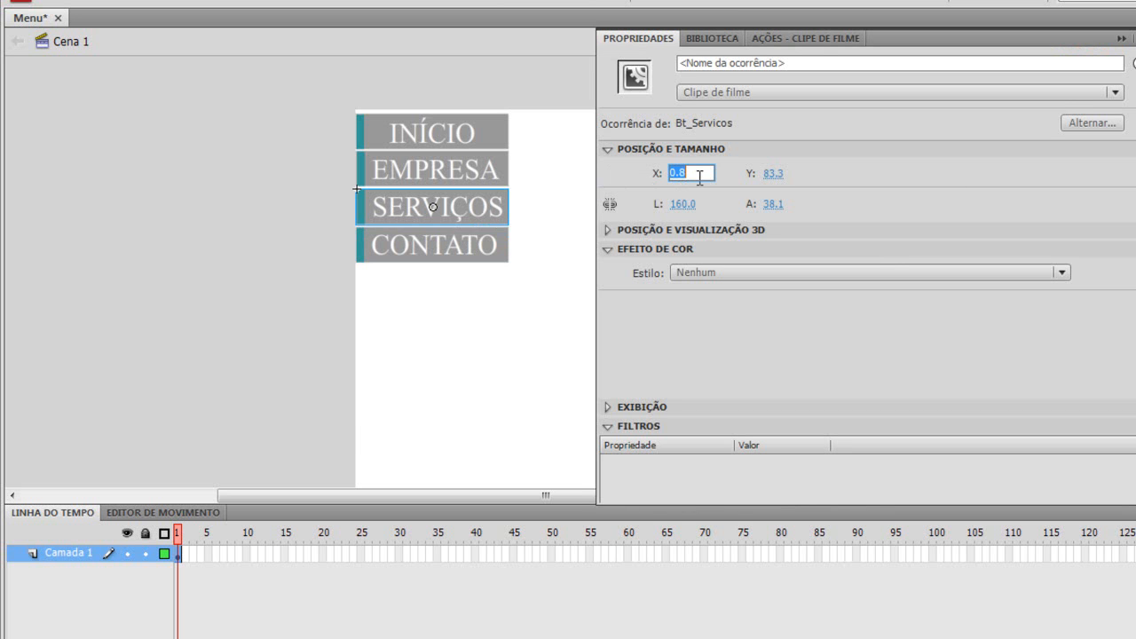
{"action": "type", "text": "0"}
{"action": "key", "text": "Return"}
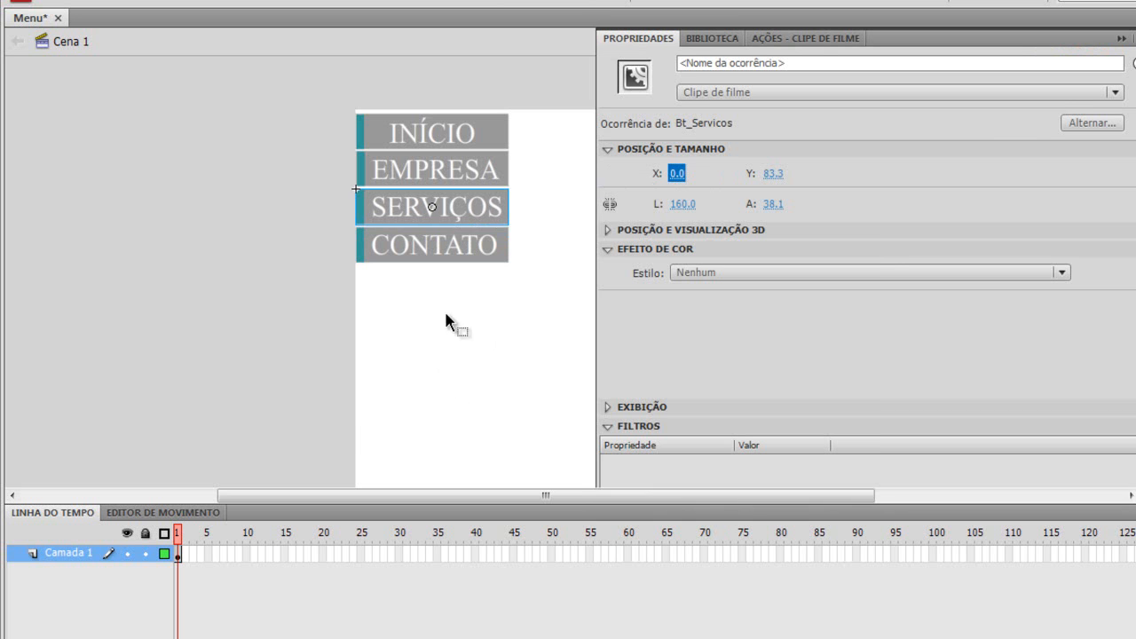
{"action": "left_click", "coordinate": [439, 373]}
- Set the X position of the EMPRESA button to 0 and deselect it
{"action": "left_click", "coordinate": [439, 175]}
{"action": "left_click", "coordinate": [1134, 82]}
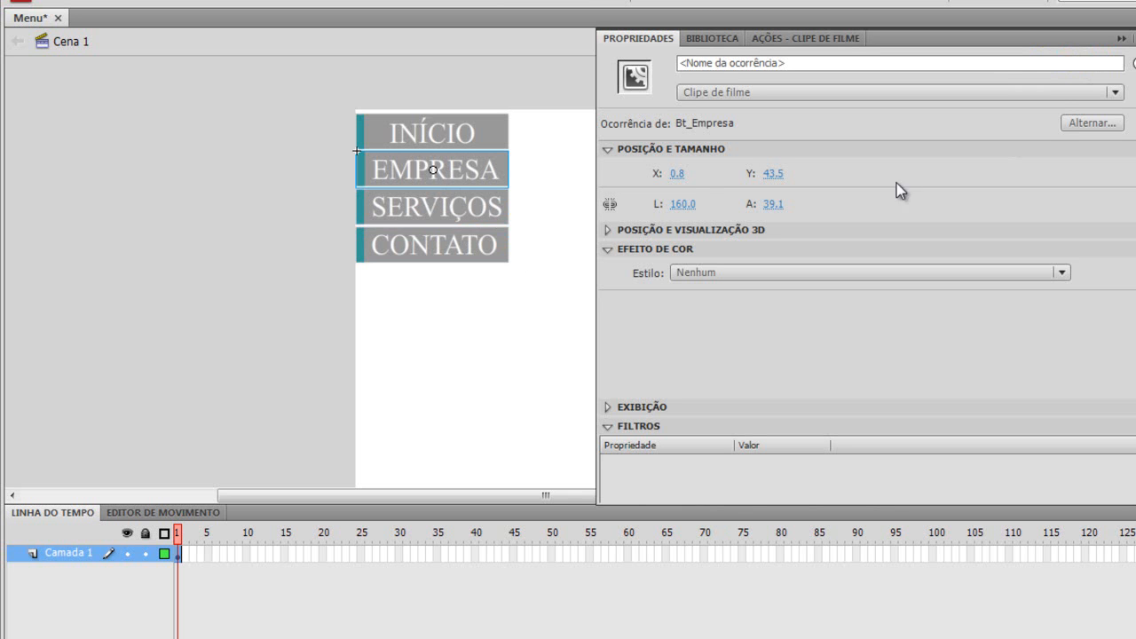
{"action": "left_click", "coordinate": [681, 174]}
{"action": "type", "text": "0"}
{"action": "key", "text": "Return"}
{"action": "left_click", "coordinate": [505, 274]}
- Check the INÍCIO button's position, and test the movie to try the rollover behaviour of the menu buttons
{"action": "left_click", "coordinate": [470, 135]}
{"action": "key", "text": "ctrl+F3"}
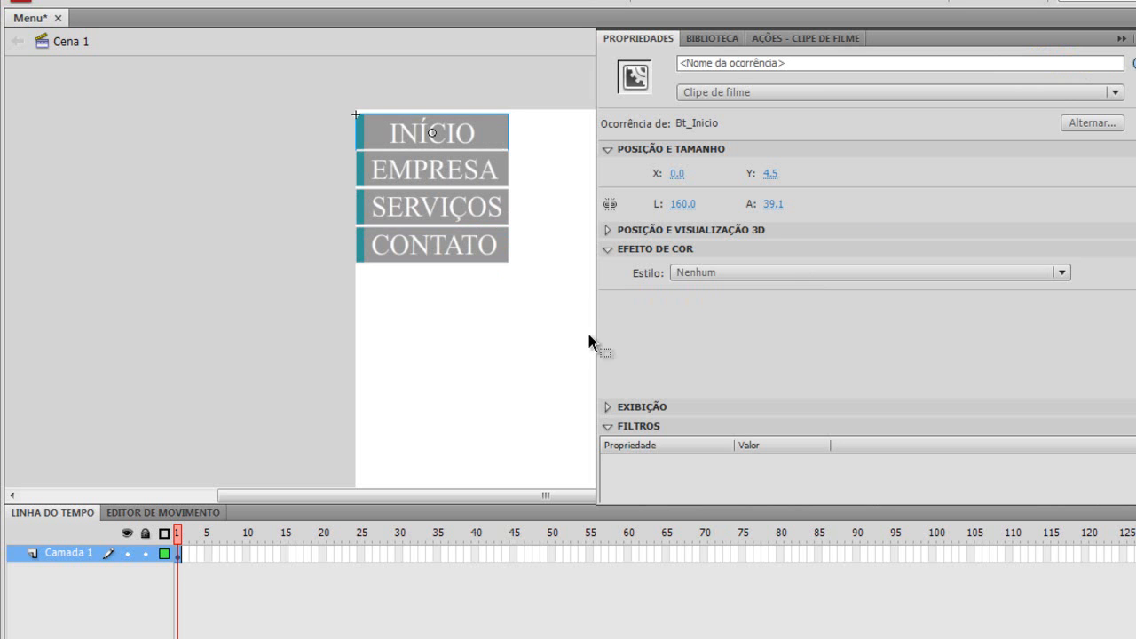
{"action": "left_click", "coordinate": [451, 362]}
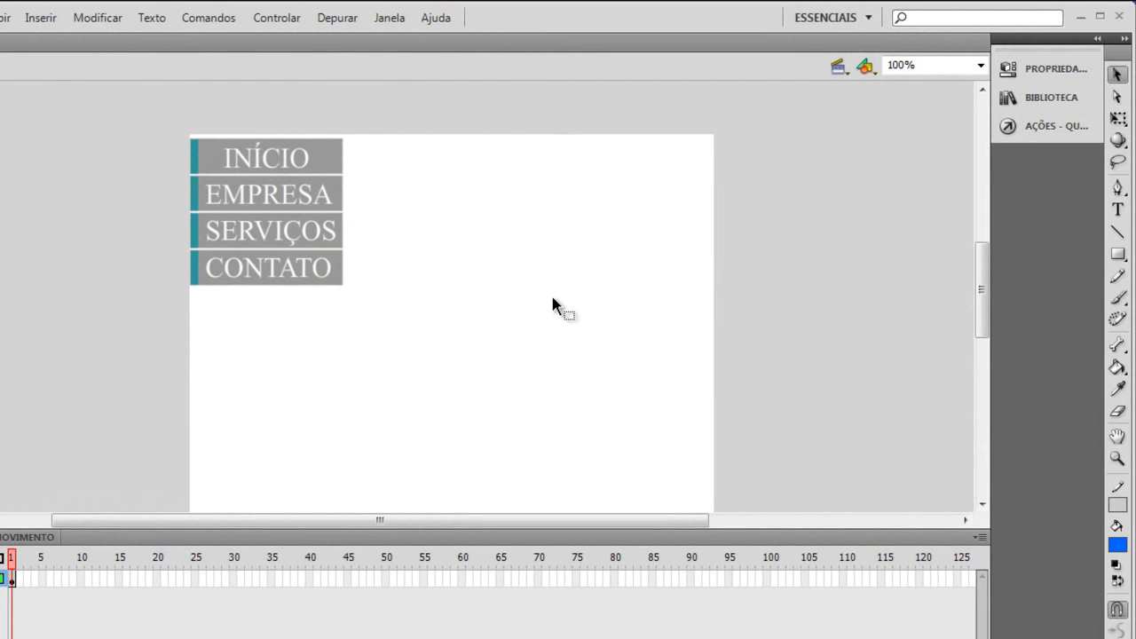
{"action": "key", "text": "ctrl+Return"}
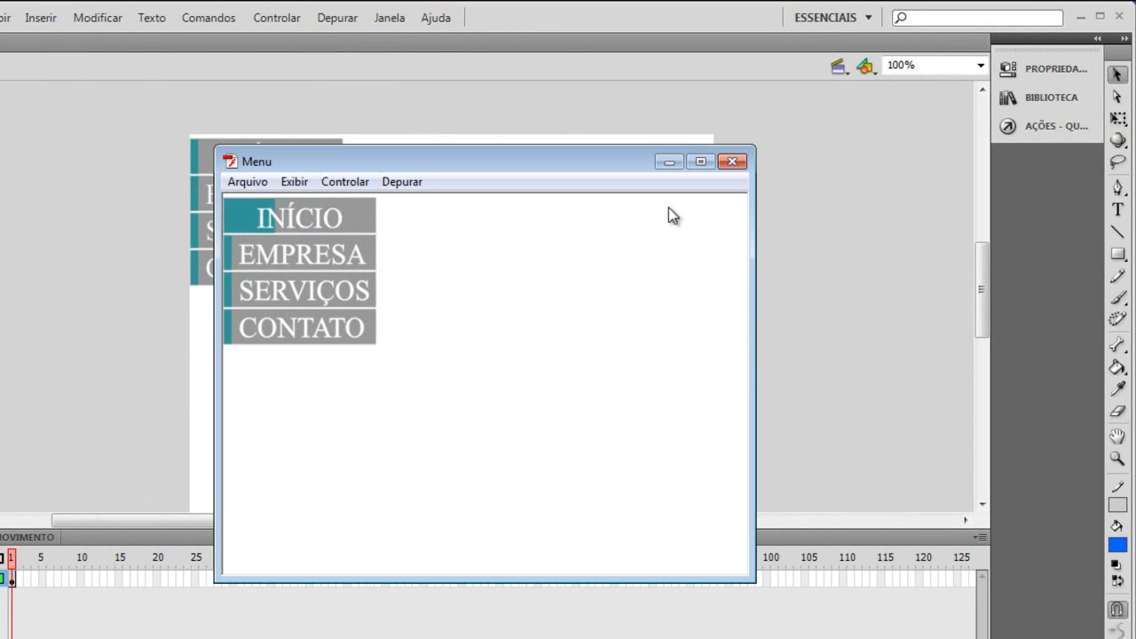
{"action": "left_click", "coordinate": [729, 167]}
- Compare the action scripts attached to the INÍCIO and EMPRESA button instances
{"action": "left_click", "coordinate": [315, 151]}
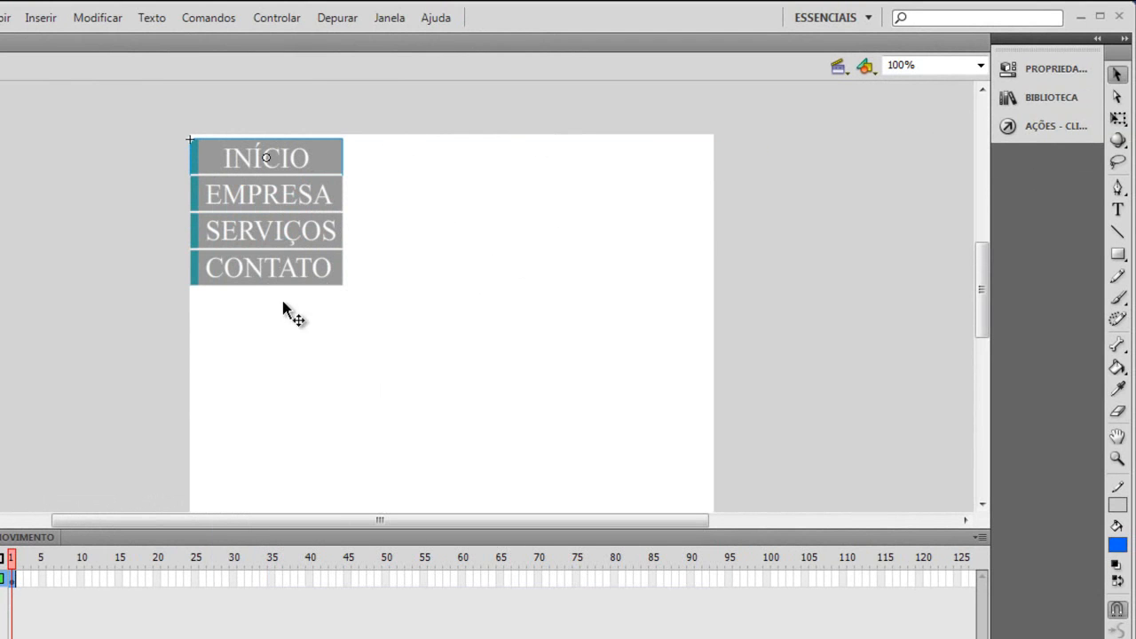
{"action": "left_click", "coordinate": [1050, 127]}
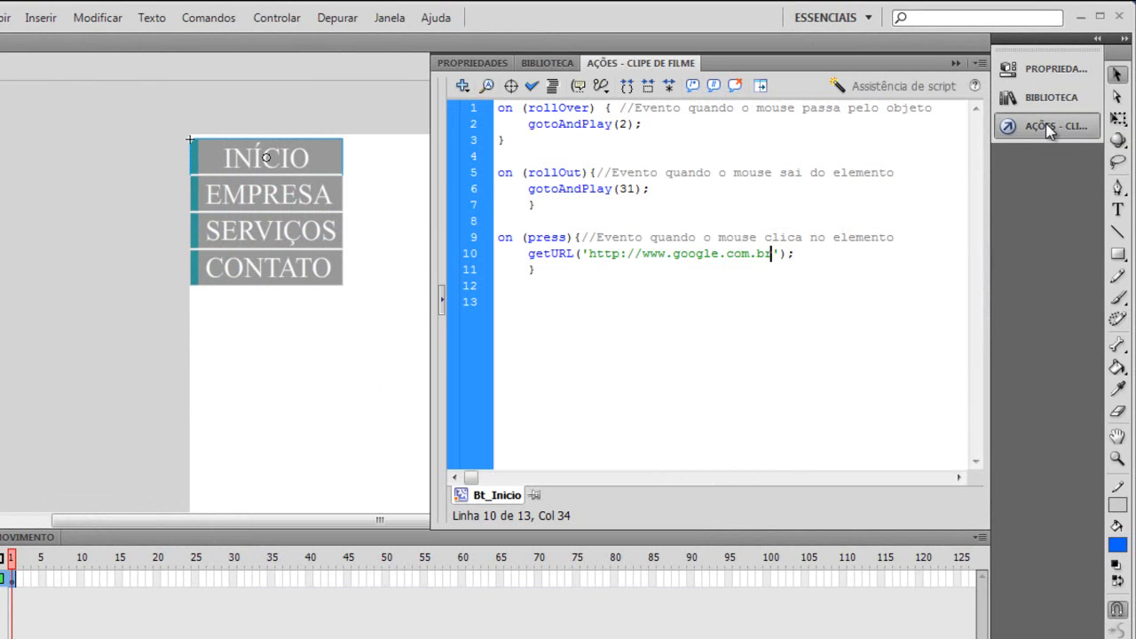
{"action": "left_click", "coordinate": [223, 192]}
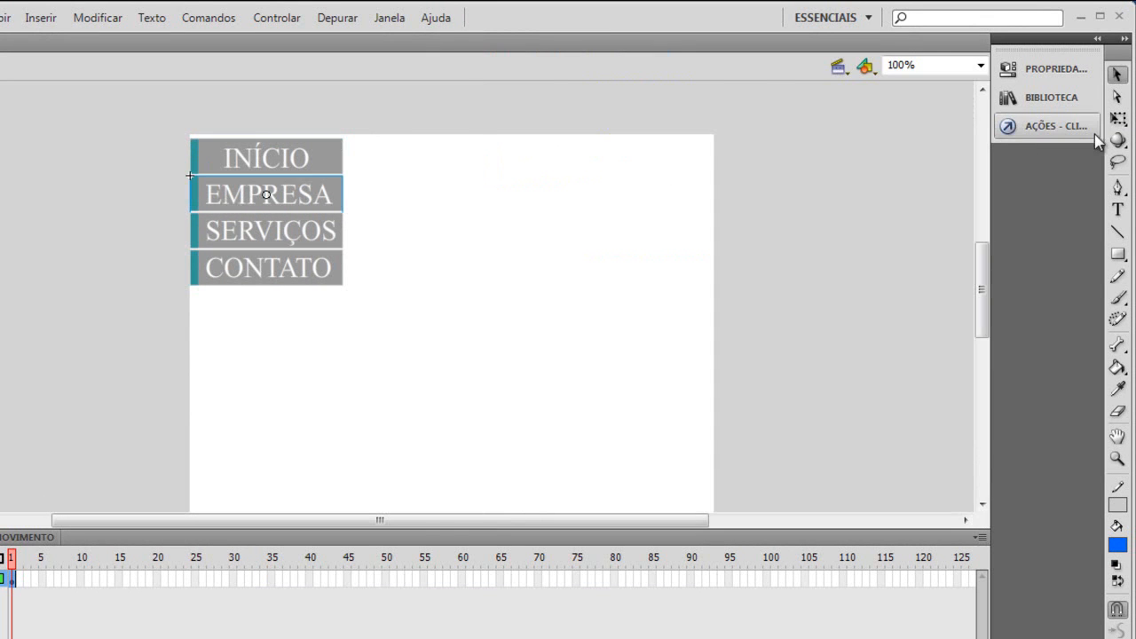
{"action": "left_click", "coordinate": [1063, 135]}
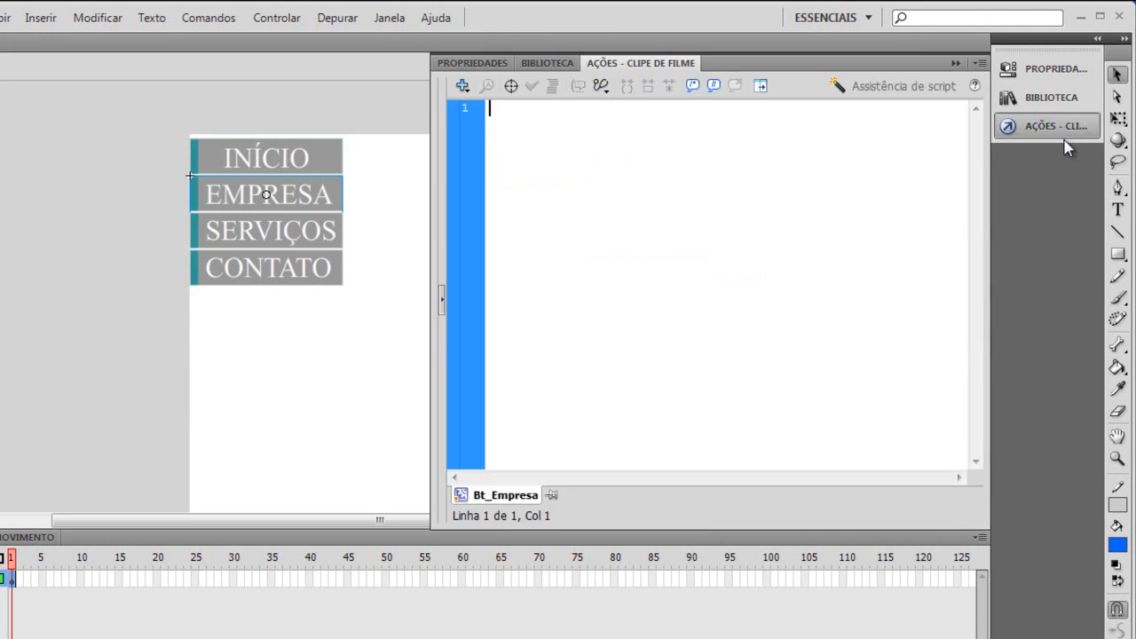
{"action": "left_click", "coordinate": [287, 434]}
- Copy the complete rollOver, rollOut and press script from the INÍCIO button into the EMPRESA button's actions
{"action": "left_click", "coordinate": [296, 158]}
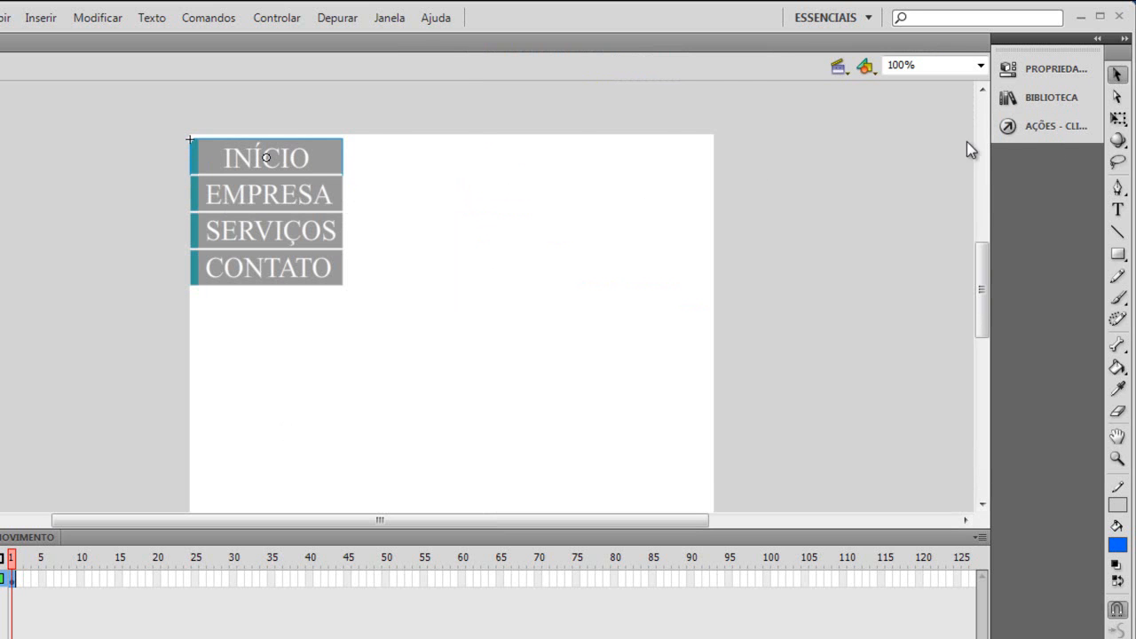
{"action": "left_click", "coordinate": [1056, 126]}
{"action": "left_click_drag", "start_coordinate": [543, 276], "coordinate": [484, 108]}
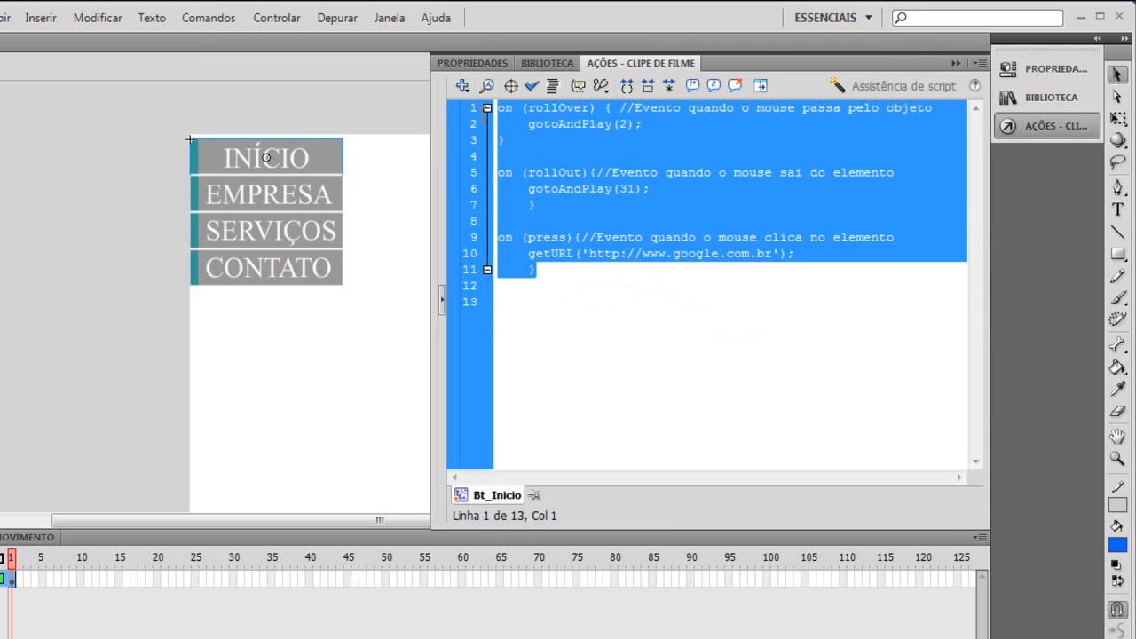
{"action": "left_click", "coordinate": [484, 109]}
{"action": "left_click_drag", "start_coordinate": [536, 270], "coordinate": [459, 107]}
{"action": "key", "text": "ctrl+c"}
{"action": "left_click", "coordinate": [275, 197]}
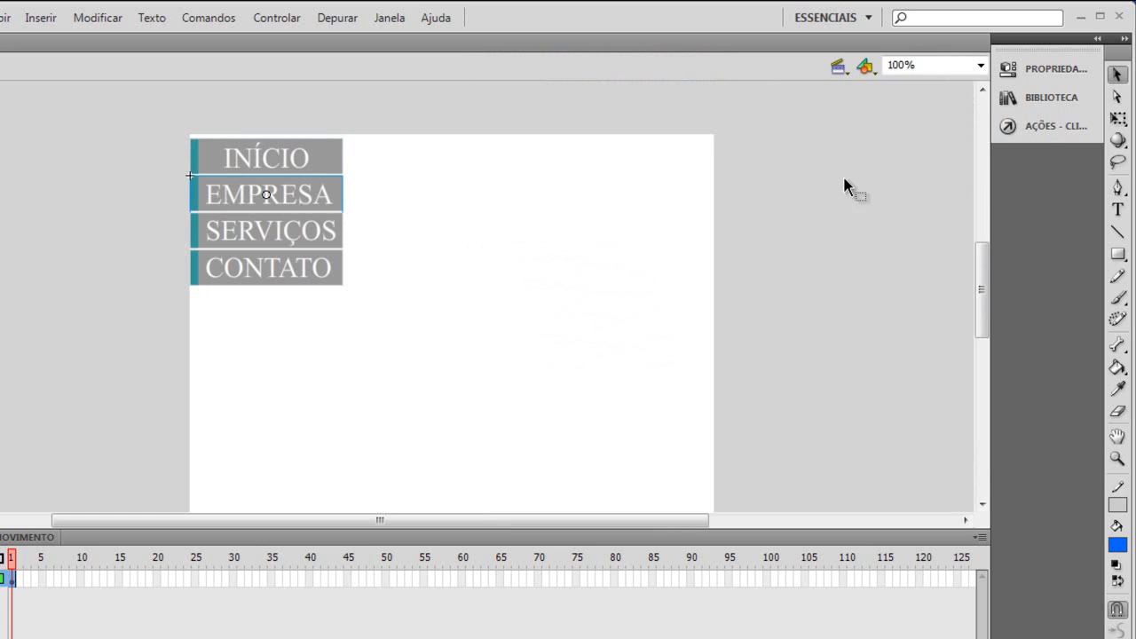
{"action": "left_click", "coordinate": [1025, 128]}
- Paste the copied rollOver, rollOut and press script into the actions of the SERVIÇOS and CONTATO buttons
{"action": "left_click", "coordinate": [259, 233]}
{"action": "left_click", "coordinate": [1052, 133]}
{"action": "type", "text": "on (rollOver) { //Evento quando o mouse passa pelo objeto \tgotoAndPlay(2); }  on (rollOut){ //Evento quando o mouse sai do elemento \tgotoAndPlay(31); }  on (press){ //Evento quando o mouse clica no elemento \tgetURL(\"http://www.google.com.br\"); }"}
{"action": "left_click", "coordinate": [280, 282]}
{"action": "left_click", "coordinate": [1078, 133]}
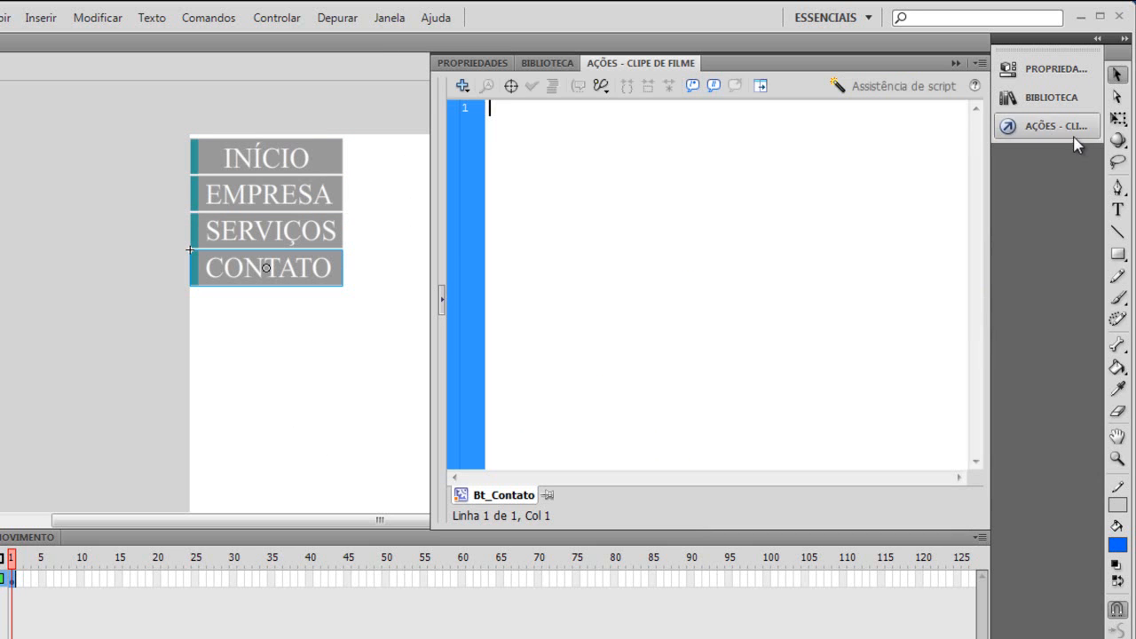
{"action": "key", "text": "ctrl+v"}
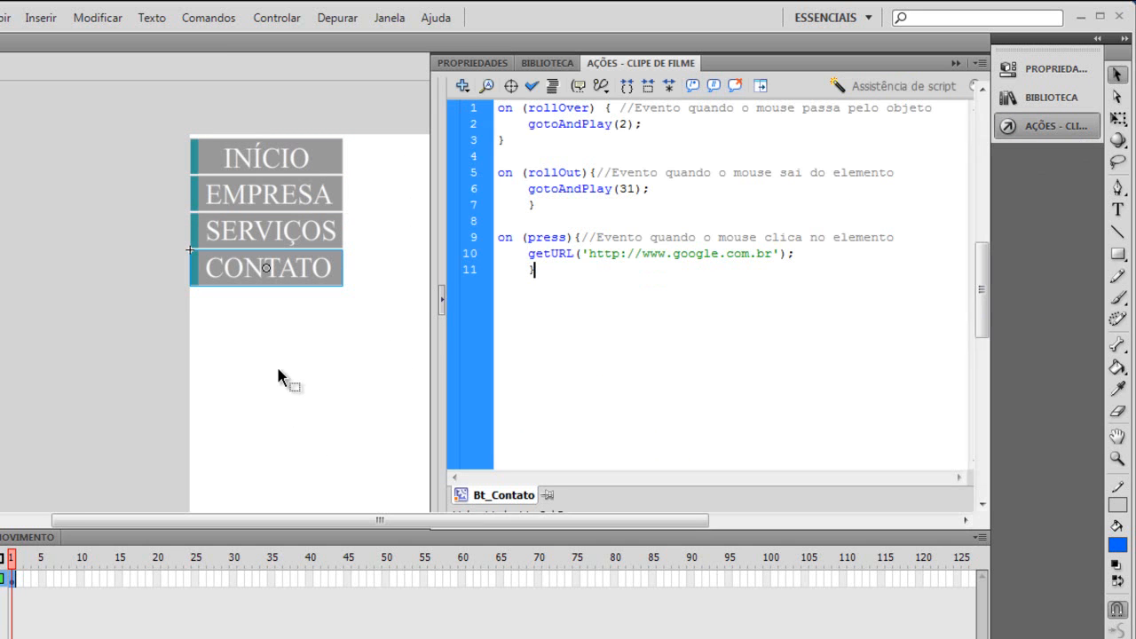
- Test the movie to try the rollover animation on all four menu buttons, and close the preview
{"action": "left_click", "coordinate": [276, 364]}
{"action": "key", "text": "ctrl+Return"}
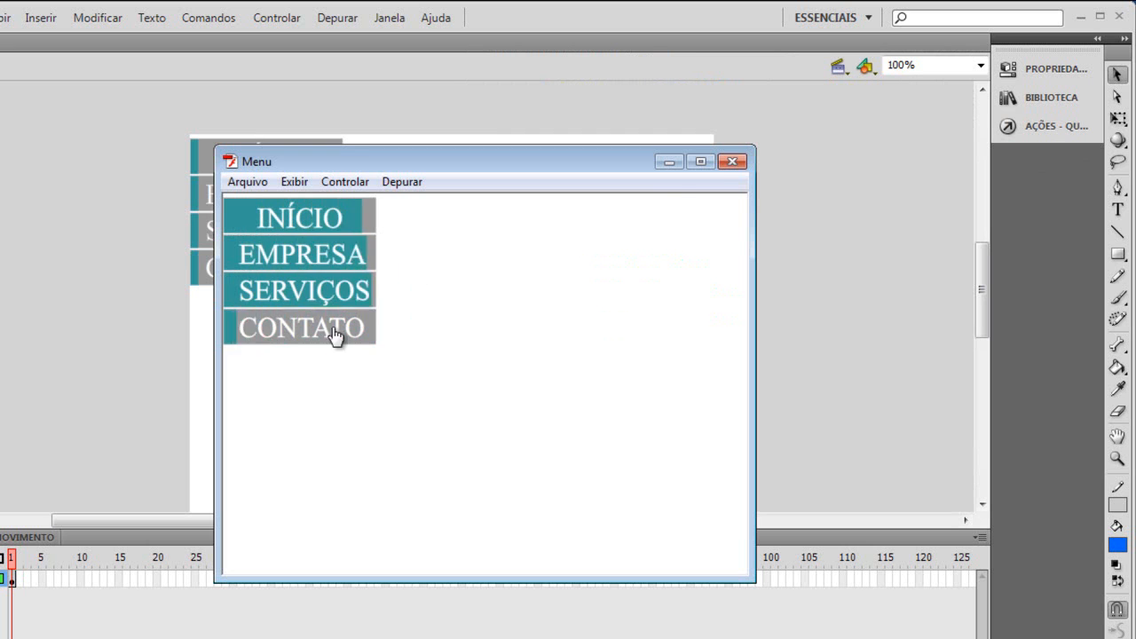
{"action": "left_click", "coordinate": [732, 162]}
- Review the getURL address in the press event of the EMPRESA button's script
{"action": "left_click", "coordinate": [340, 197]}
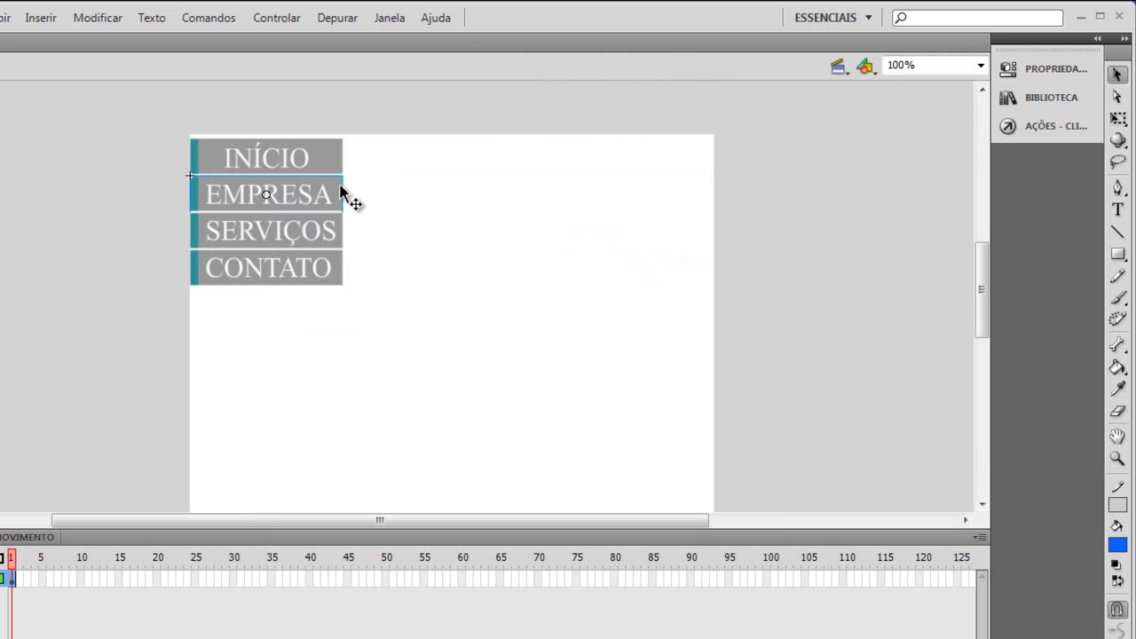
{"action": "left_click", "coordinate": [1022, 129]}
{"action": "left_click_drag", "start_coordinate": [595, 254], "coordinate": [772, 254]}
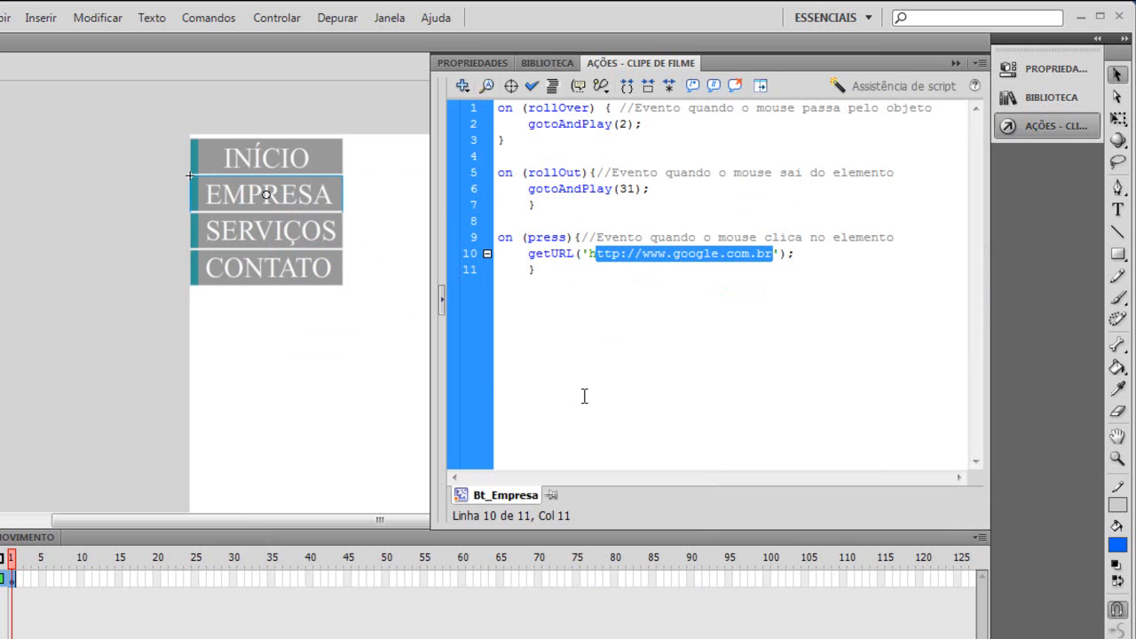
{"action": "left_click", "coordinate": [292, 393]}
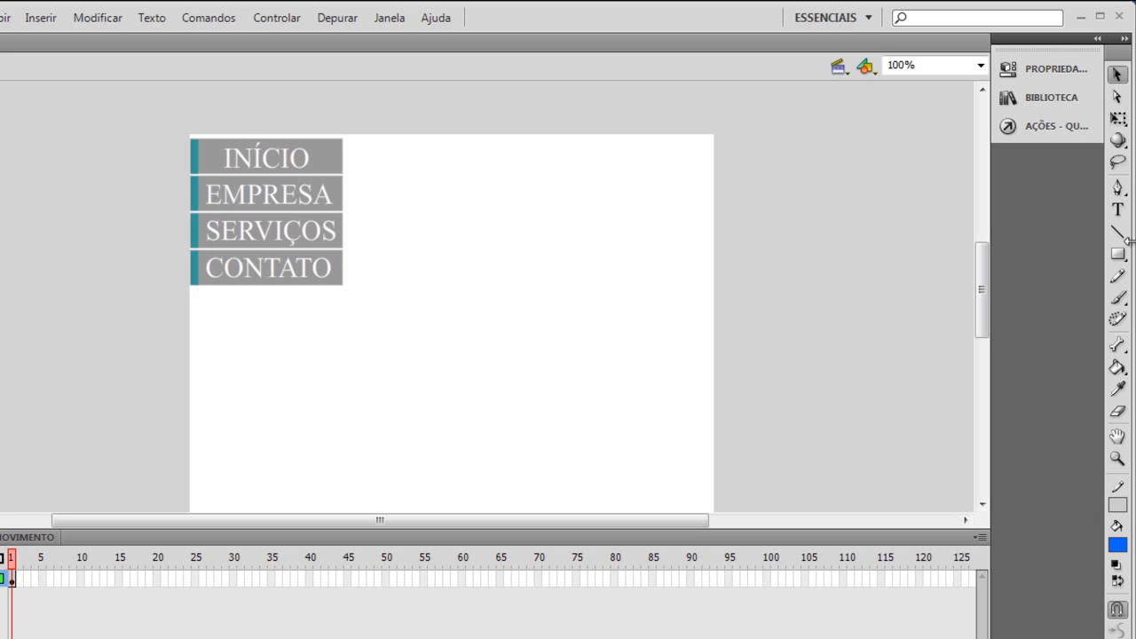
{"action": "left_click", "coordinate": [1076, 75]}
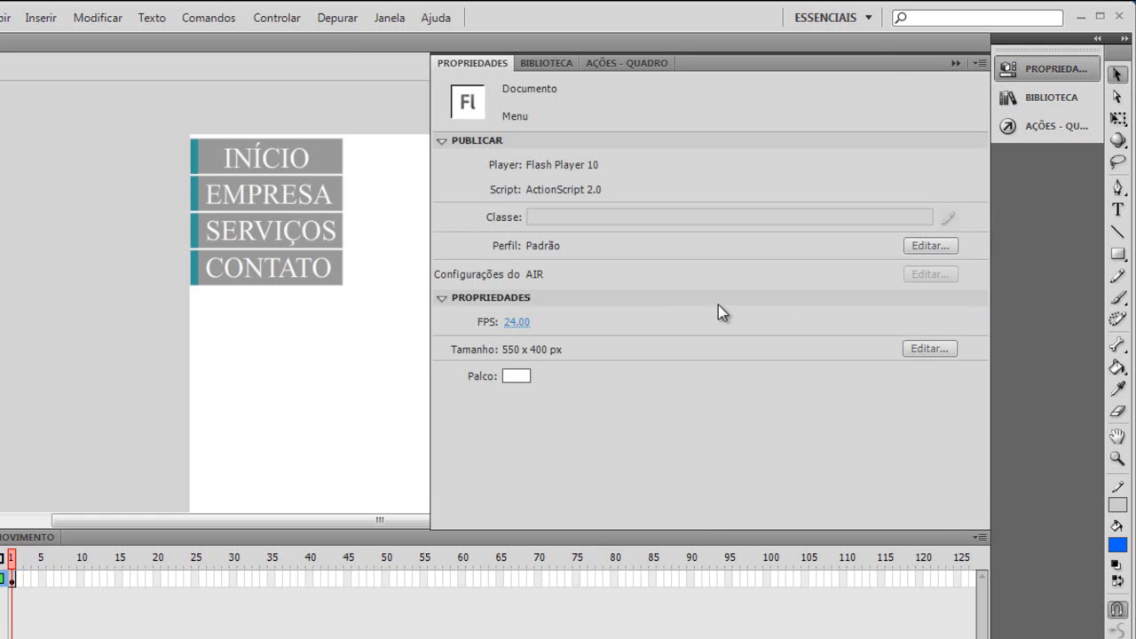
{"action": "left_click", "coordinate": [930, 349]}
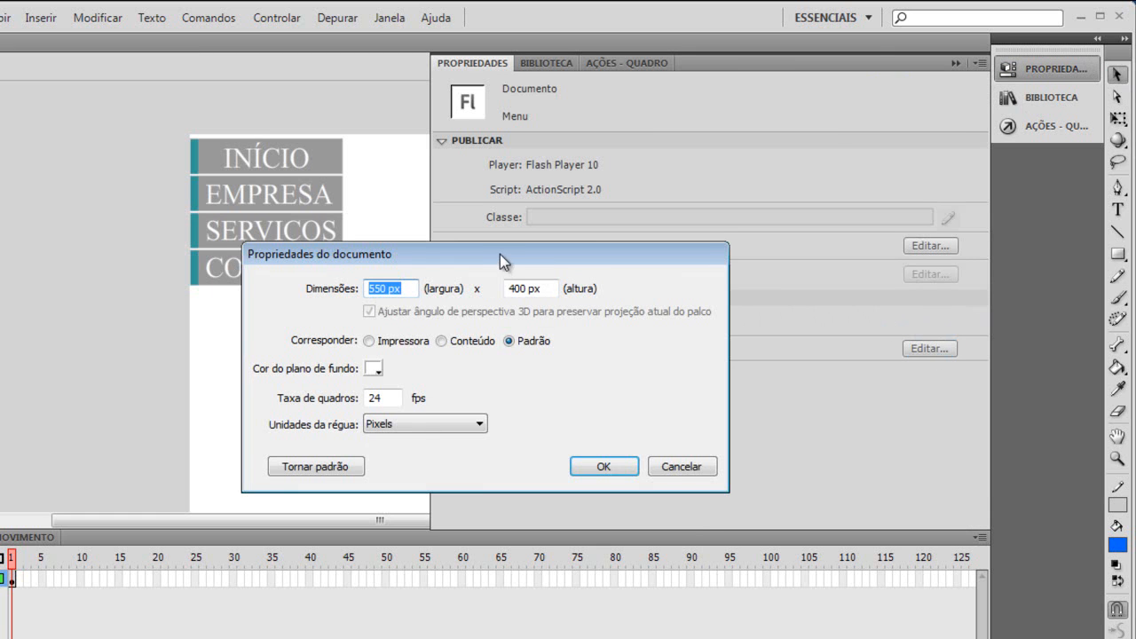
{"action": "left_click", "coordinate": [701, 474]}
{"action": "left_click", "coordinate": [367, 459]}
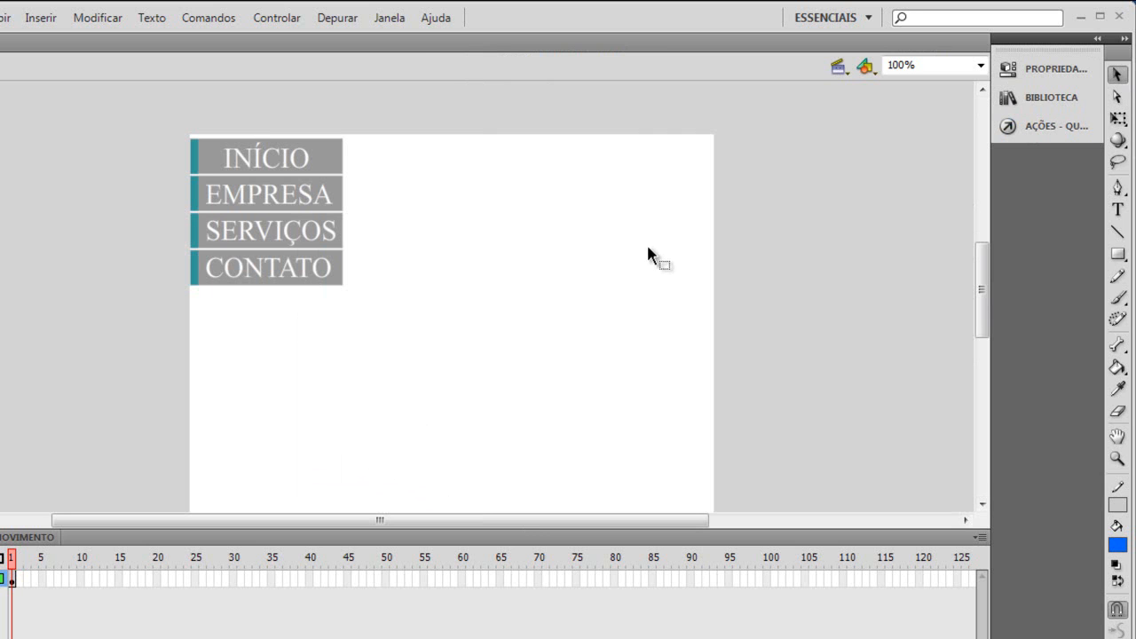
- Match the document size to its contents, and adjust the dimensions to 165 px wide by 160 px high
{"action": "left_click", "coordinate": [1055, 68]}
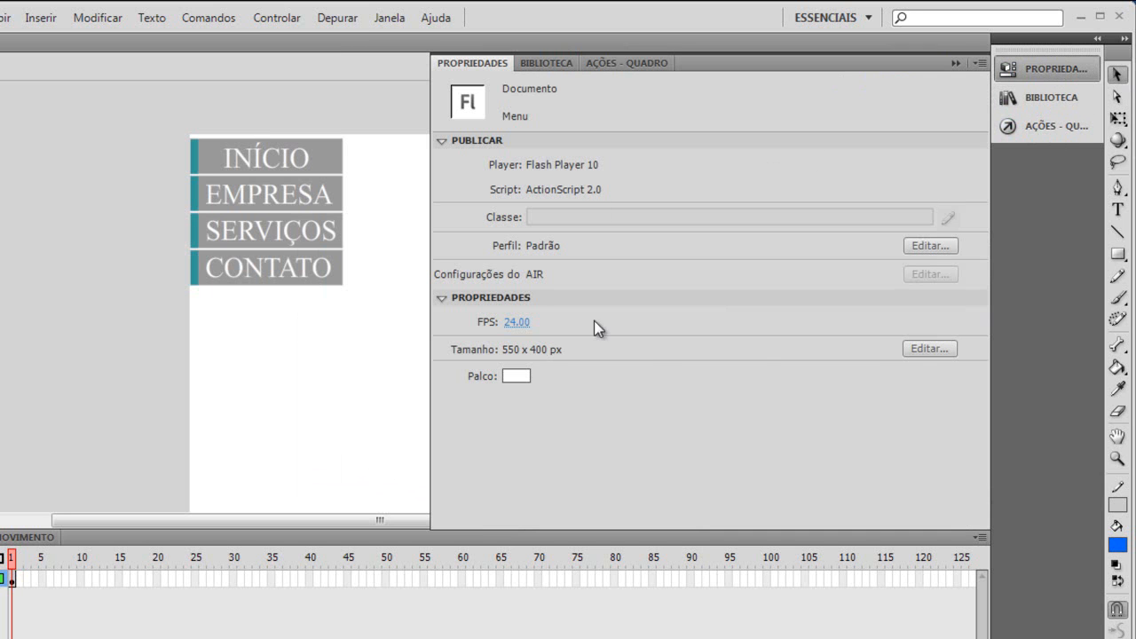
{"action": "left_click", "coordinate": [916, 347]}
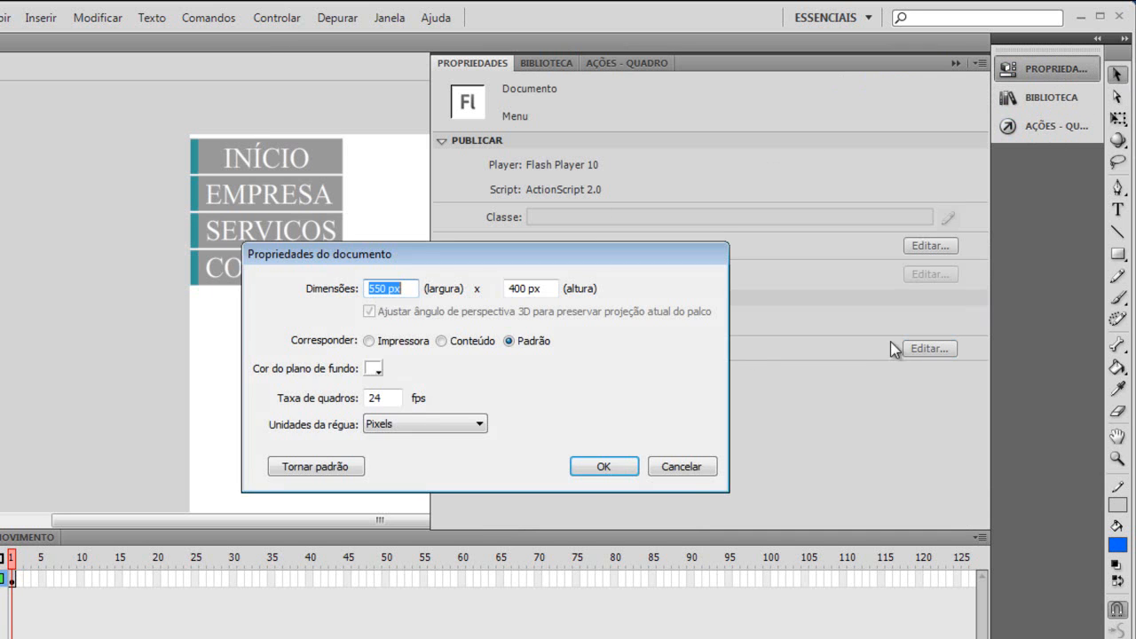
{"action": "left_click", "coordinate": [447, 345]}
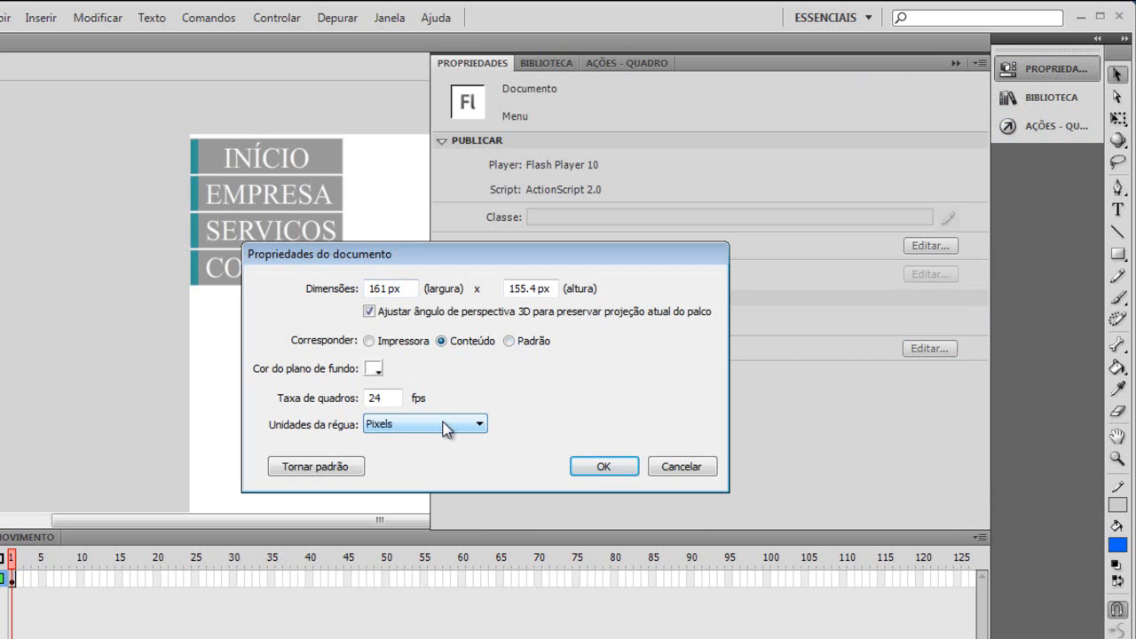
{"action": "left_click_drag", "start_coordinate": [378, 289], "coordinate": [422, 293]}
{"action": "type", "text": "5"}
{"action": "left_click_drag", "start_coordinate": [550, 285], "coordinate": [502, 287]}
{"action": "type", "text": "160"}
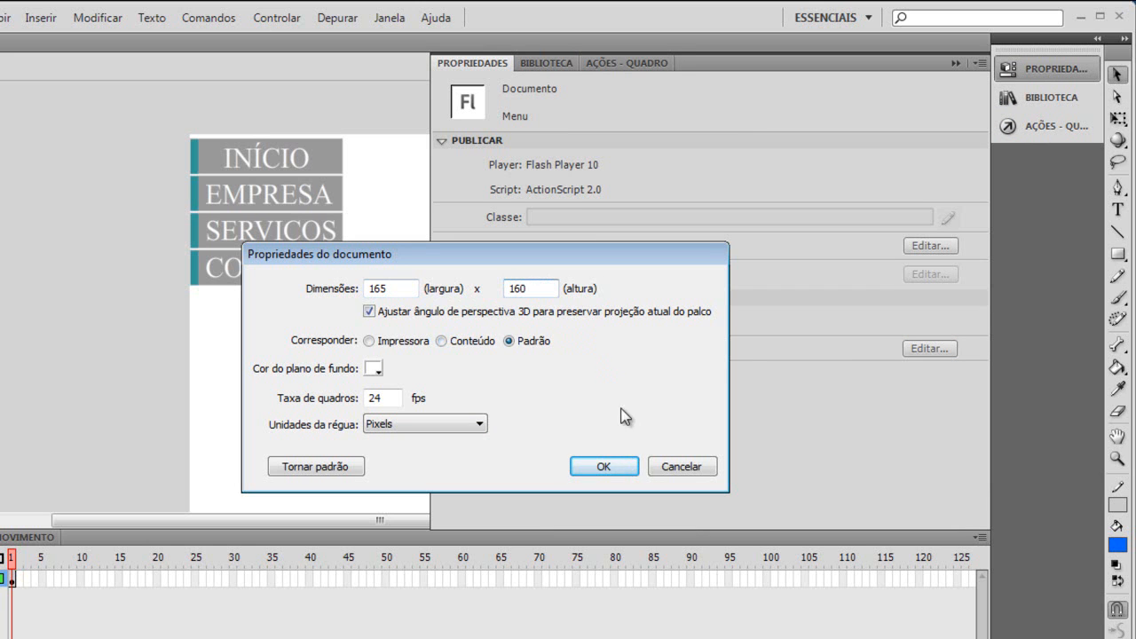
{"action": "left_click", "coordinate": [618, 469]}
{"action": "left_click", "coordinate": [381, 377]}
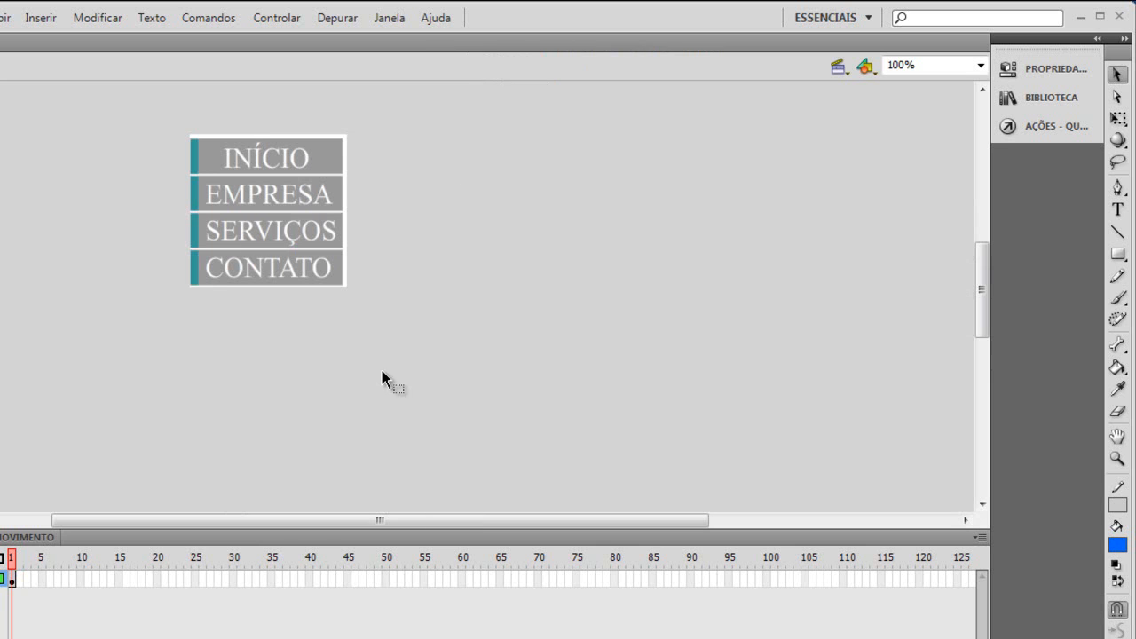
- Select all four menu buttons and nudge them slightly up and to the right to centre them on the stage
{"action": "left_click_drag", "start_coordinate": [426, 317], "coordinate": [158, 94]}
{"action": "key", "text": "Up"}
{"action": "key", "text": "Right"}
{"action": "key", "text": "Up"}
{"action": "key", "text": "Right"}
{"action": "left_click", "coordinate": [433, 257]}
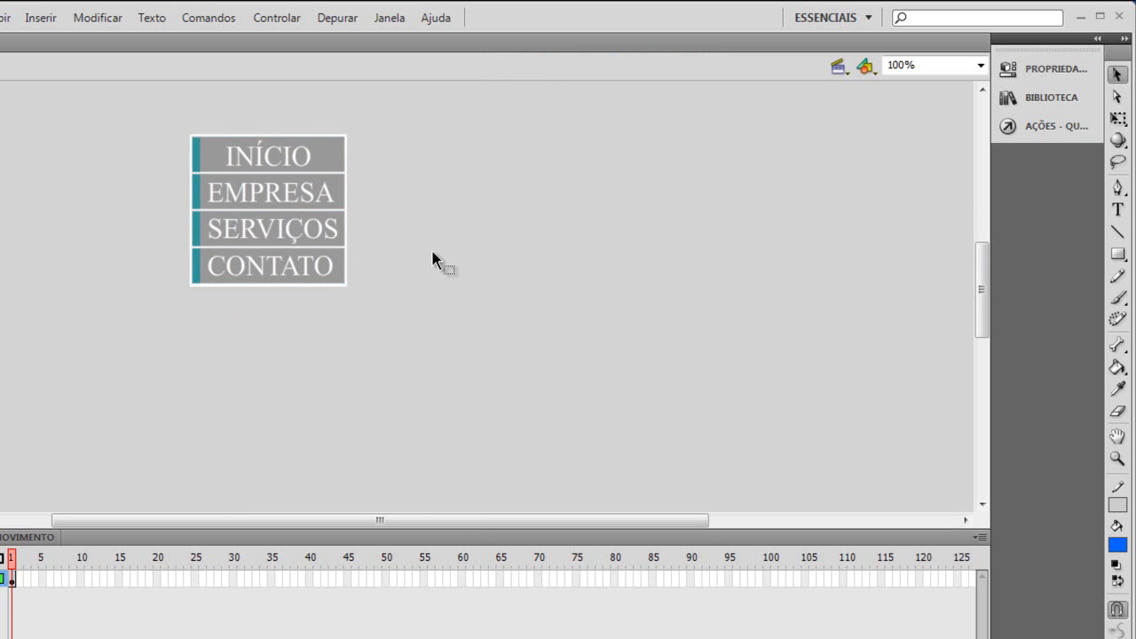